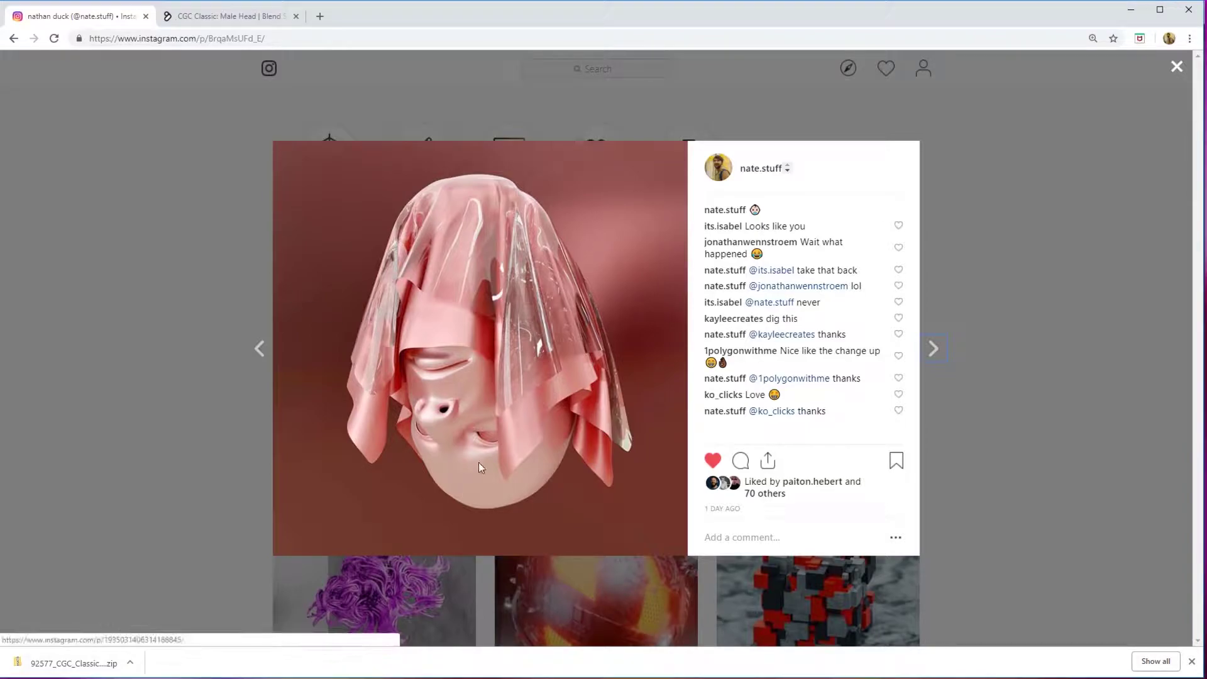
# Review the CGC Classic: Male Head download page on Blend Swap.
pyautogui.click(217, 17)
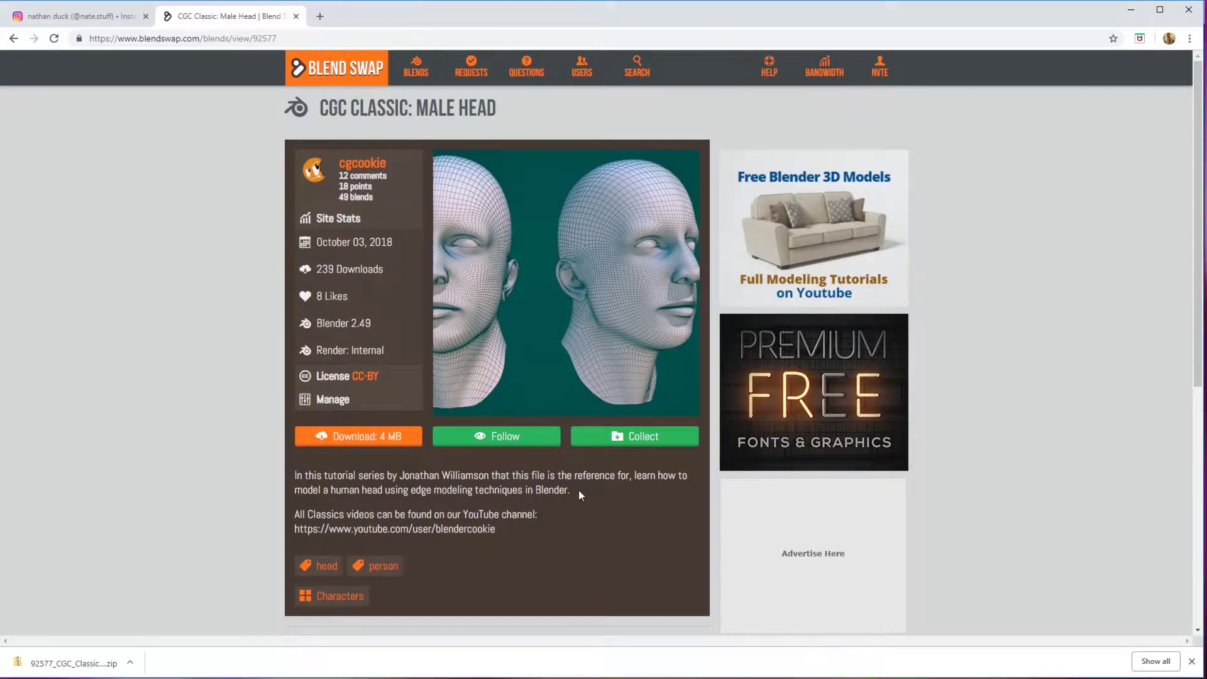
# Append the Plane head mesh from the Object folder of tutorials/6-Final.blend.
pyautogui.click(1126, 11)
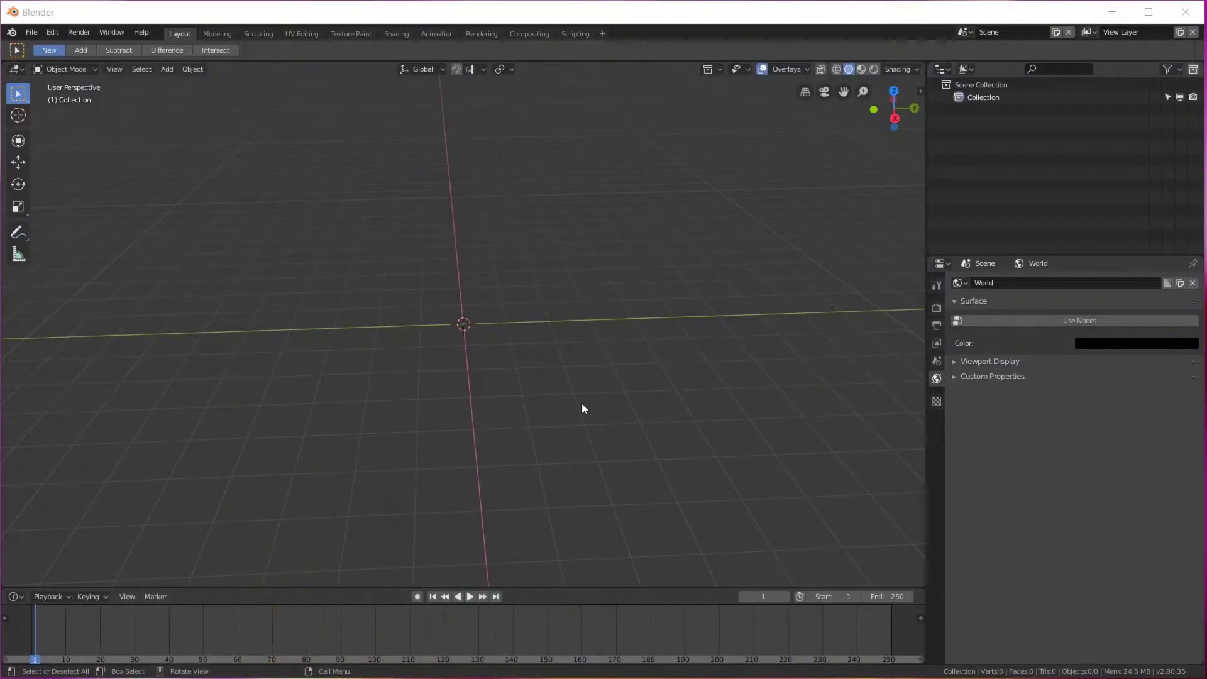
pyautogui.click(30, 33)
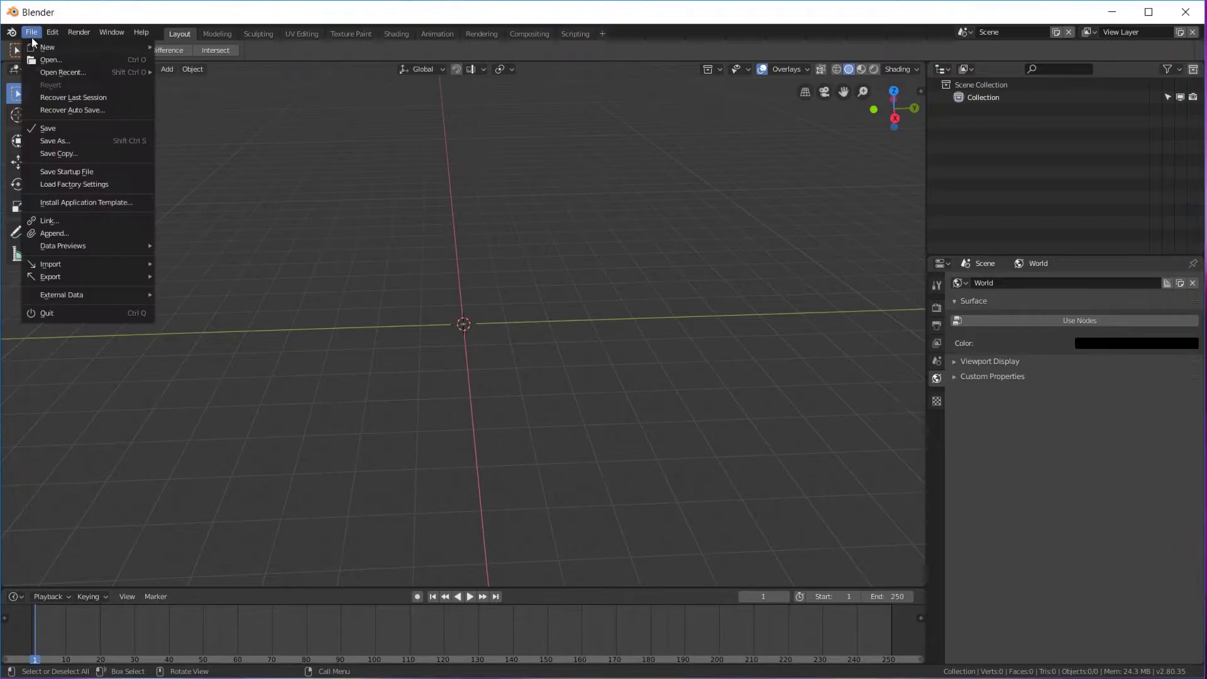
pyautogui.click(33, 37)
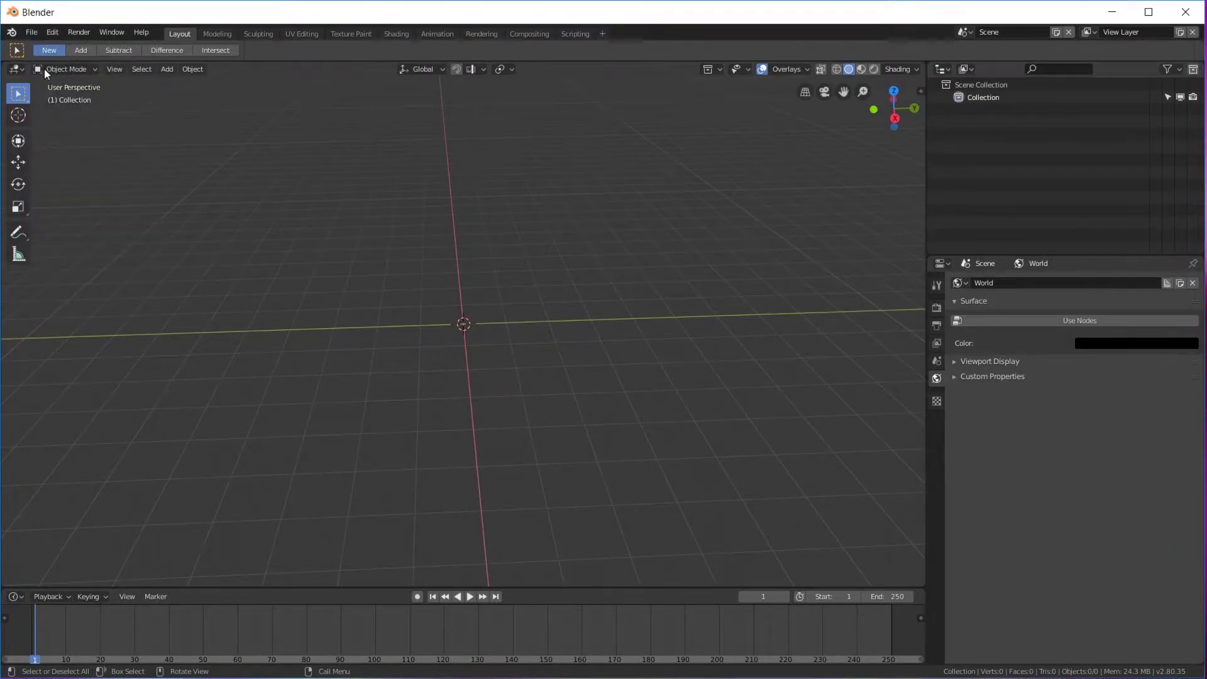
pyautogui.click(30, 32)
pyautogui.click(89, 234)
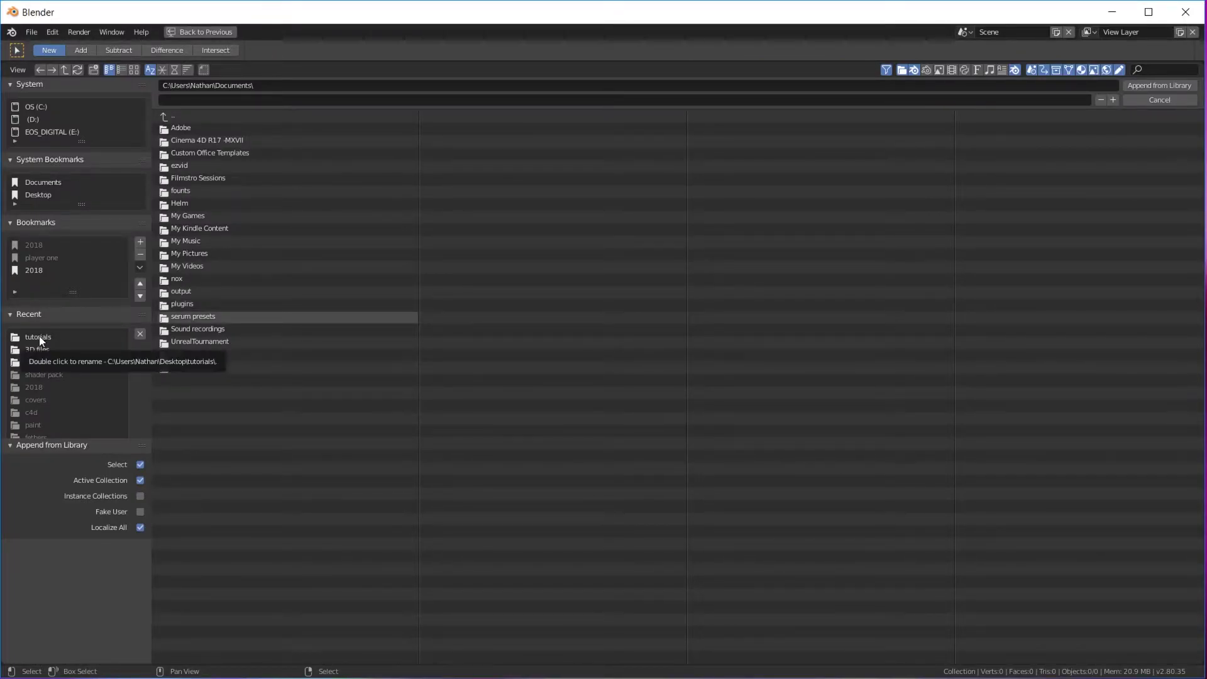
pyautogui.click(39, 337)
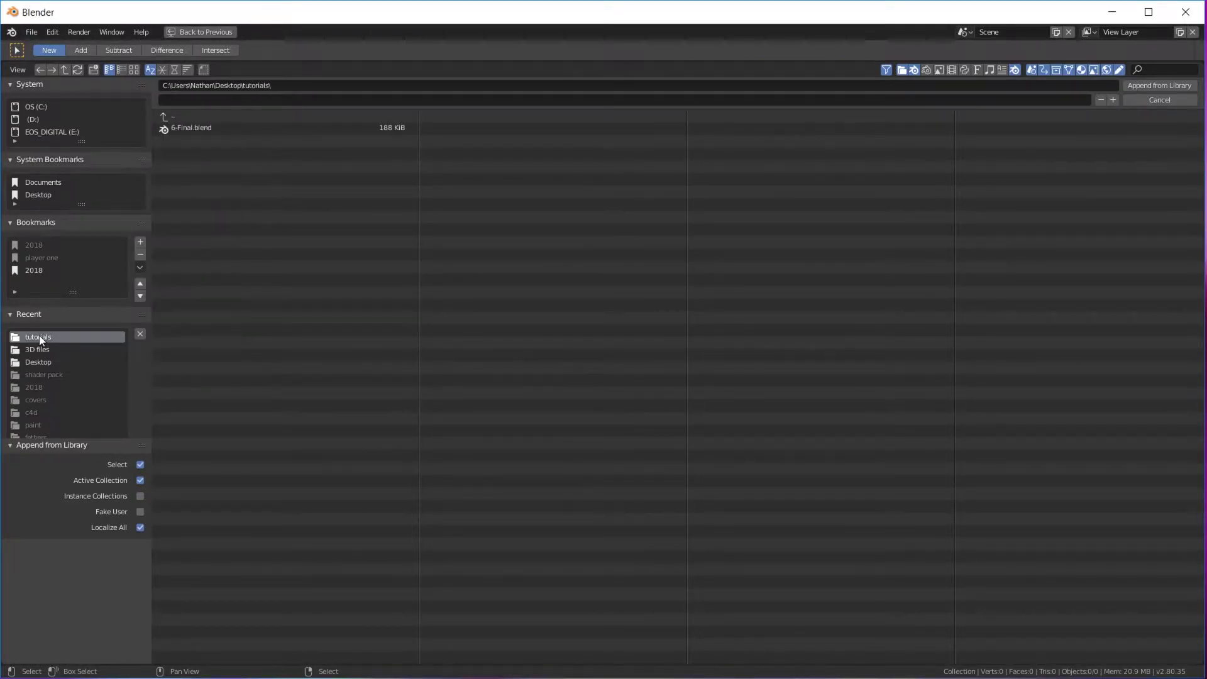
pyautogui.doubleClick(187, 127)
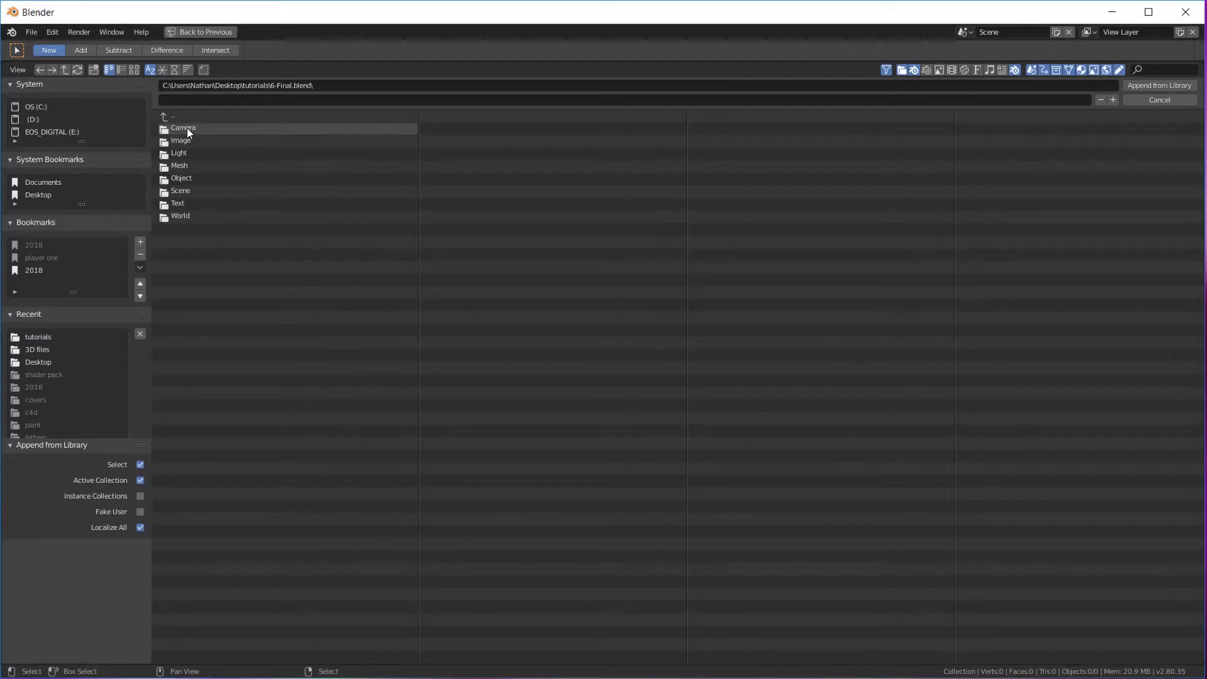
pyautogui.doubleClick(190, 176)
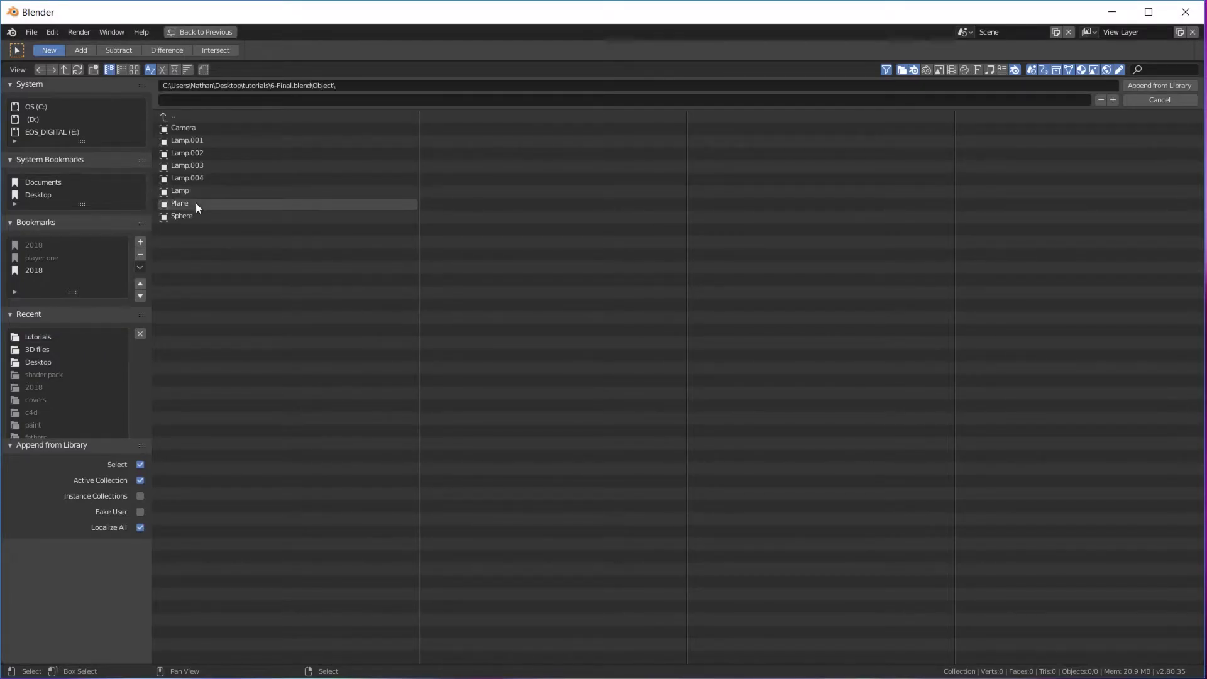
pyautogui.doubleClick(195, 203)
# Append the Sphere eye objects from the same 6-Final.blend file.
pyautogui.moveTo(530, 355); pyautogui.dragTo(509, 322, button='middle')
pyautogui.scroll(3, 484, 315)
pyautogui.click(31, 32)
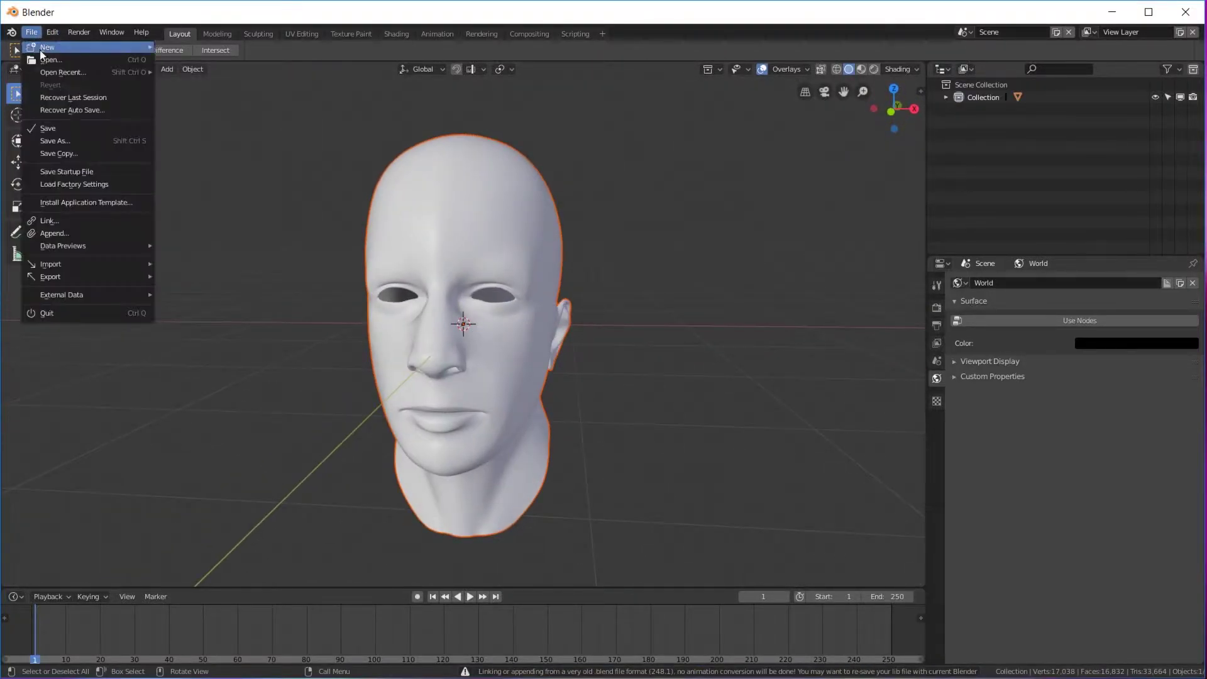
pyautogui.click(60, 231)
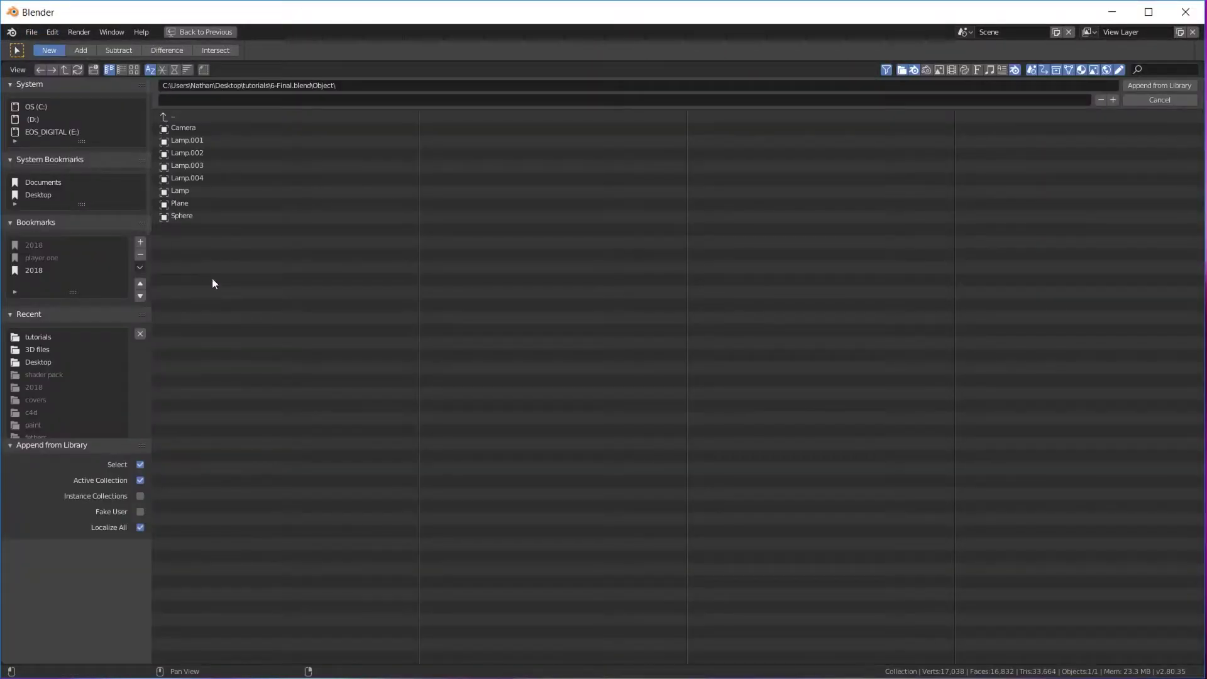
pyautogui.doubleClick(198, 217)
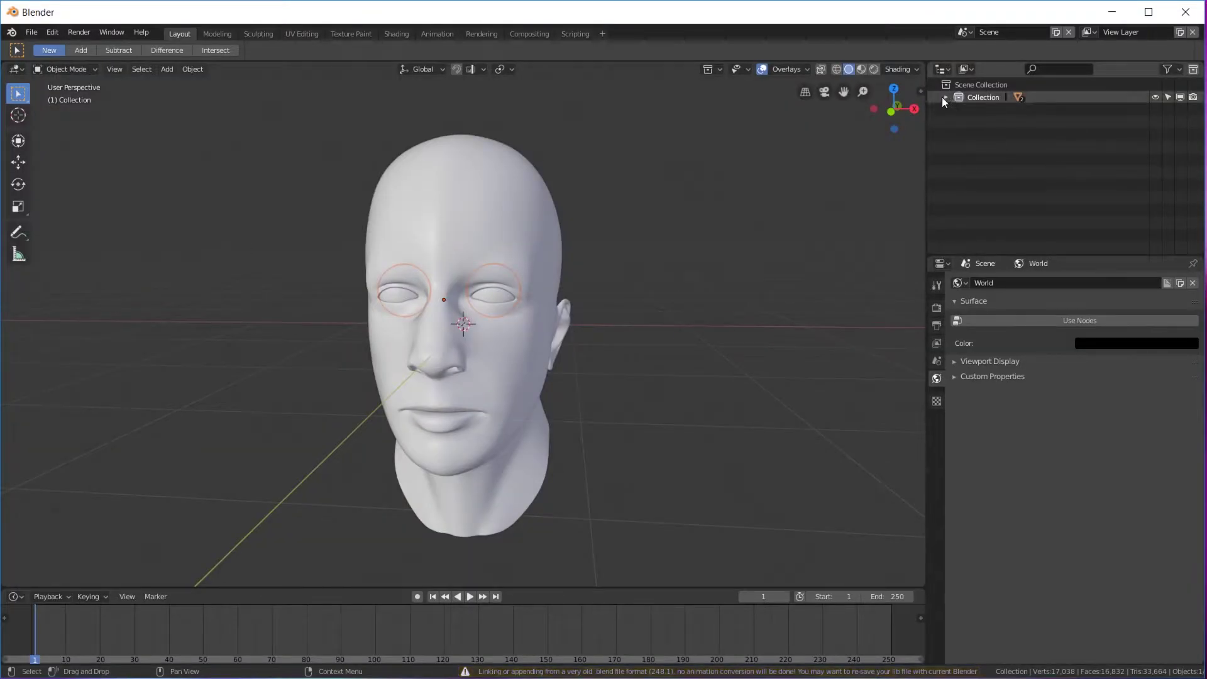
# Parent the Sphere eyes to the Plane head mesh using Set Parent To Object.
pyautogui.click(945, 98)
pyautogui.click(986, 123)
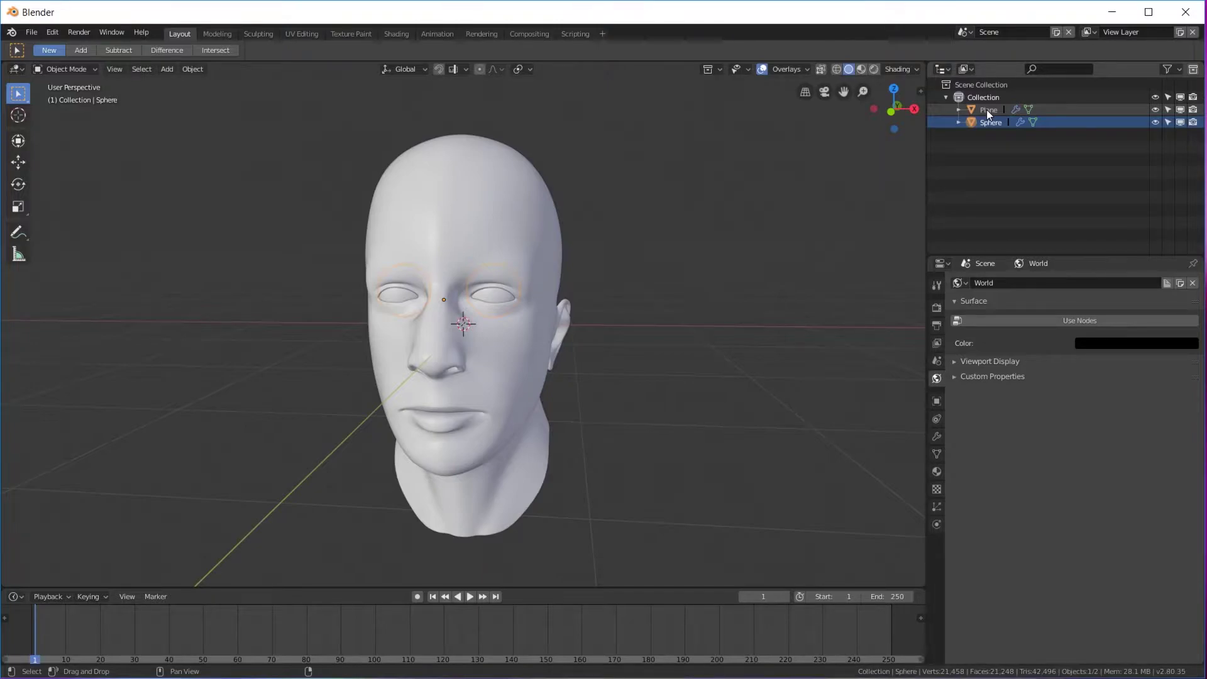
pyautogui.keyDown('ctrl'); pyautogui.click(986, 109); pyautogui.keyUp('ctrl')
pyautogui.hotkey('ctrl', 'p')
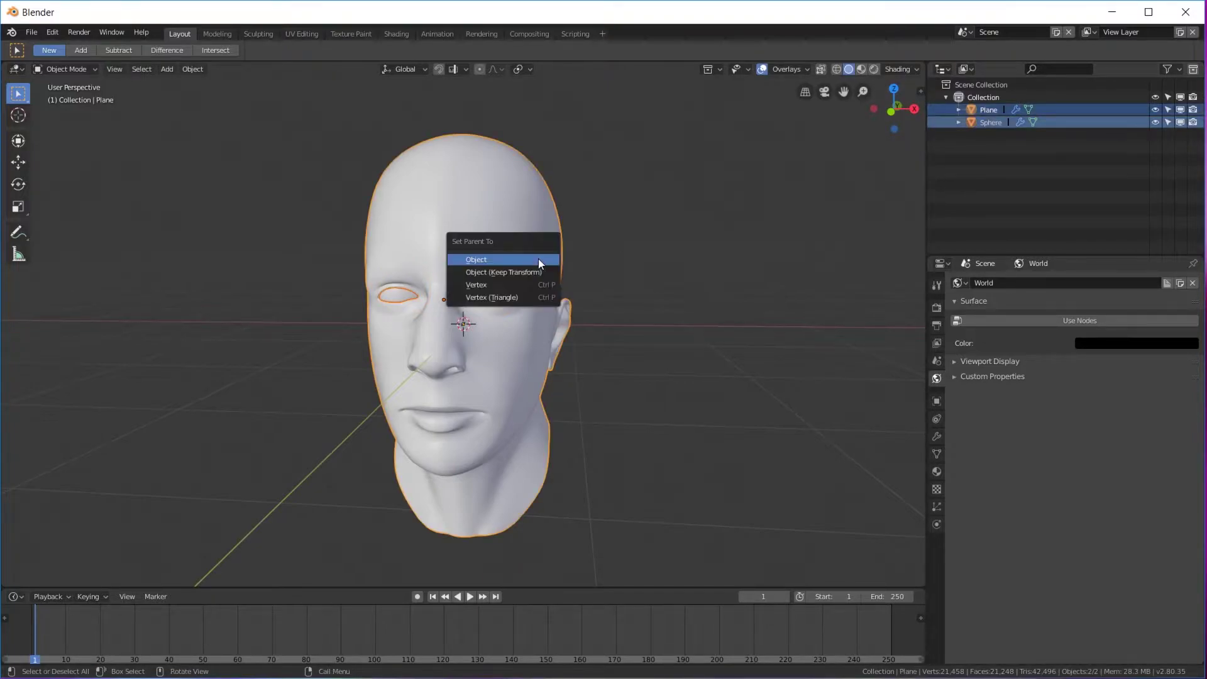
pyautogui.click(538, 259)
pyautogui.click(522, 245)
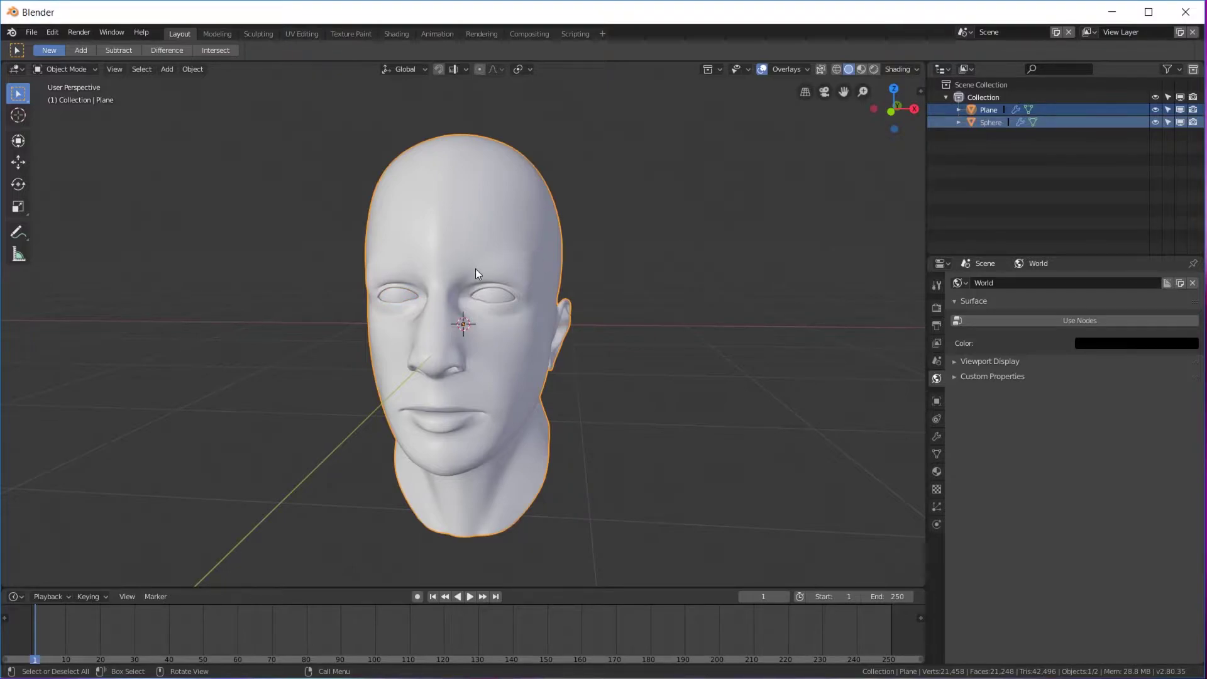
pyautogui.moveTo(475, 269)
pyautogui.mouseDown(button='middle')
pyautogui.moveTo(511, 280)
pyautogui.moveTo(398, 239)
pyautogui.moveTo(538, 288)
pyautogui.moveTo(417, 283)
pyautogui.moveTo(488, 287)
pyautogui.mouseUp(button='middle')
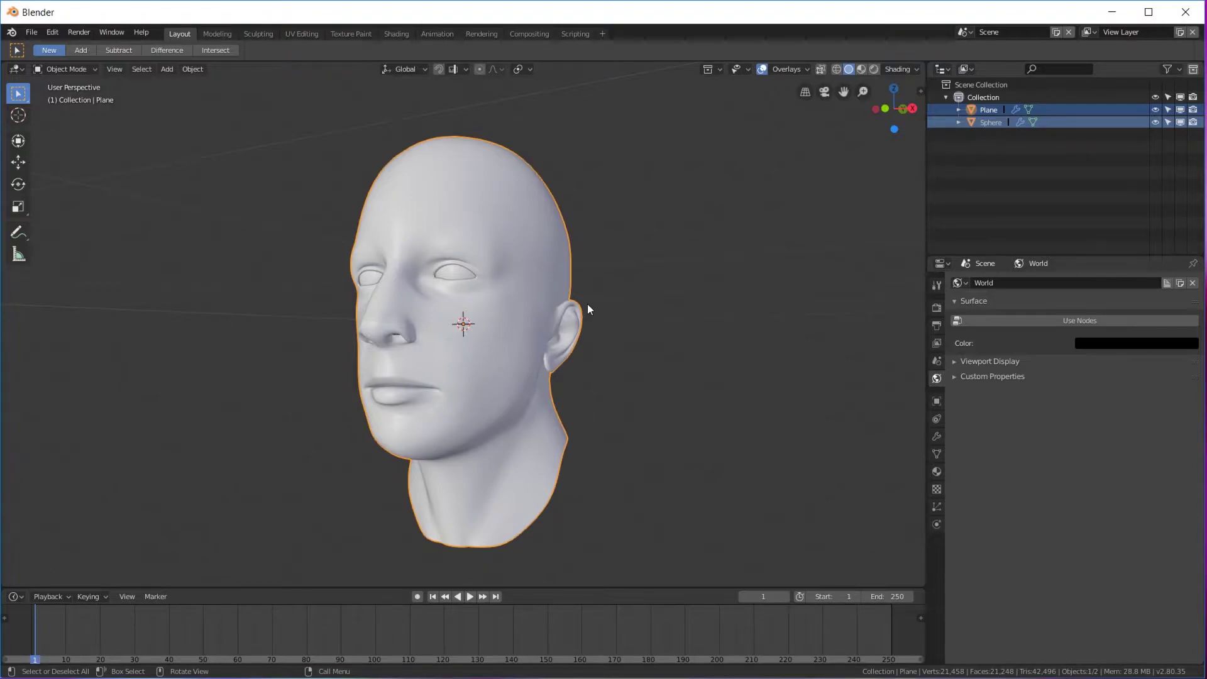
# Rotate the Plane head to 90° on X and 180° on Y so it hangs upside down.
pyautogui.click(936, 401)
pyautogui.moveTo(433, 352); pyautogui.dragTo(459, 353, button='middle')
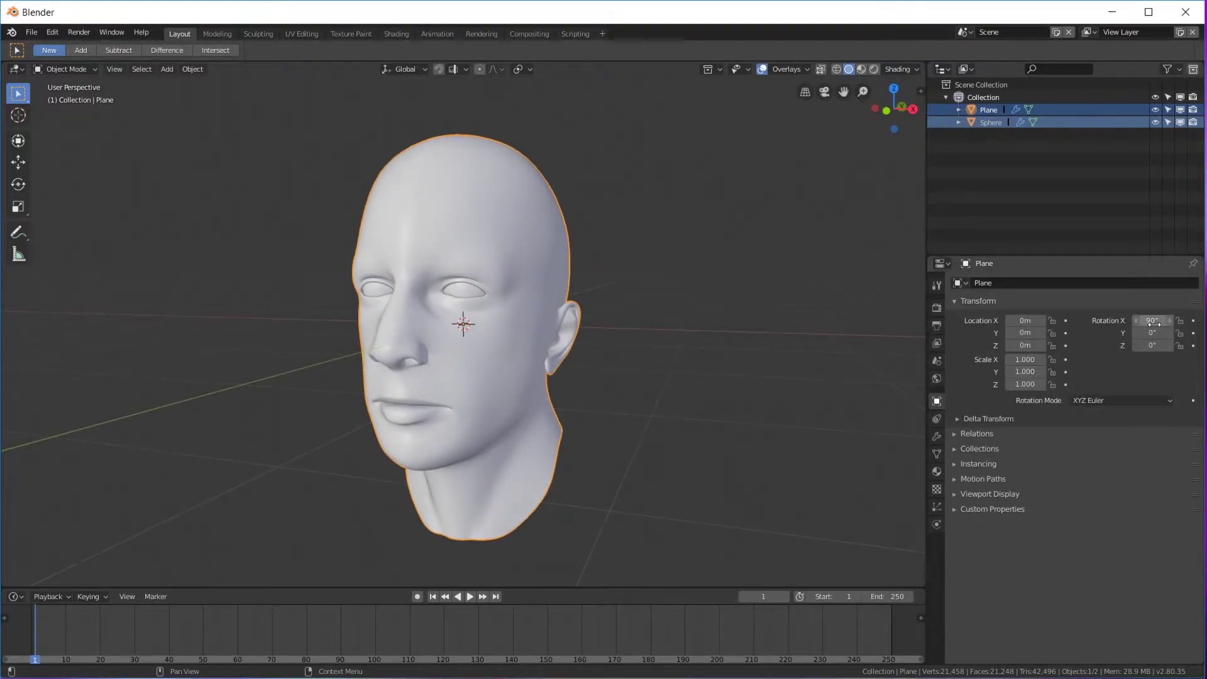
pyautogui.moveTo(1152, 320)
pyautogui.mouseDown()
pyautogui.moveTo(1185, 321)
pyautogui.moveTo(1120, 320)
pyautogui.moveTo(1204, 332)
pyautogui.moveTo(1162, 334)
pyautogui.mouseUp()
pyautogui.click(1163, 334)
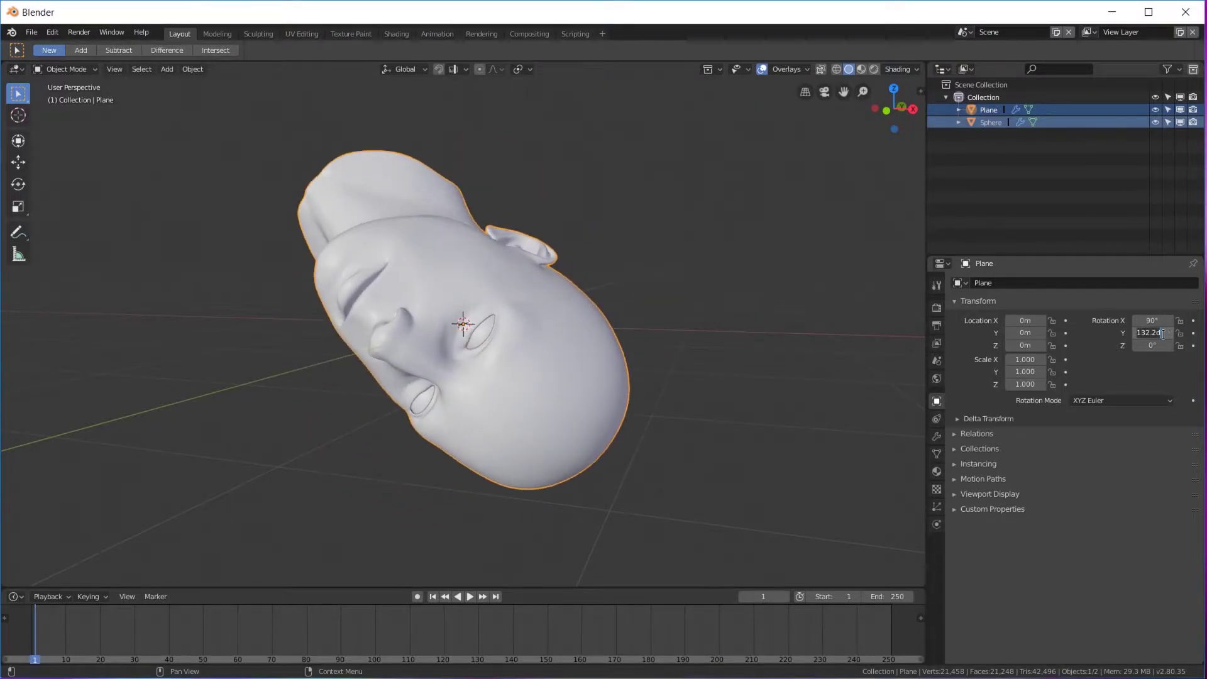
pyautogui.write('180')
pyautogui.press('Return')
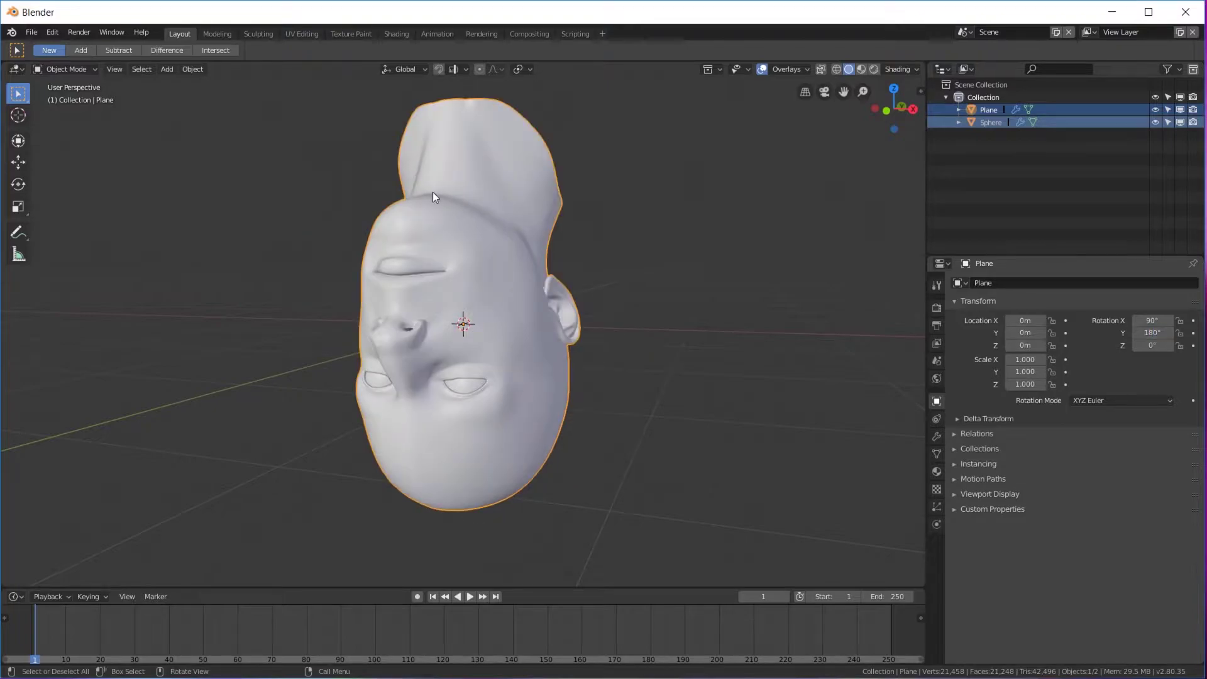
pyautogui.moveTo(433, 193); pyautogui.dragTo(495, 182, button='middle')
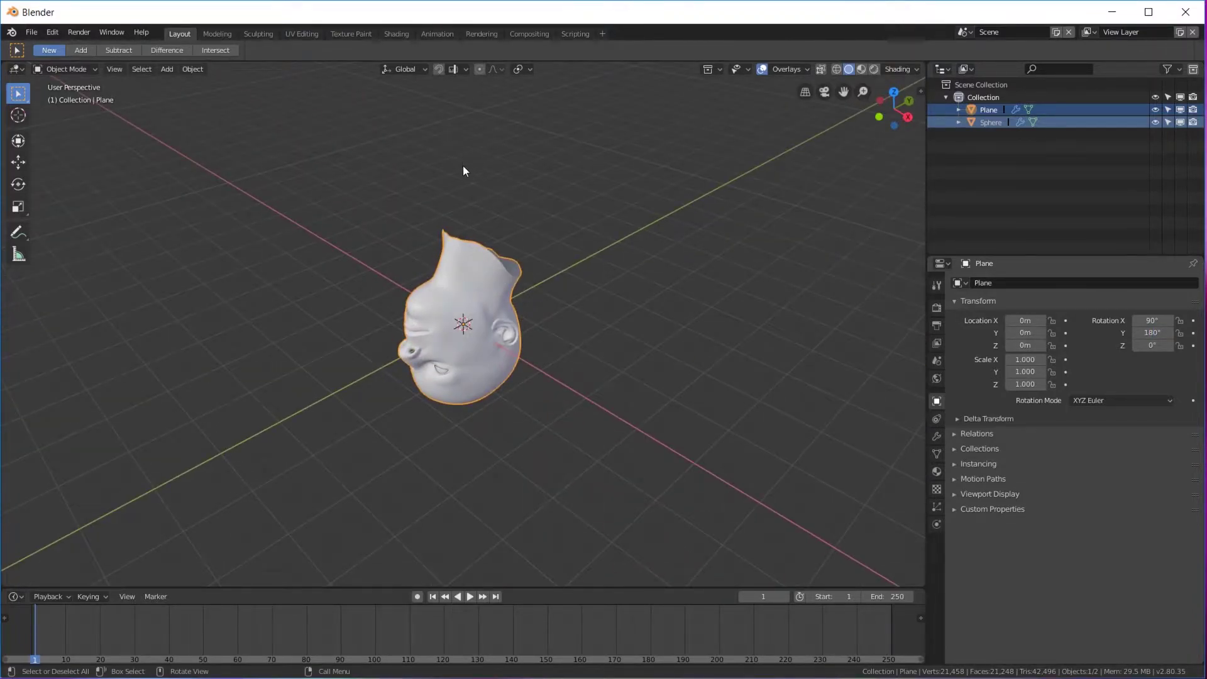
pyautogui.moveTo(480, 305); pyautogui.dragTo(406, 300, button='middle')
pyautogui.scroll(4, 415, 227)
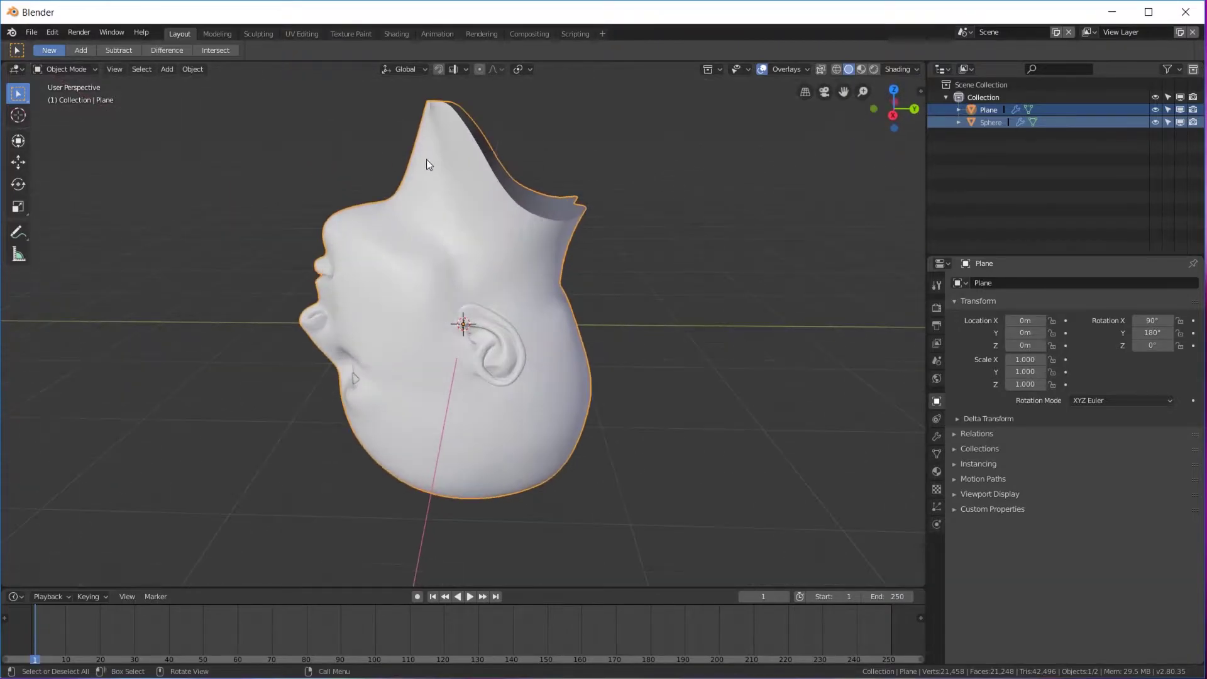
pyautogui.moveTo(425, 158); pyautogui.dragTo(478, 202, button='middle')
pyautogui.moveTo(358, 207); pyautogui.dragTo(489, 223, button='middle')
# Add a UV sphere and give it smooth shading.
pyautogui.hotkey('shift', 'a')
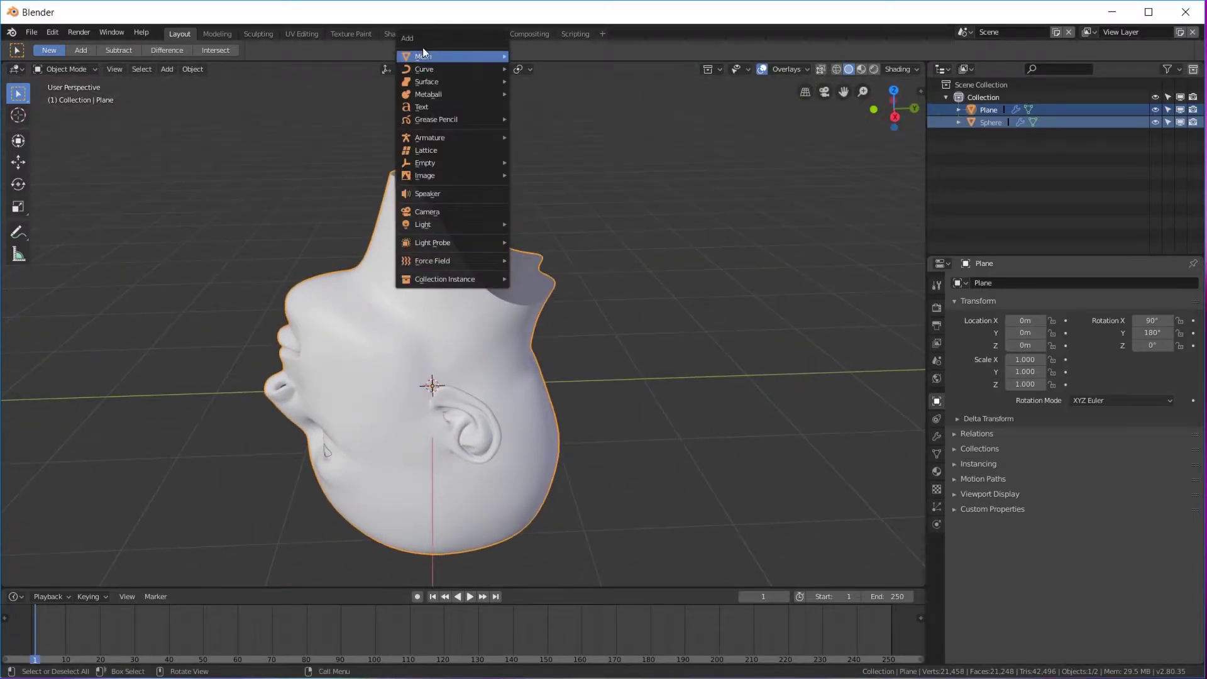
pyautogui.moveTo(434, 56)
pyautogui.click(547, 94)
pyautogui.rightClick(530, 187)
pyautogui.click(536, 188)
# Lift the sphere to Z 1.4631 and scale it to 0.699 to plug the head's open top.
pyautogui.click(17, 140)
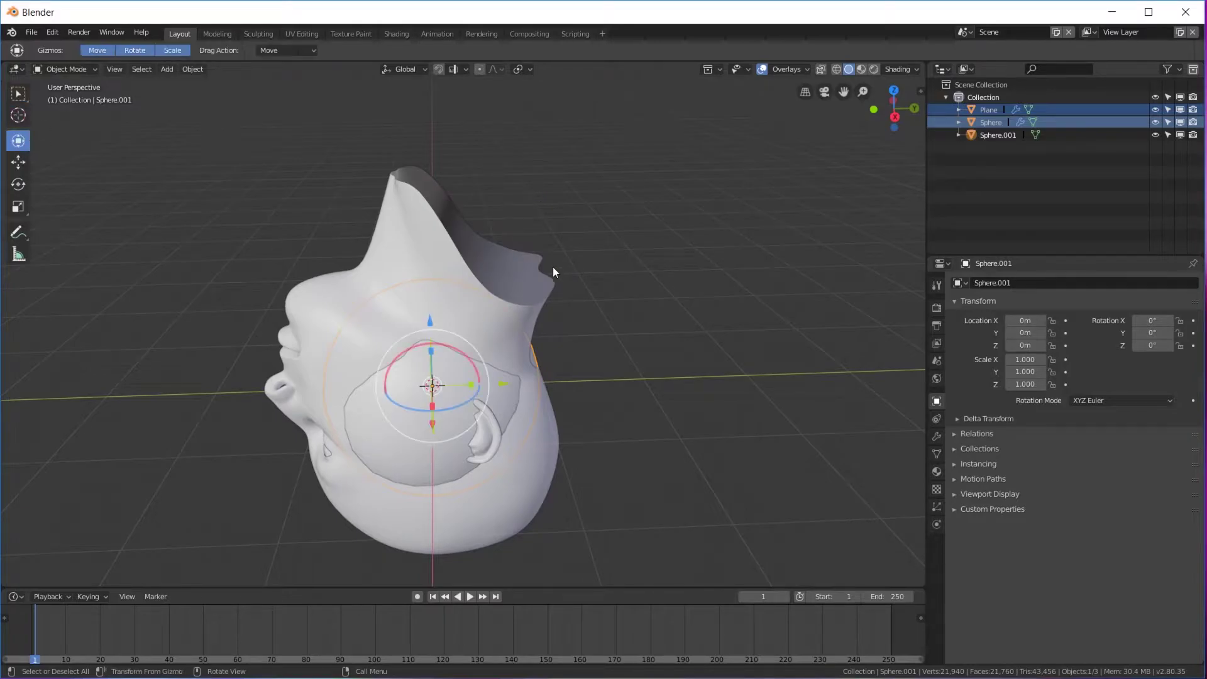
pyautogui.moveTo(430, 312); pyautogui.dragTo(431, 192)
pyautogui.moveTo(482, 228); pyautogui.dragTo(525, 251)
pyautogui.moveTo(449, 190); pyautogui.dragTo(447, 168)
pyautogui.moveTo(447, 167); pyautogui.dragTo(627, 204, button='middle')
pyautogui.moveTo(560, 228)
pyautogui.mouseDown()
pyautogui.moveTo(580, 224)
pyautogui.moveTo(561, 227)
pyautogui.mouseUp()
pyautogui.press('s')
pyautogui.click(588, 224)
pyautogui.moveTo(560, 227); pyautogui.dragTo(522, 252, button='middle')
# Enable Collision physics on both the Plane head mesh and Sphere.001.
pyautogui.click(432, 342)
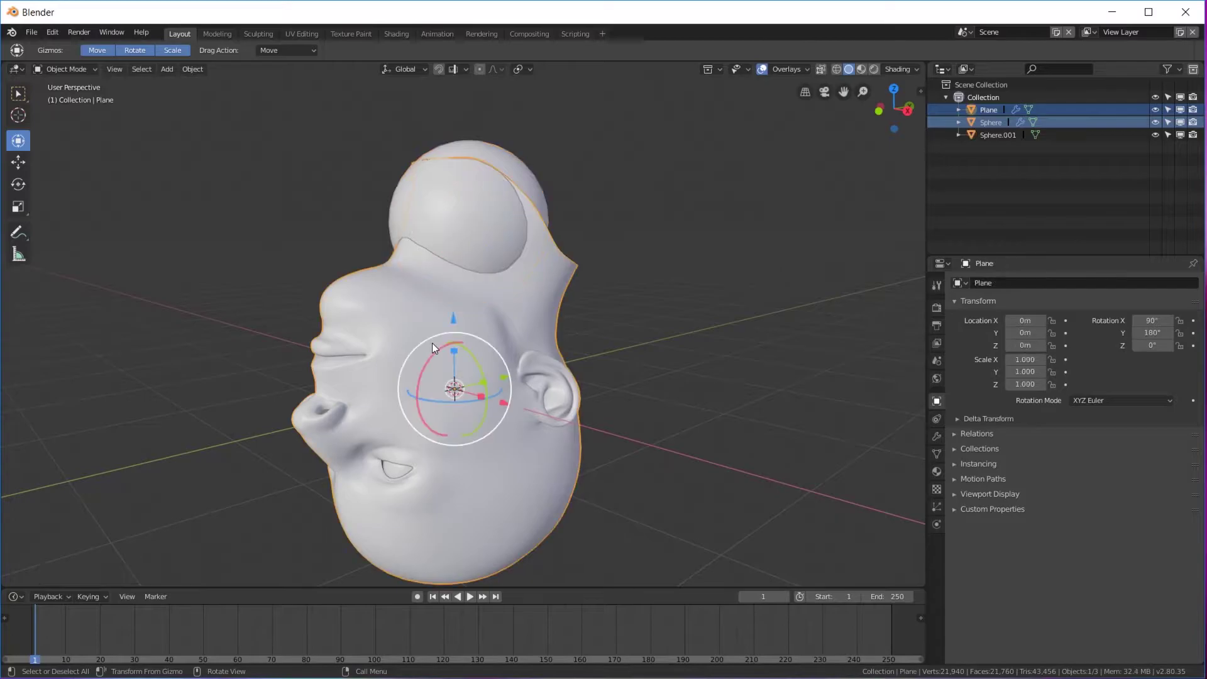
pyautogui.click(937, 524)
pyautogui.click(1021, 314)
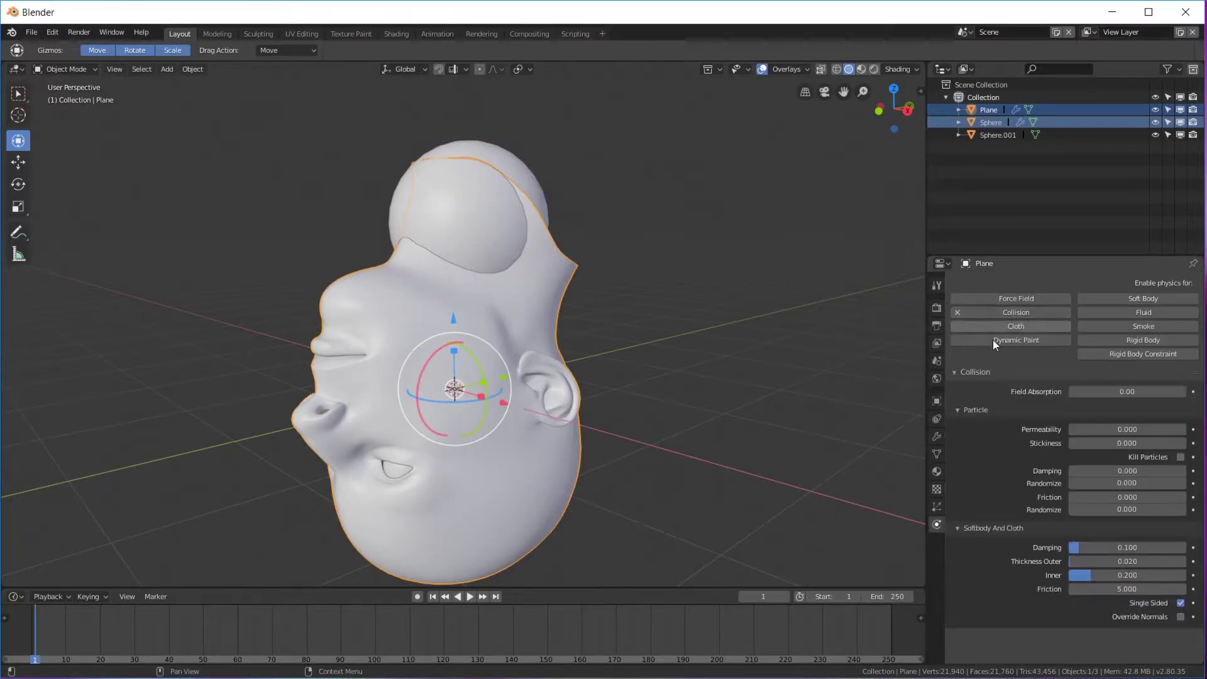
pyautogui.click(469, 195)
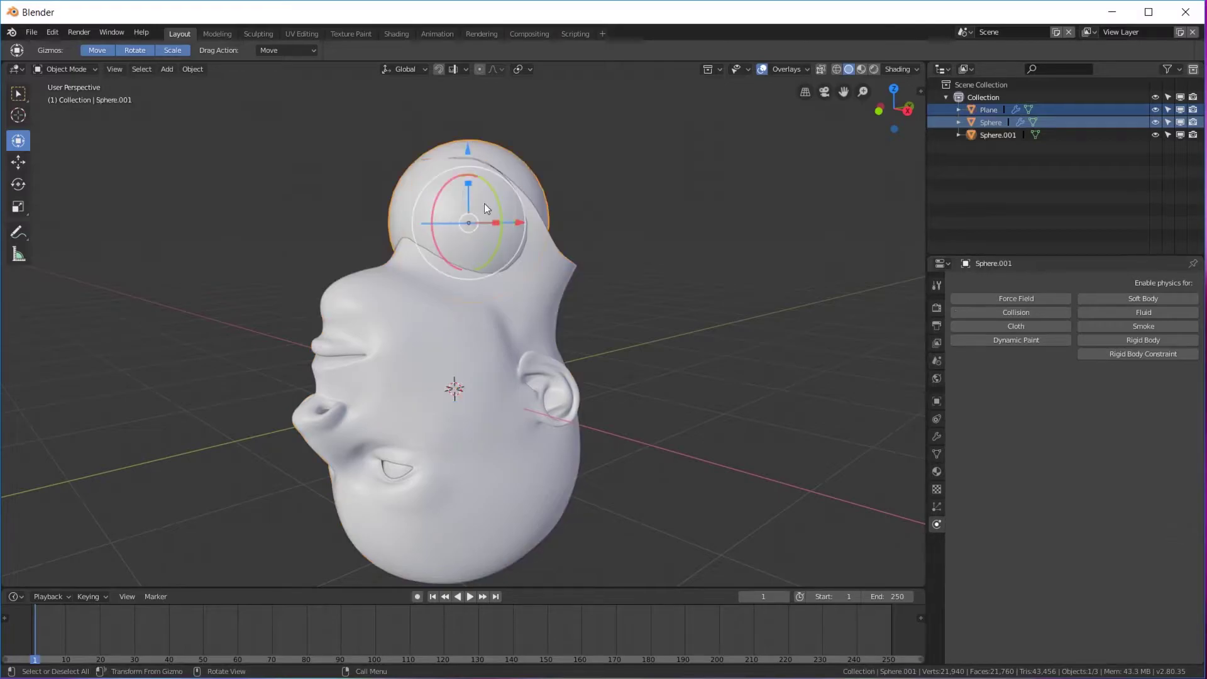
pyautogui.click(1018, 314)
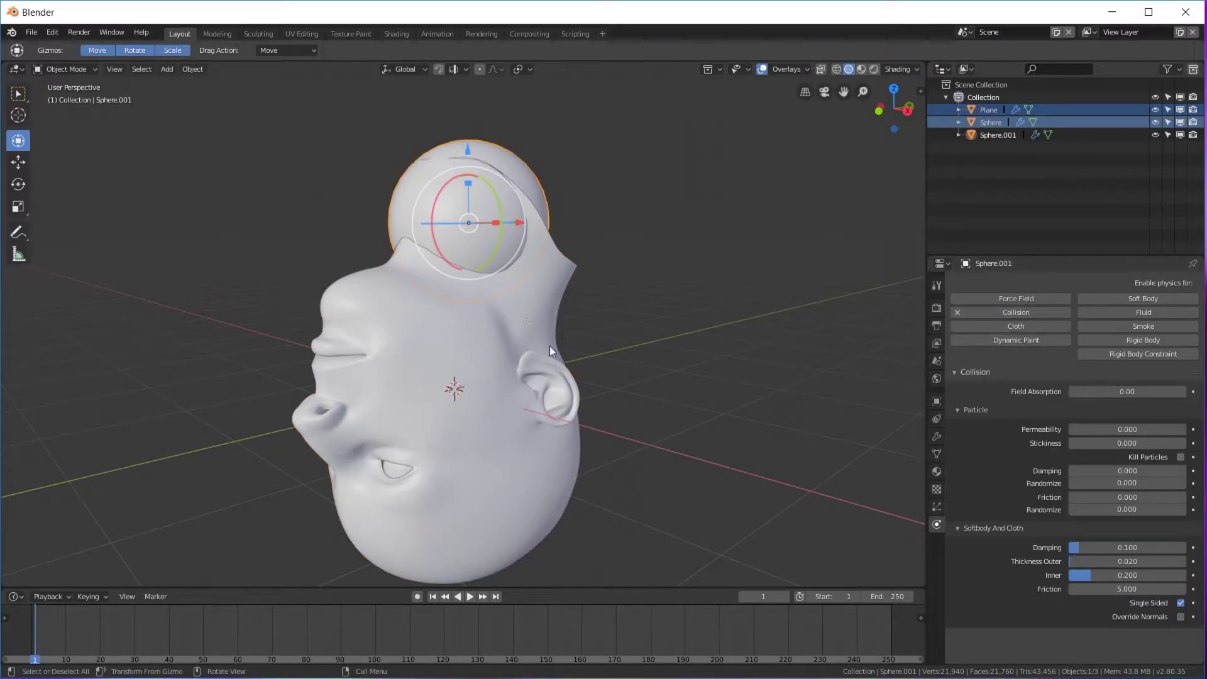
pyautogui.hotkey('shift', 'a')
# Add a plane, raise it above the head and scale it up to about 2.7.
pyautogui.moveTo(582, 301)
pyautogui.click(666, 300)
pyautogui.scroll(-4, 480, 350)
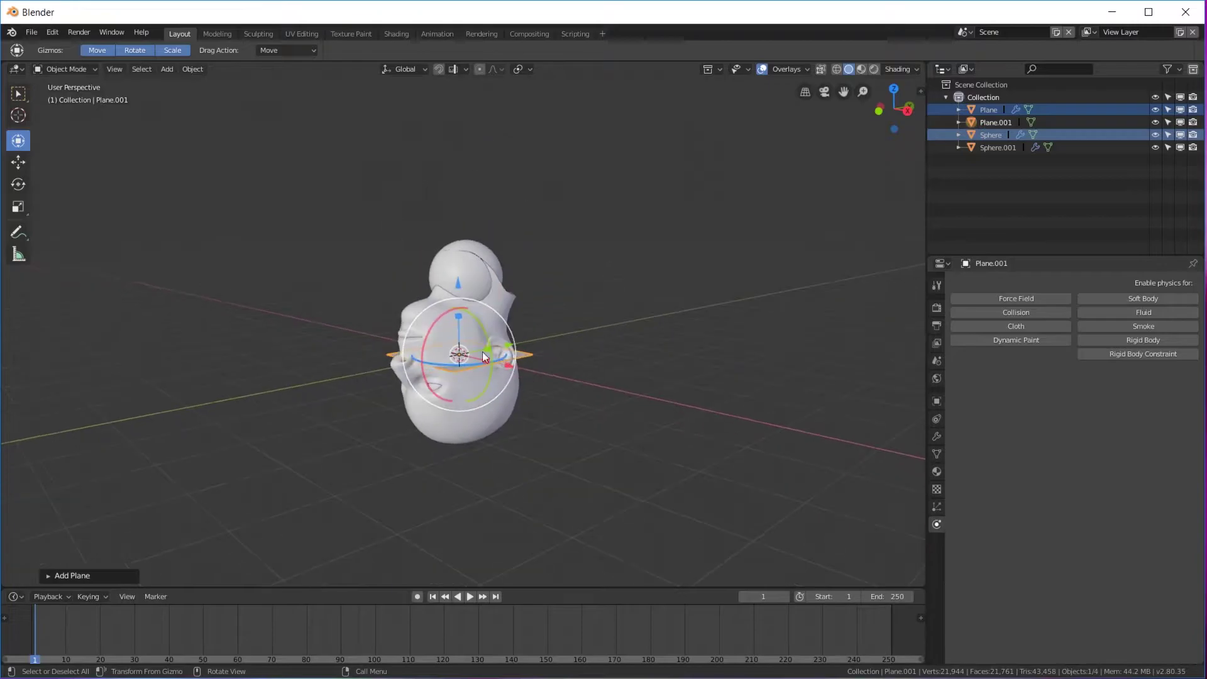
pyautogui.moveTo(458, 292); pyautogui.dragTo(469, 186)
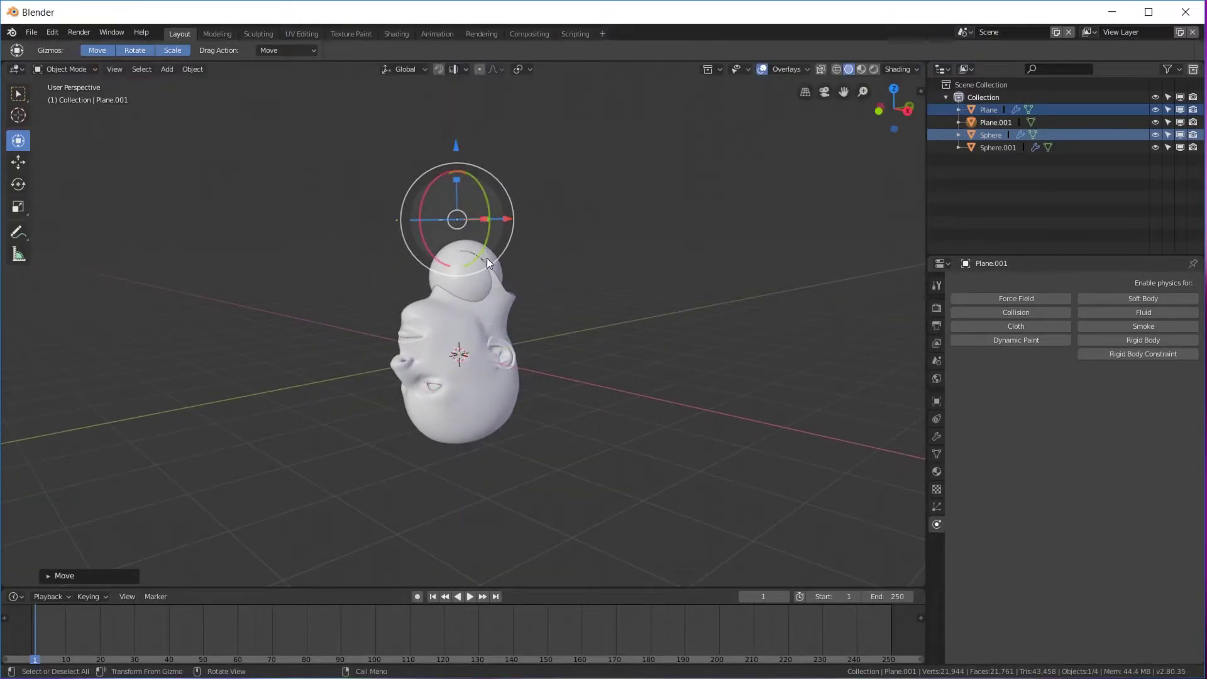
pyautogui.moveTo(469, 186); pyautogui.dragTo(516, 276, button='middle')
pyautogui.press('s')
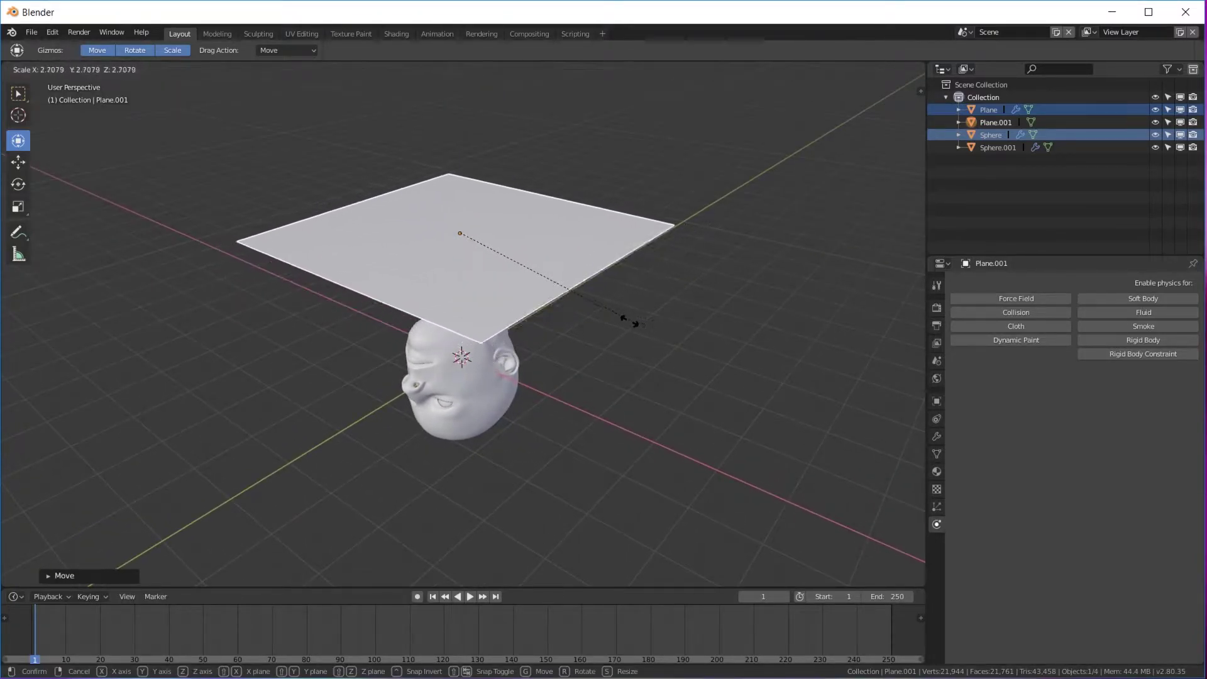
pyautogui.click(607, 316)
# Subdivide Plane.001 with 20 cuts into a 441-face grid.
pyautogui.press('Tab')
pyautogui.rightClick(534, 333)
pyautogui.click(536, 335)
pyautogui.click(69, 576)
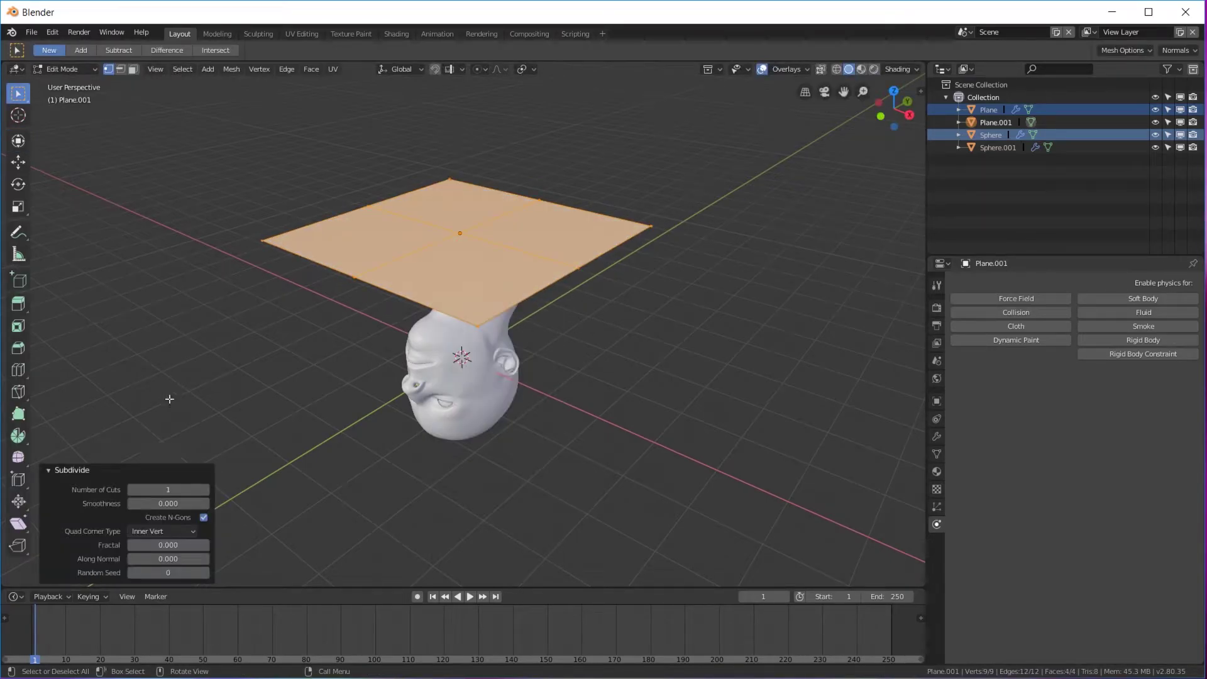
pyautogui.click(163, 490)
pyautogui.write('20')
pyautogui.press('Return')
pyautogui.press('Tab')
pyautogui.moveTo(635, 424); pyautogui.dragTo(540, 358, button='middle')
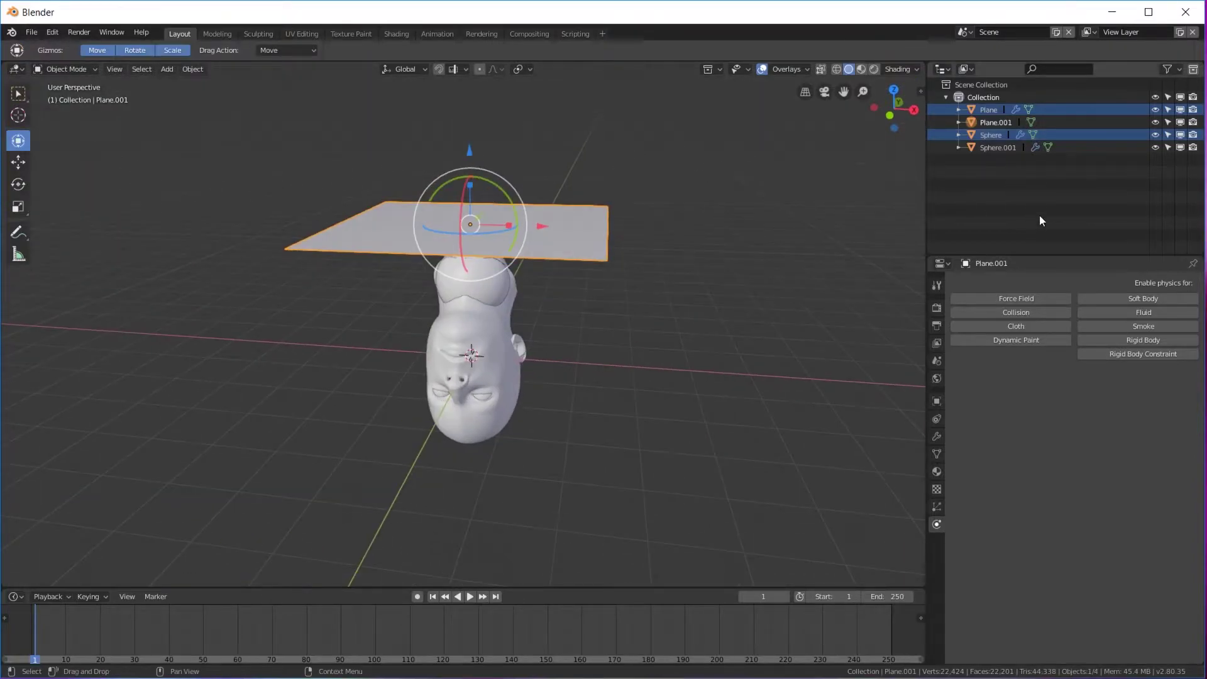
# Give Plane.001 Cloth physics and turn on Self Collision.
pyautogui.scroll(2, 616, 250)
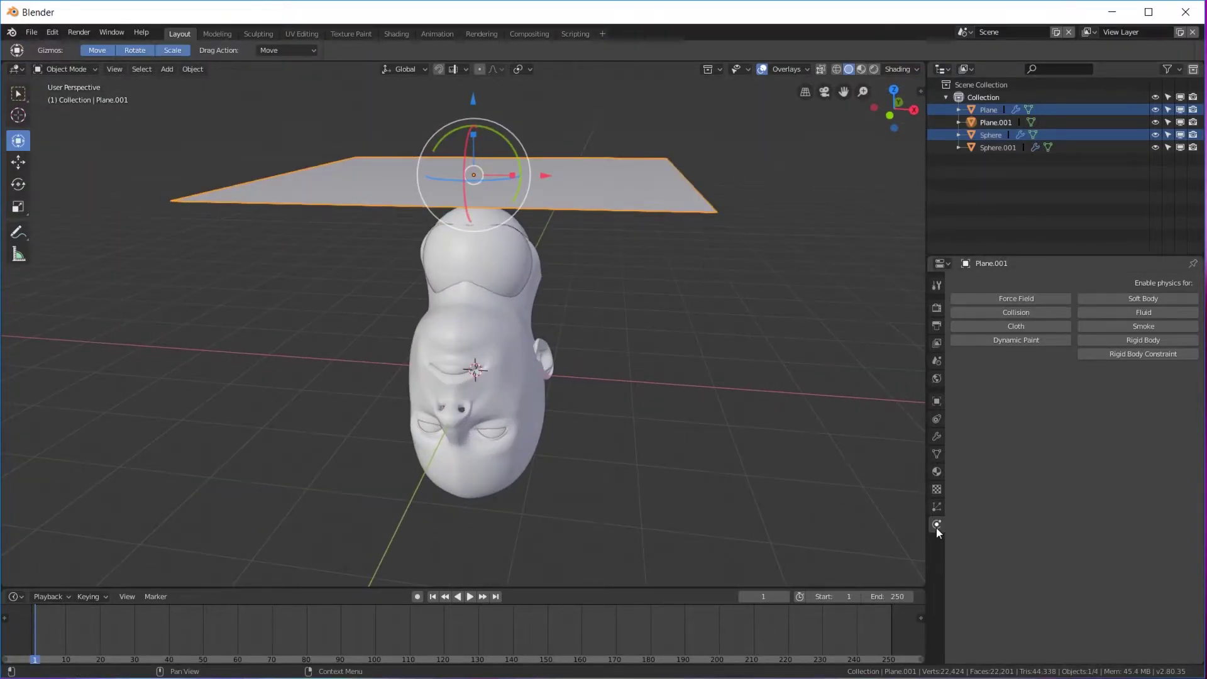
pyautogui.click(1036, 326)
pyautogui.scroll(-2, 1082, 501)
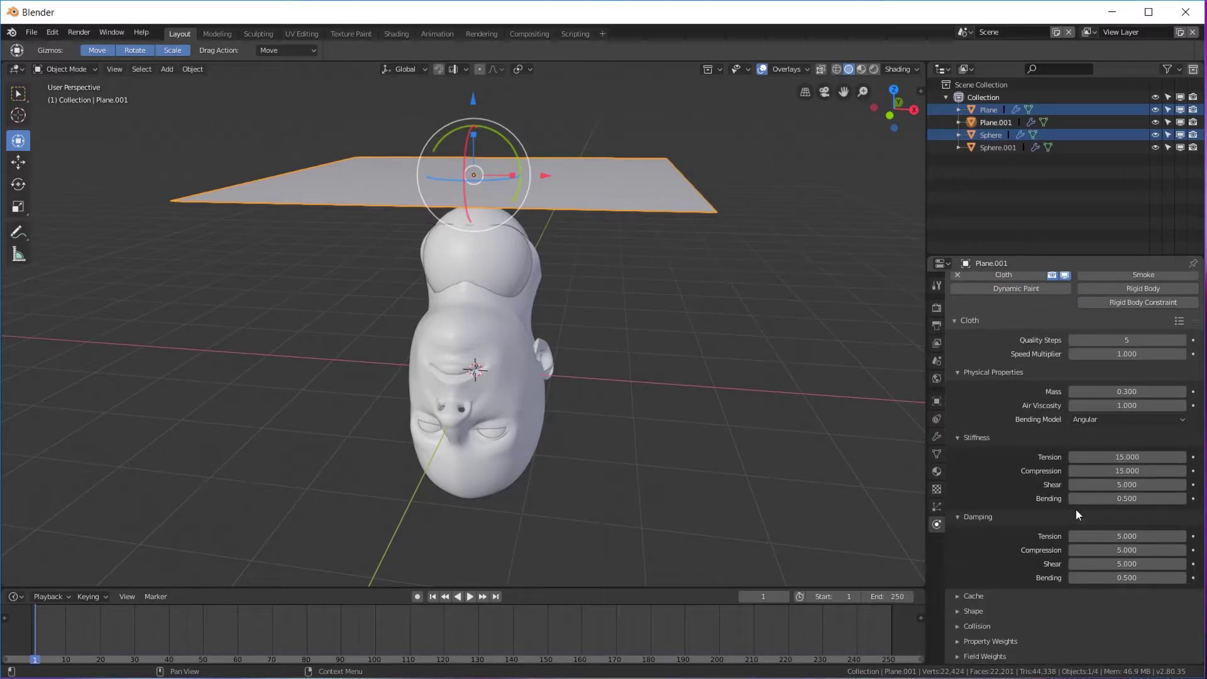
pyautogui.click(980, 626)
pyautogui.scroll(-5, 1037, 610)
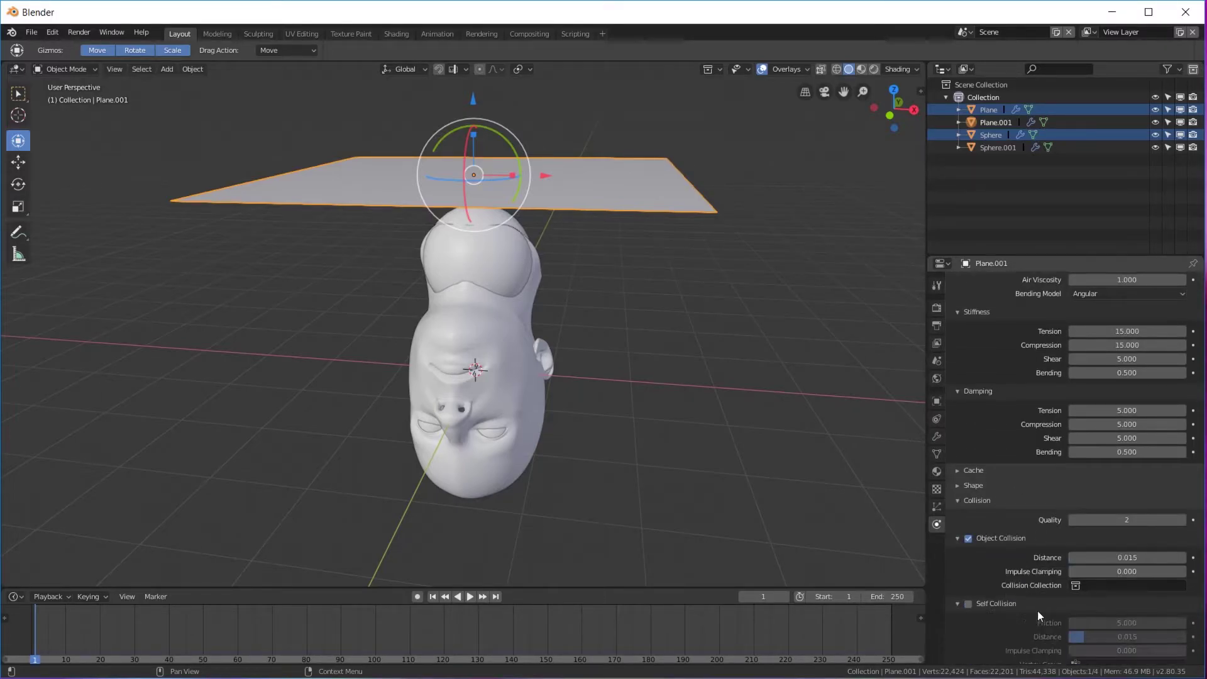
pyautogui.click(968, 604)
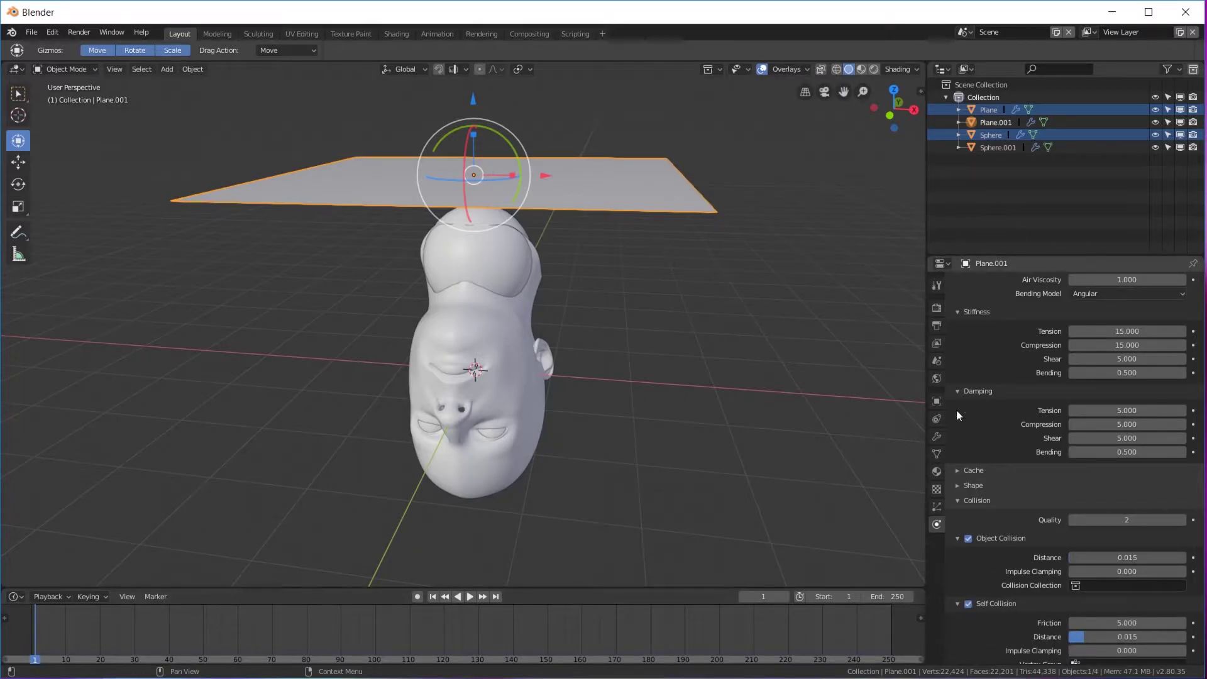
# Run the cloth simulation to frame 61 so the plane drapes partly over the head.
pyautogui.click(469, 597)
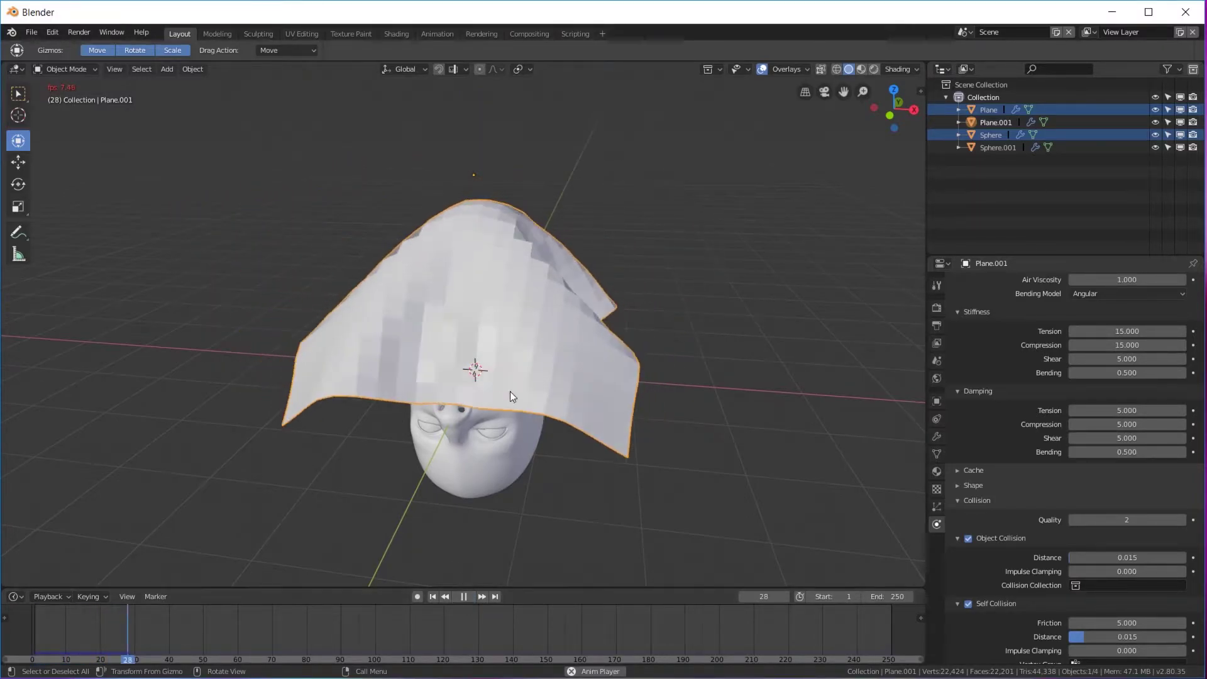
pyautogui.moveTo(510, 391); pyautogui.dragTo(494, 352, button='middle')
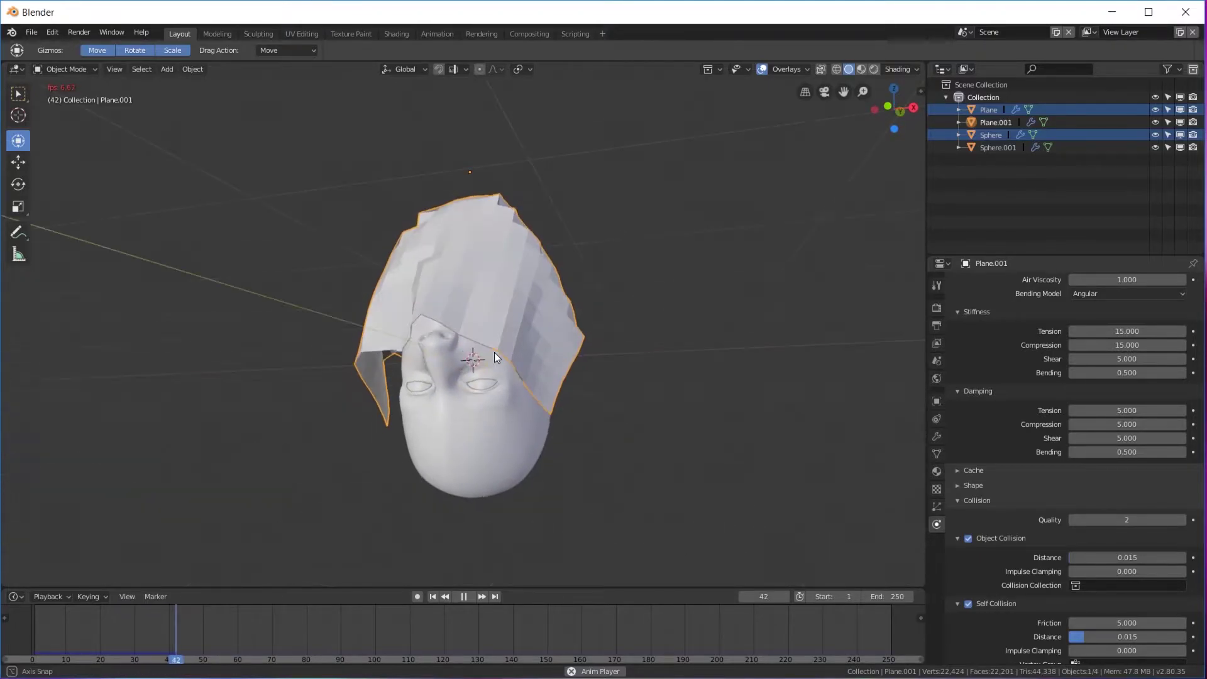
pyautogui.click(466, 595)
pyautogui.moveTo(440, 377); pyautogui.dragTo(420, 470, button='middle')
# Rewind to frame 1 and subdivide the cloth plane further, to 1,764 faces.
pyautogui.click(434, 596)
pyautogui.moveTo(465, 402); pyautogui.dragTo(491, 362, button='middle')
pyautogui.press('Tab')
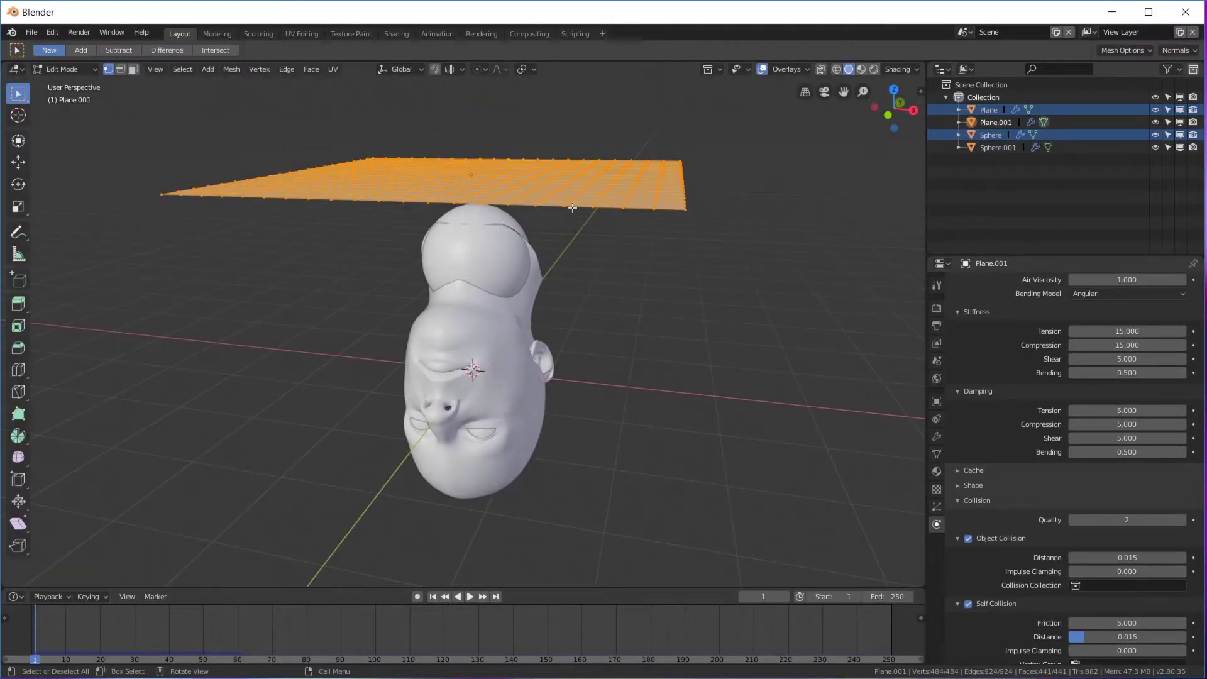
pyautogui.rightClick(572, 207)
pyautogui.click(572, 207)
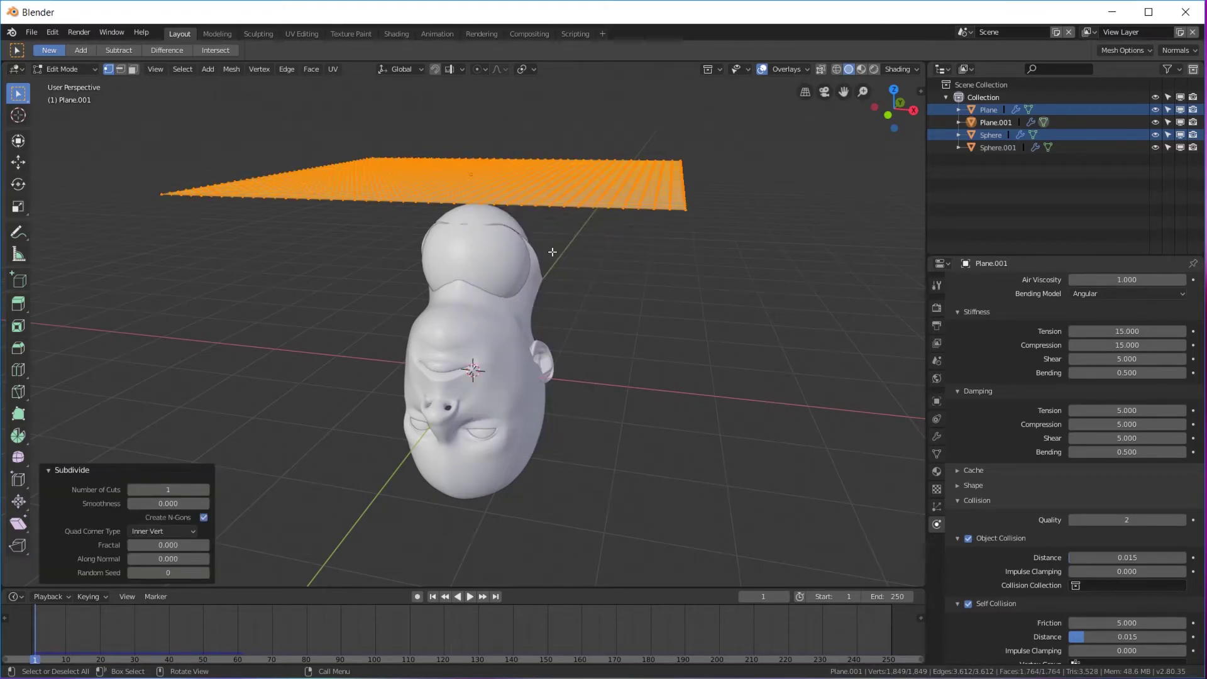
pyautogui.press('Tab')
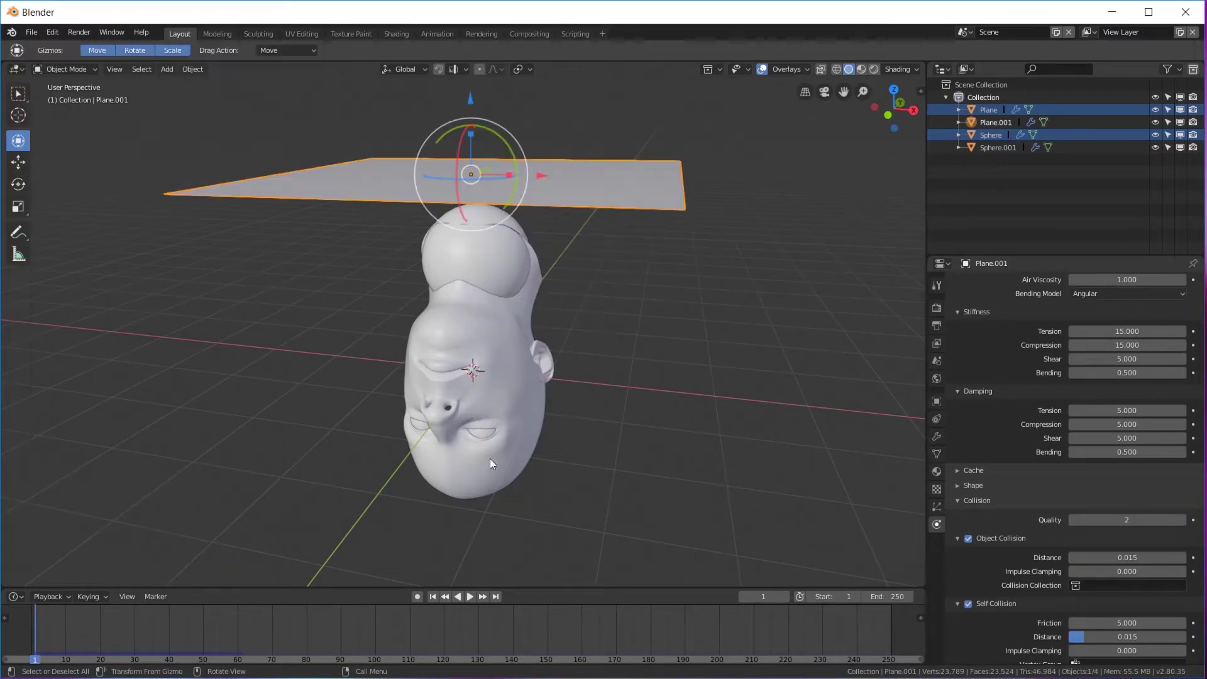
# Replay the cloth simulation and stop at frame 59 with the cloth draped over the head.
pyautogui.click(469, 598)
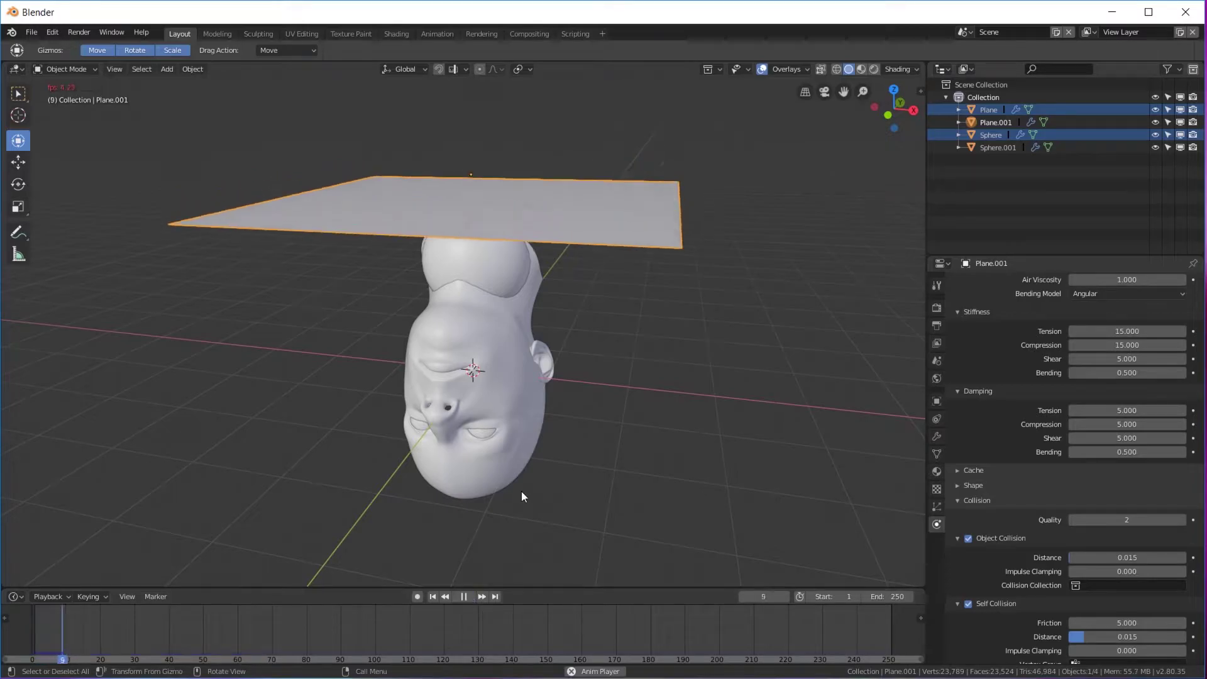
pyautogui.click(465, 598)
pyautogui.moveTo(587, 511); pyautogui.dragTo(465, 303, button='middle')
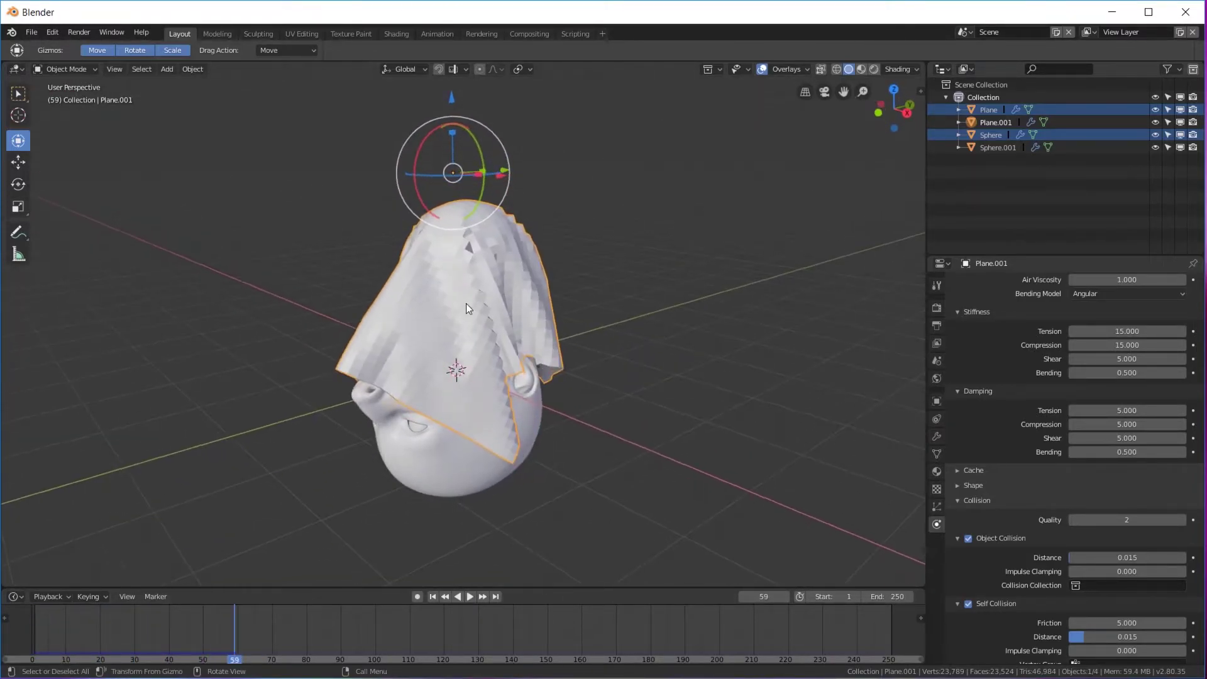
# Apply the Cloth modifier to freeze the draped shape and return to frame 1.
pyautogui.click(935, 441)
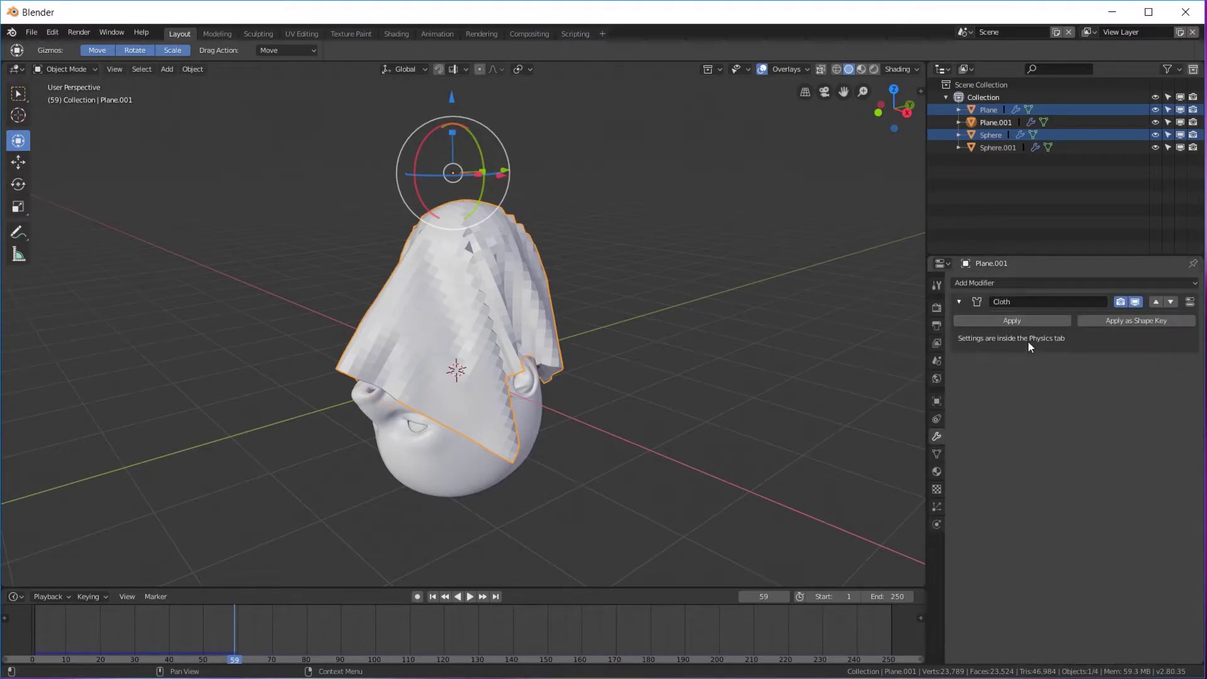
pyautogui.click(1012, 321)
pyautogui.moveTo(413, 383); pyautogui.dragTo(424, 675, button='middle')
pyautogui.click(432, 596)
pyautogui.moveTo(440, 565); pyautogui.dragTo(881, 395, button='middle')
# Add a Subdivision Surface modifier to the cloth and shade it smooth.
pyautogui.click(1018, 283)
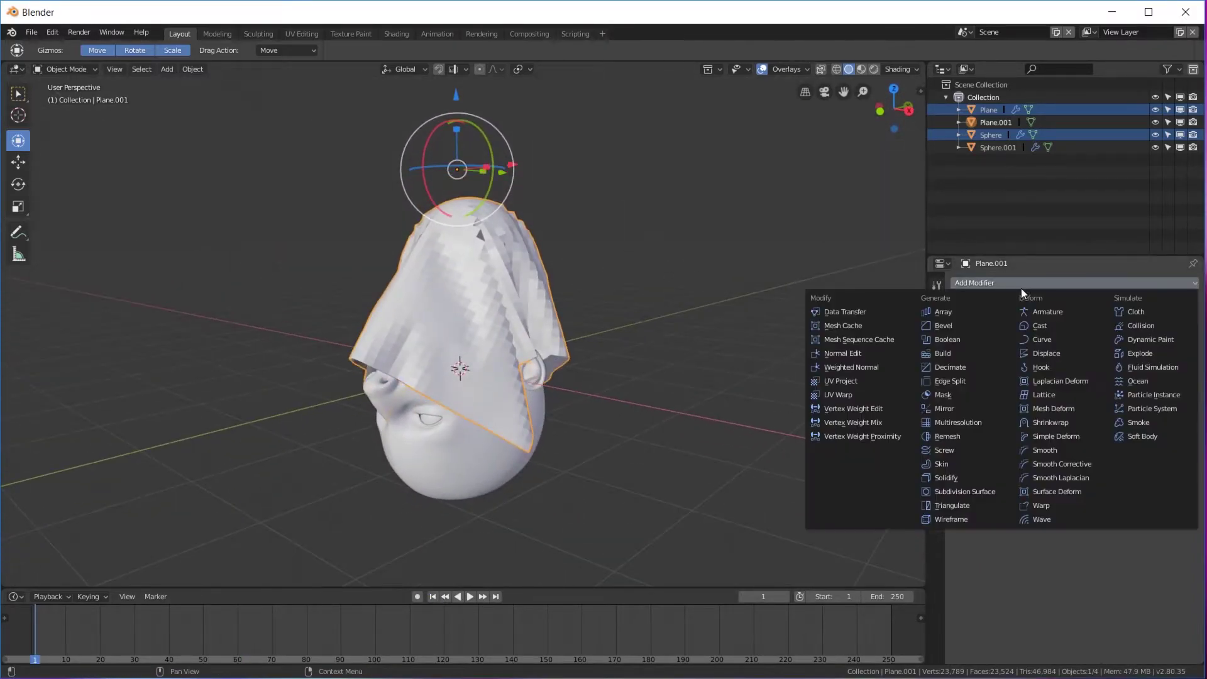
pyautogui.click(972, 487)
pyautogui.rightClick(685, 319)
pyautogui.click(686, 319)
# Try viewport subdivision level 2, then settle on level 1.
pyautogui.moveTo(609, 340); pyautogui.dragTo(496, 357, button='middle')
pyautogui.scroll(5, 497, 358)
pyautogui.moveTo(563, 337); pyautogui.dragTo(449, 201, button='middle')
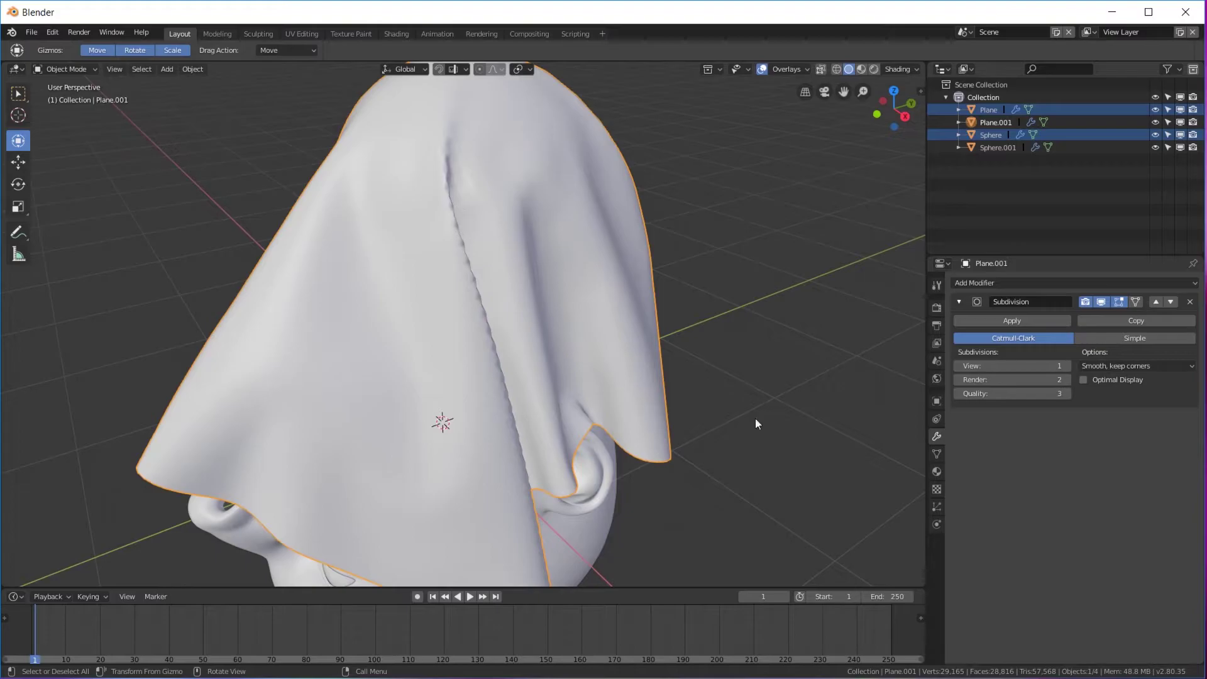
pyautogui.click(1066, 366)
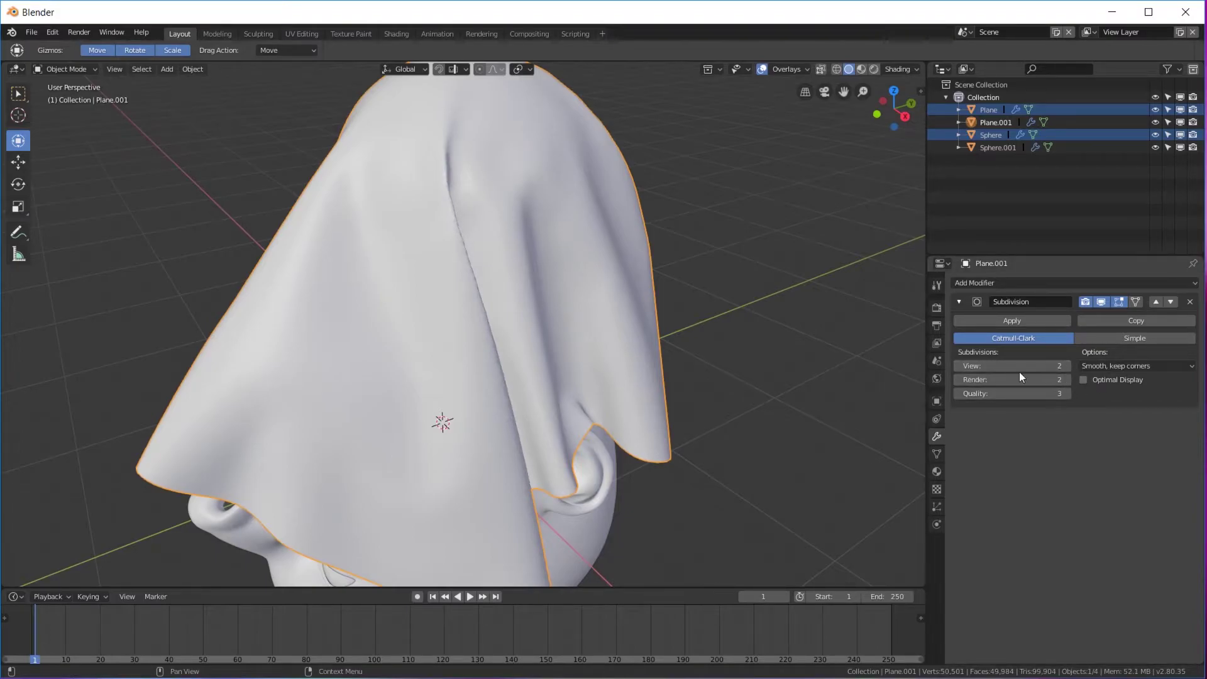
pyautogui.click(958, 366)
pyautogui.scroll(-5, 462, 234)
pyautogui.moveTo(463, 234); pyautogui.dragTo(532, 386, button='middle')
# Add a new plane and stand it upright with a 90° X rotation.
pyautogui.hotkey('shift', 'a')
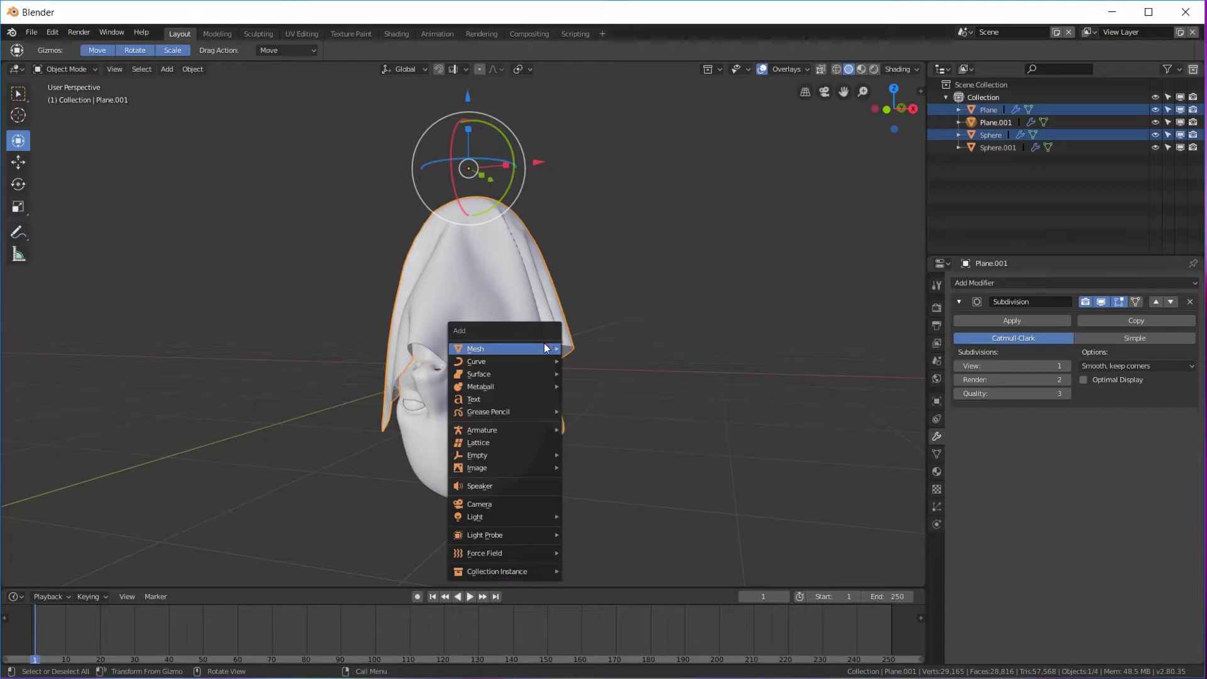
pyautogui.moveTo(545, 343)
pyautogui.click(592, 350)
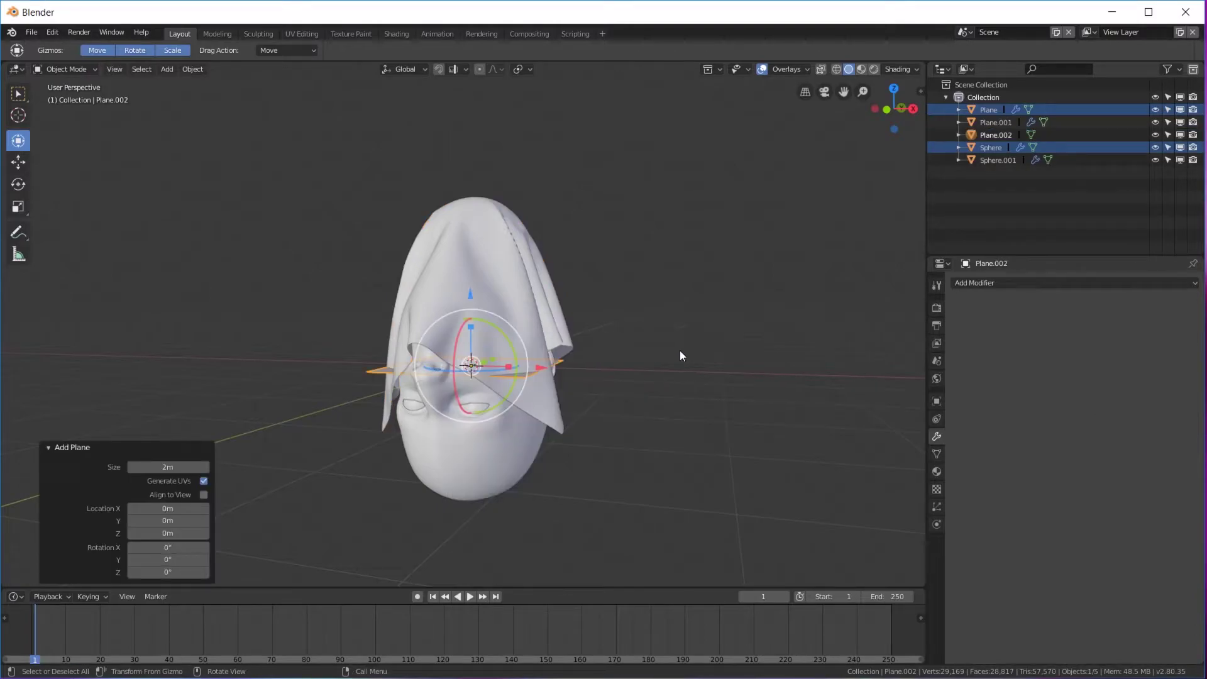
pyautogui.click(936, 402)
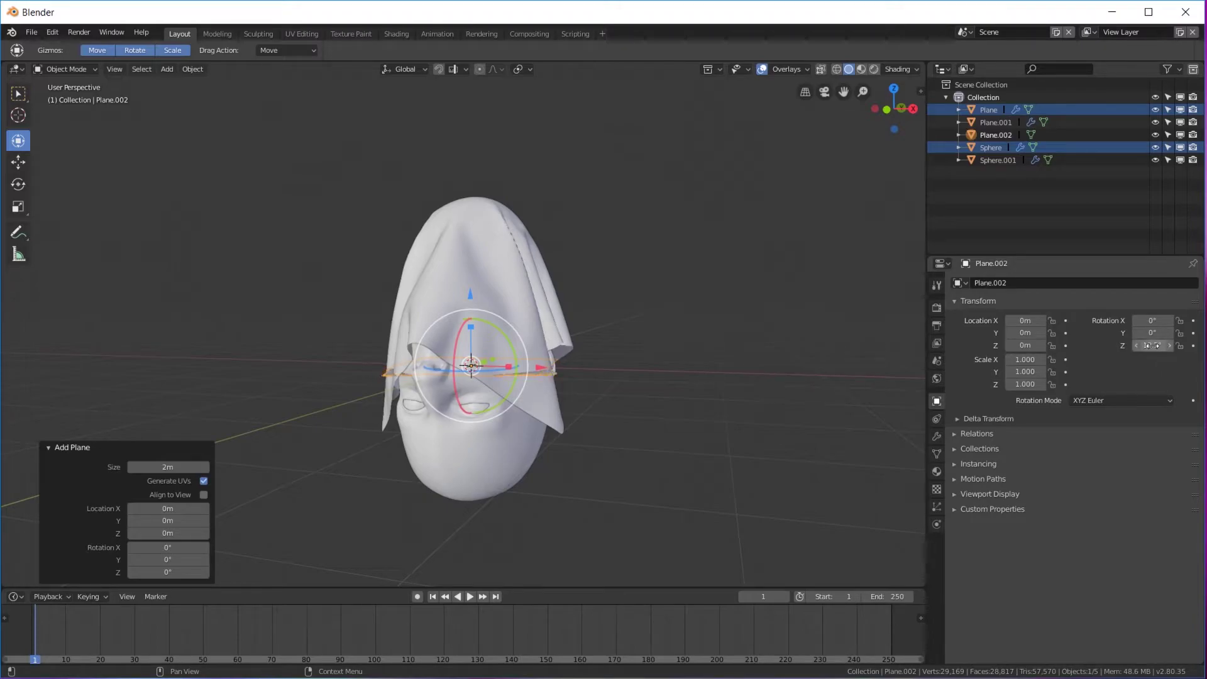
pyautogui.moveTo(1150, 333); pyautogui.dragTo(1150, 334)
pyautogui.click(1149, 321)
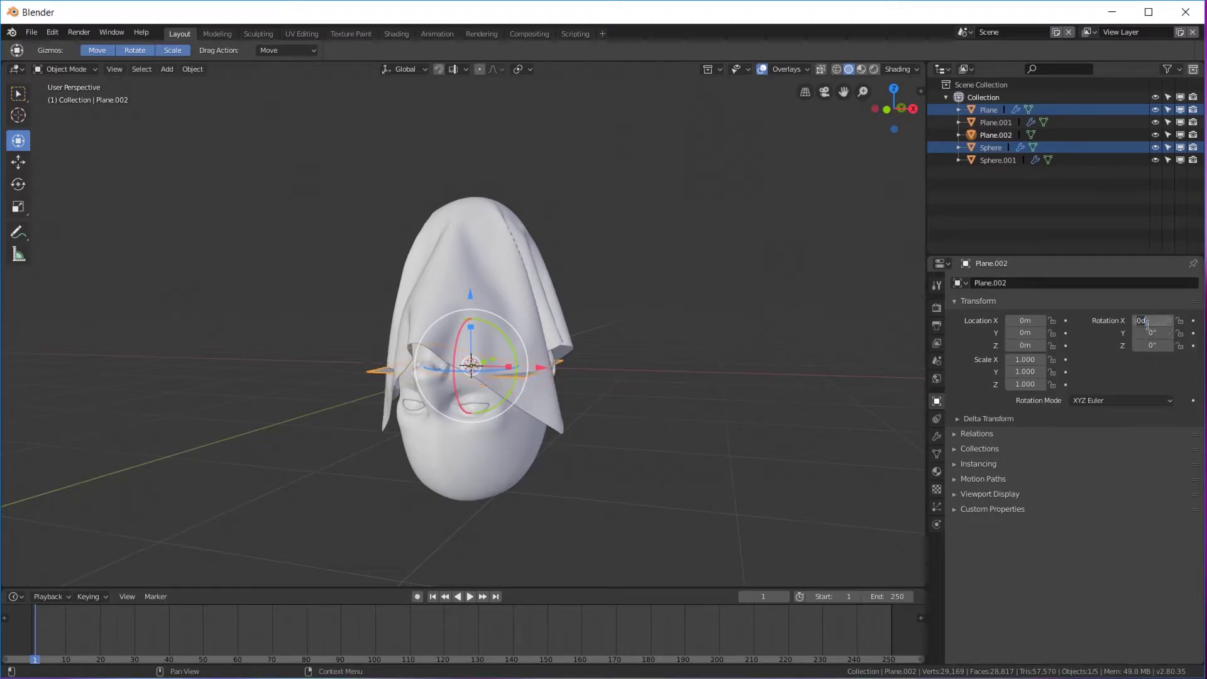
pyautogui.write('90')
pyautogui.press('Return')
# Scale the plane to 3.021 and move it to Y 3.64 m behind the head.
pyautogui.press('s')
pyautogui.click(740, 369)
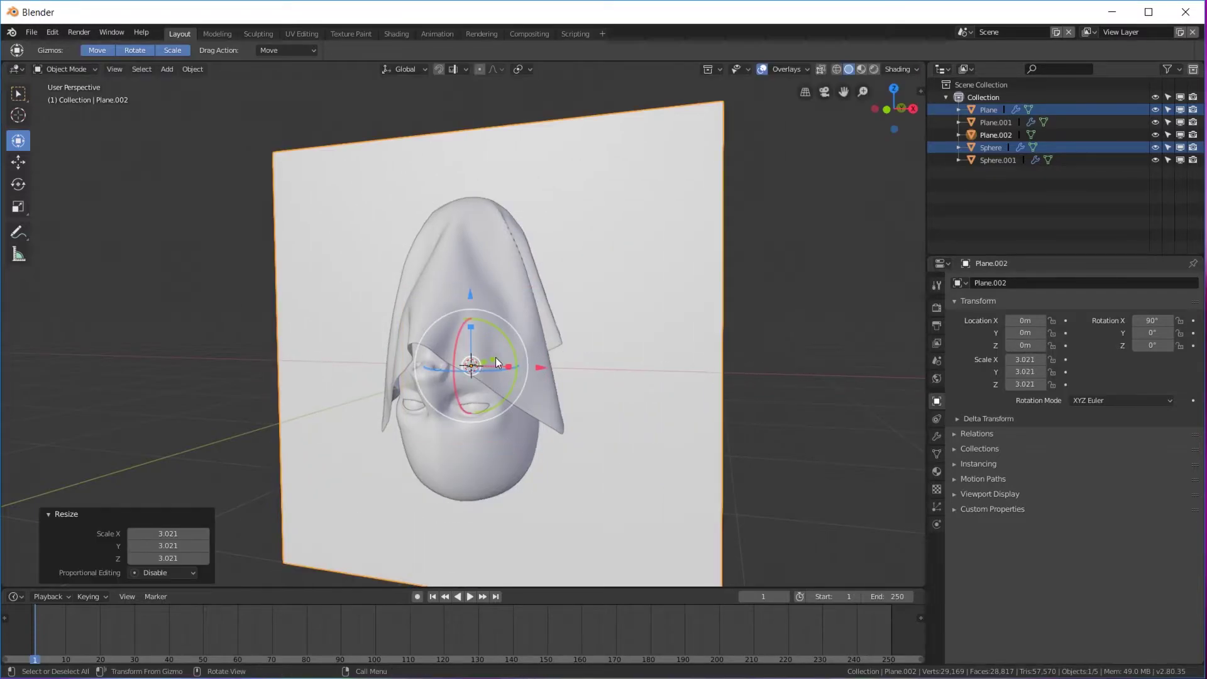
pyautogui.press('g')
pyautogui.press('y')
pyautogui.click(572, 352)
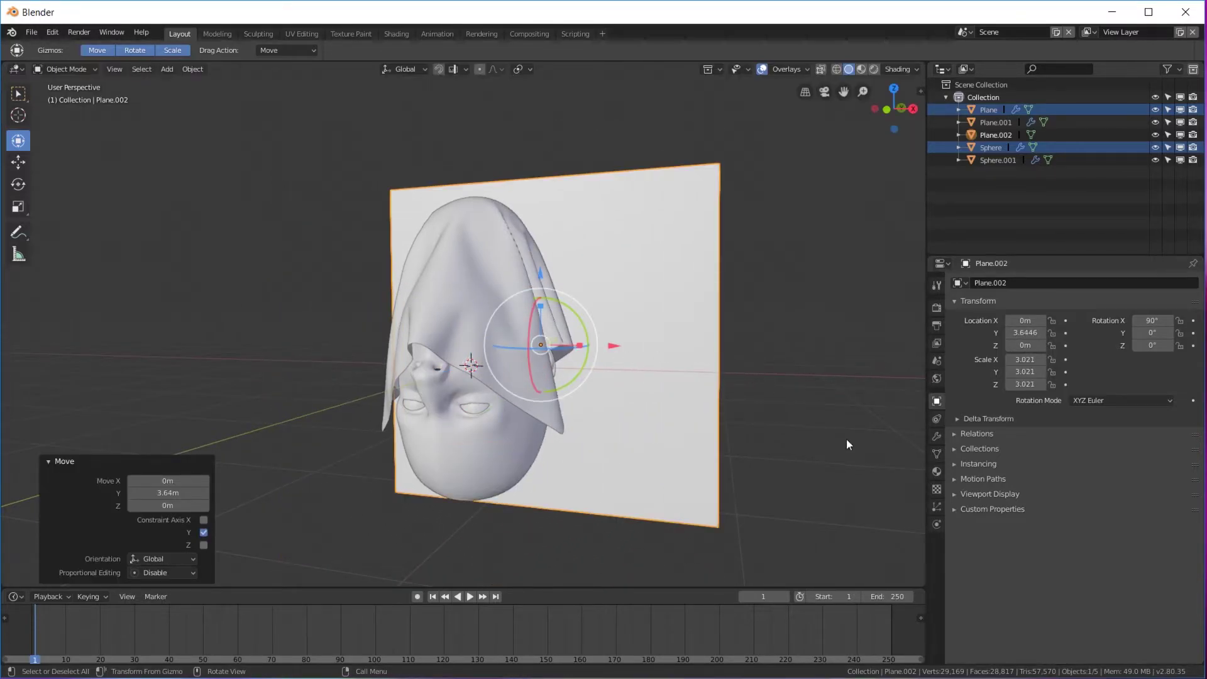
# Set the render resolution to 2000 × 2000 px.
pyautogui.click(937, 324)
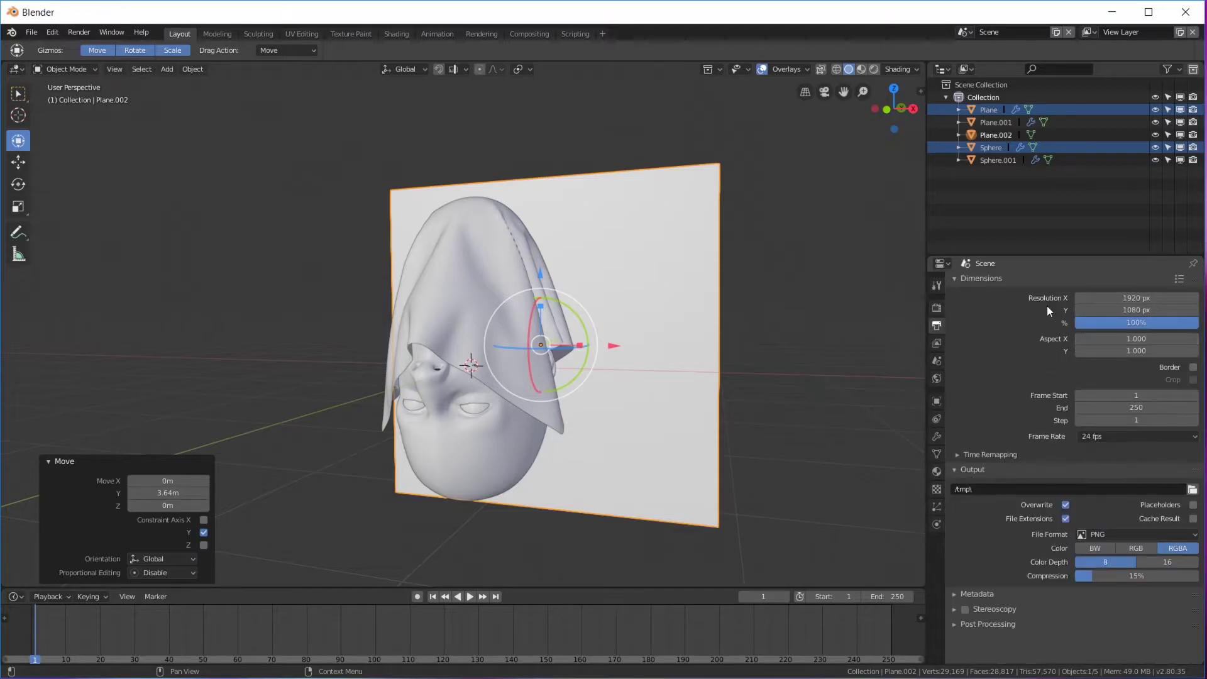
pyautogui.click(1149, 298)
pyautogui.write('2000')
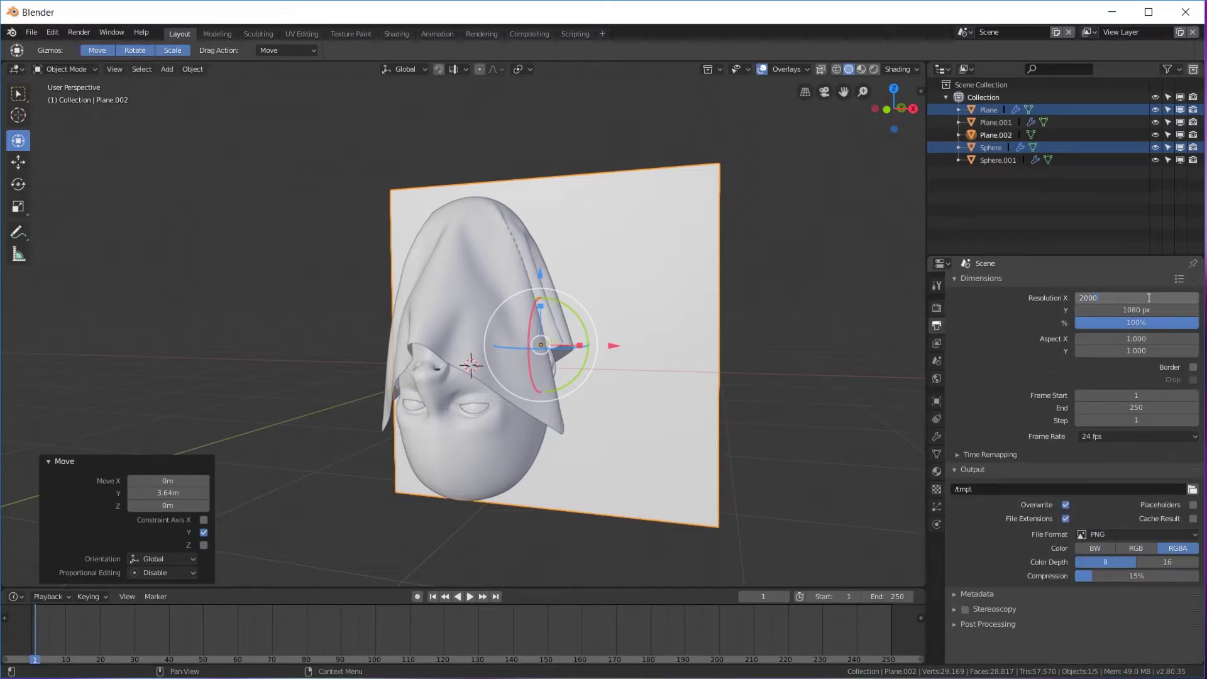
pyautogui.press('Return')
pyautogui.click(1140, 310)
pyautogui.write('2000')
pyautogui.press('Return')
pyautogui.moveTo(624, 376)
pyautogui.mouseDown(button='middle')
pyautogui.moveTo(648, 373)
pyautogui.moveTo(623, 375)
pyautogui.mouseUp(button='middle')
# Add a camera and view the scene through it.
pyautogui.hotkey('shift', 'a')
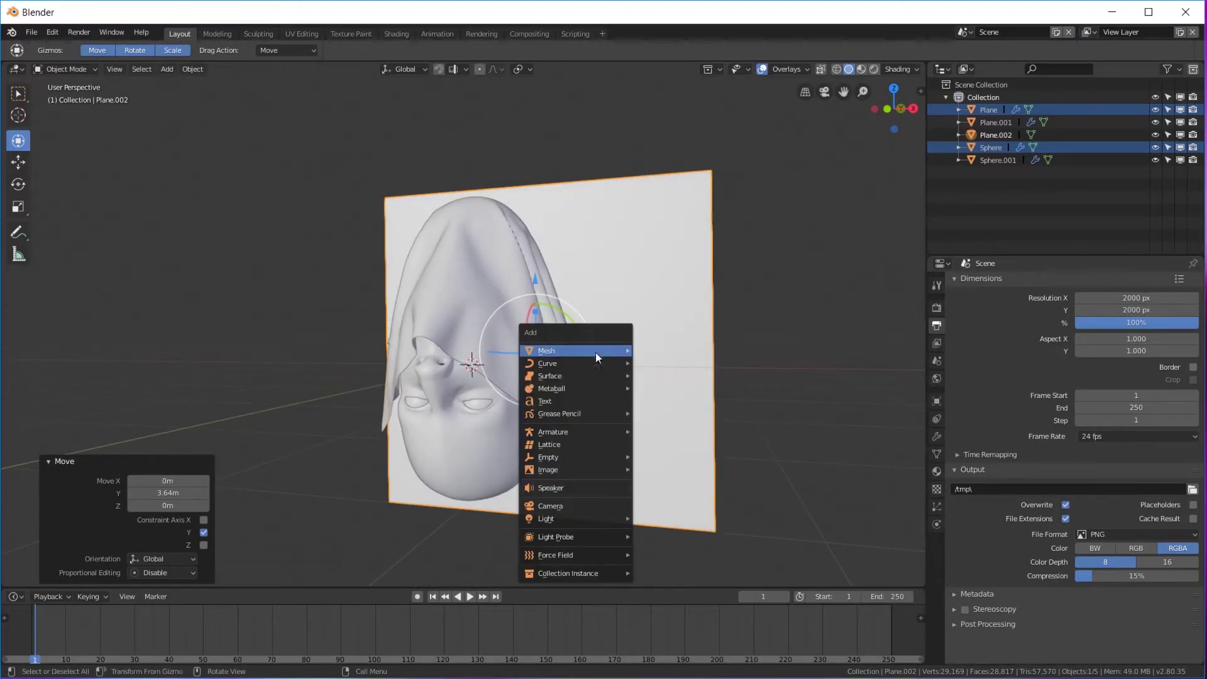
pyautogui.click(547, 505)
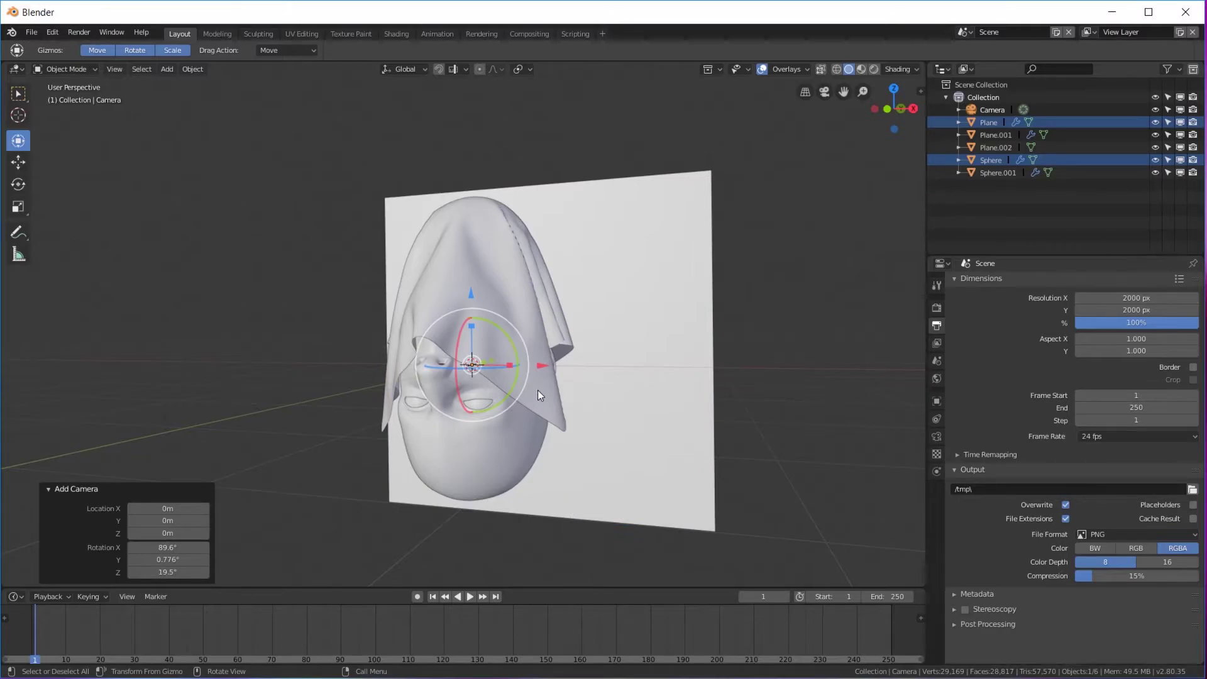
pyautogui.press('KP_0')
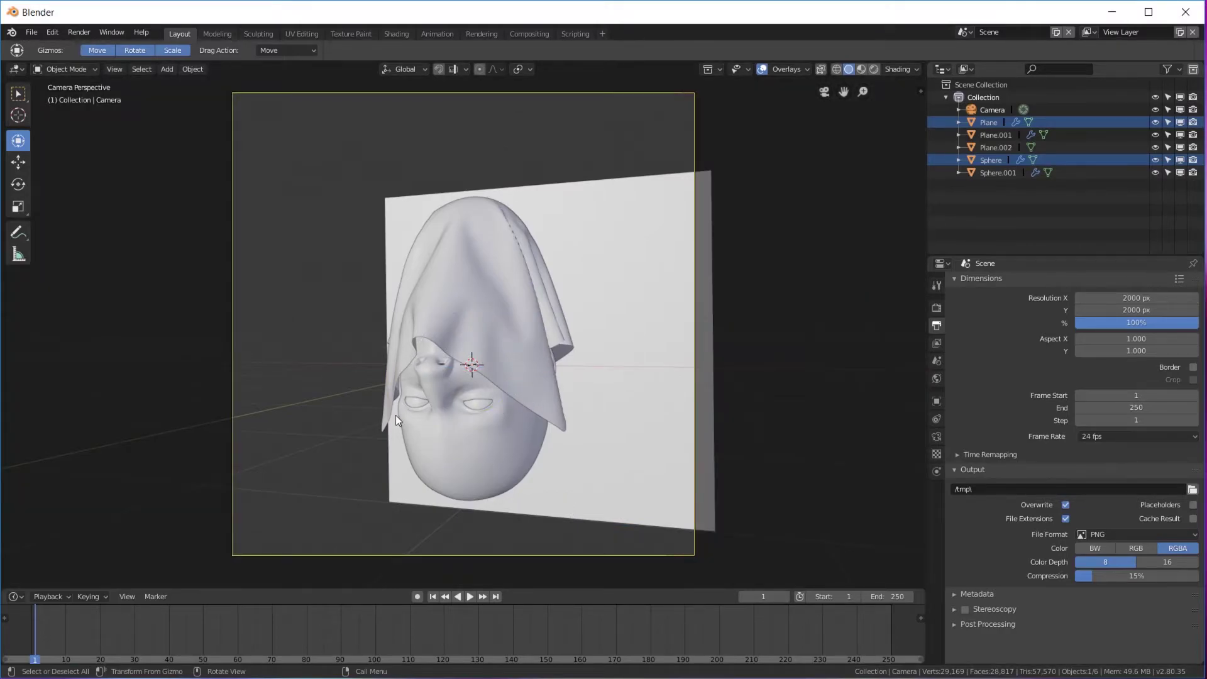
# Scale the backdrop plane up by 1.226 and switch the viewport to LookDev shading.
pyautogui.click(566, 417)
pyautogui.press('s')
pyautogui.click(555, 413)
pyautogui.press('z')
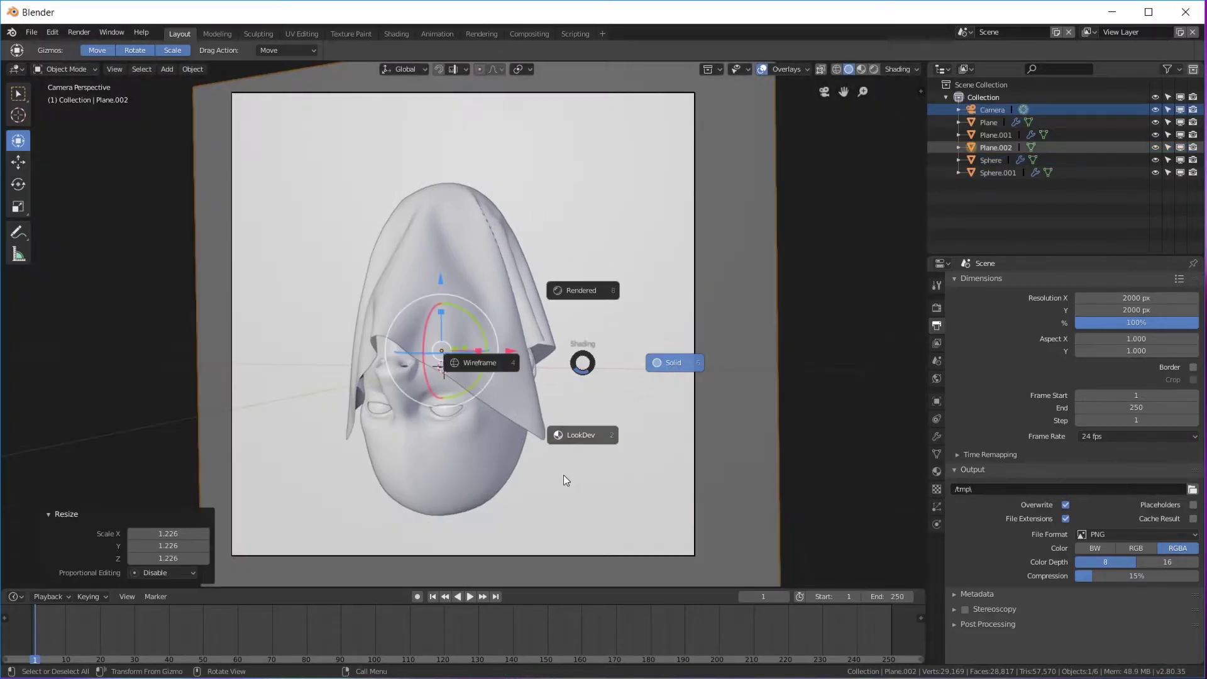
pyautogui.click(582, 434)
# Turn off Bloom in the render settings and return to the camera view.
pyautogui.click(937, 308)
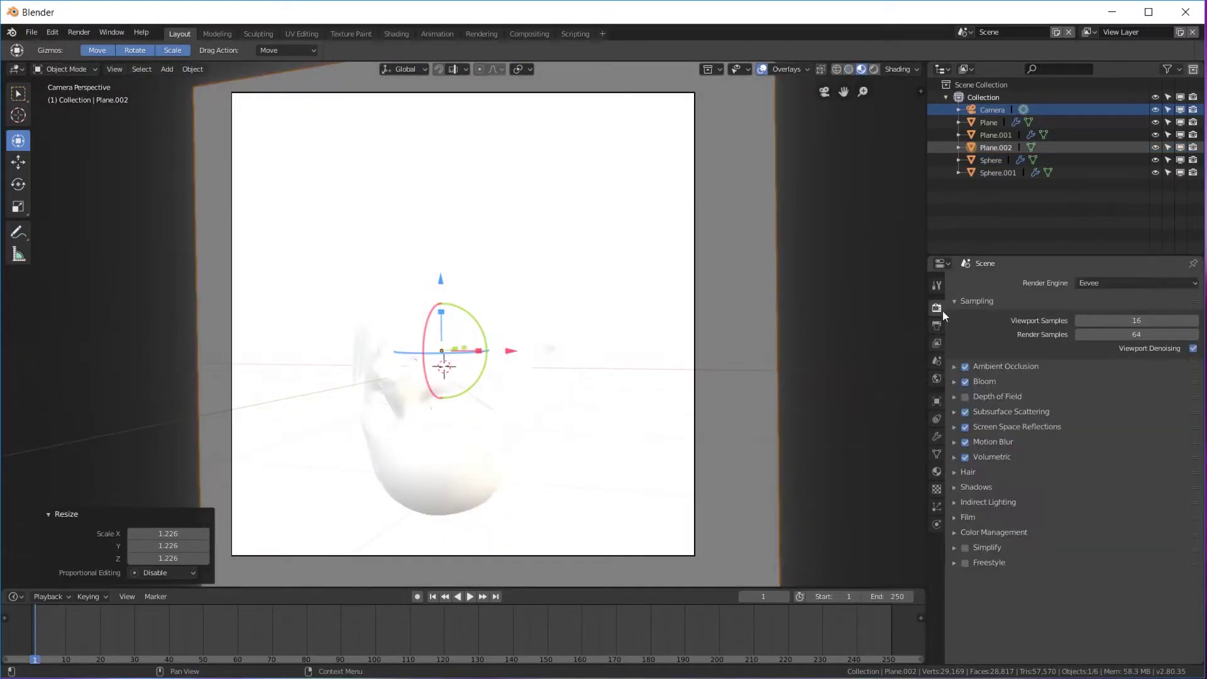
pyautogui.click(965, 382)
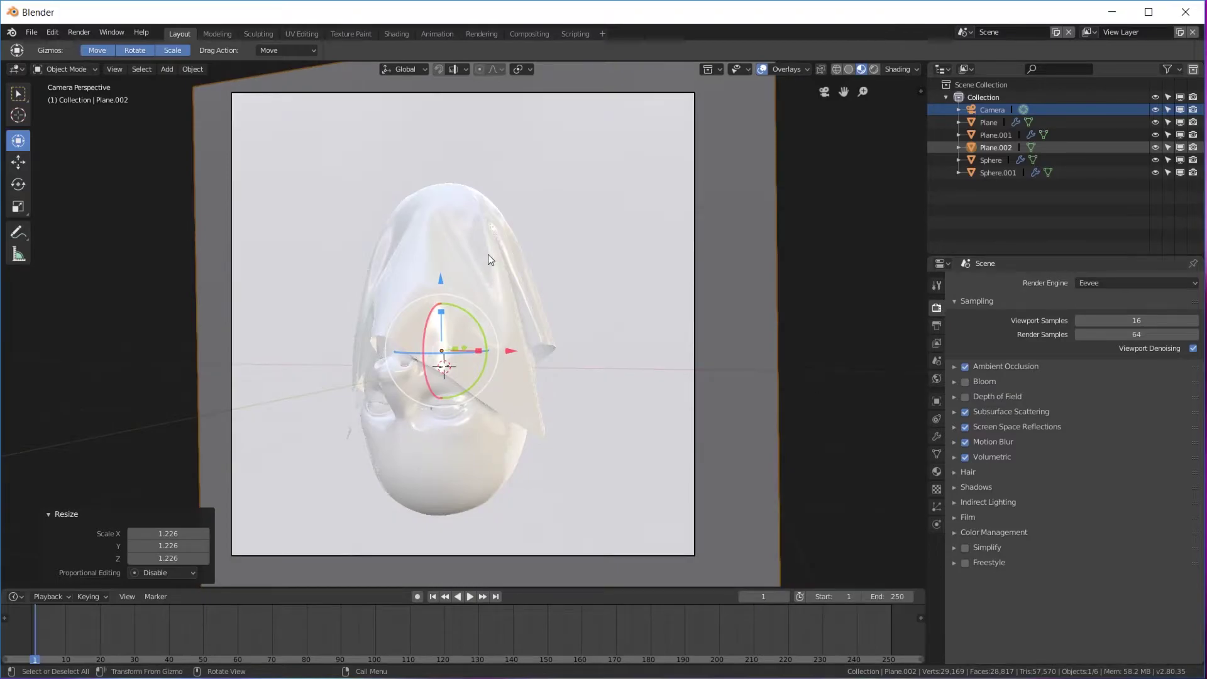
pyautogui.moveTo(518, 341); pyautogui.dragTo(548, 277, button='middle')
pyautogui.press('KP_0')
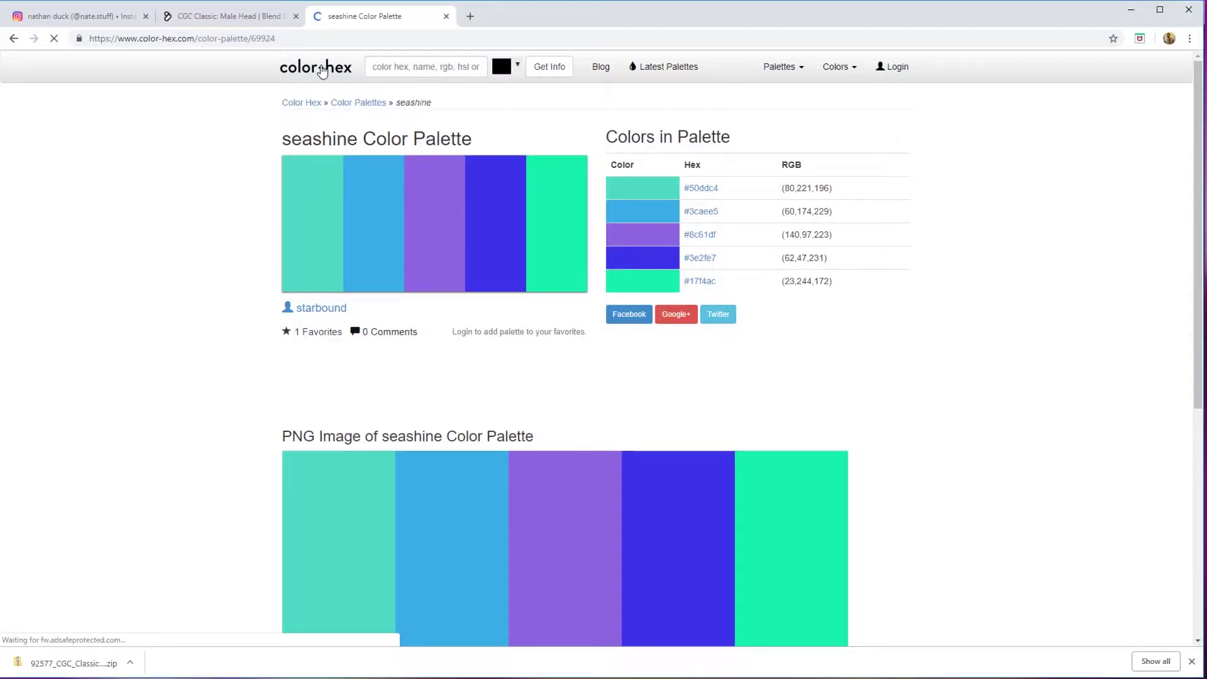
# Find the 'pastel colors of the rainbow' palette under Popular Palettes and select #bae1ff.
pyautogui.click(294, 72)
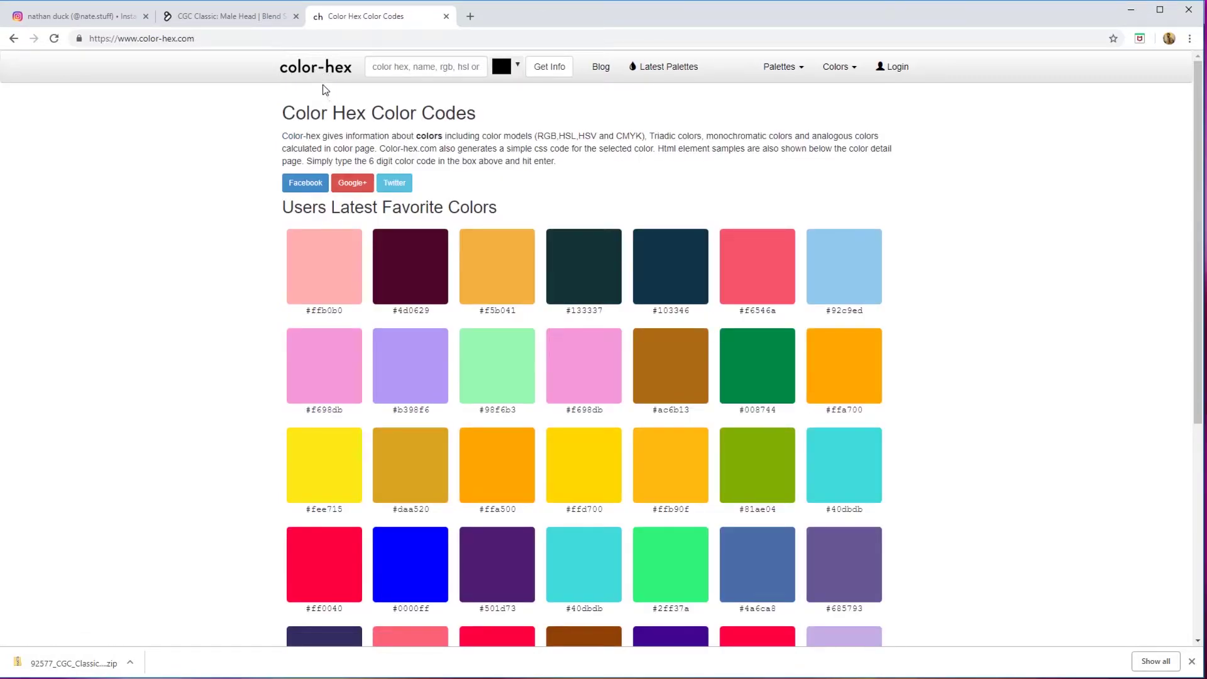
pyautogui.click(781, 68)
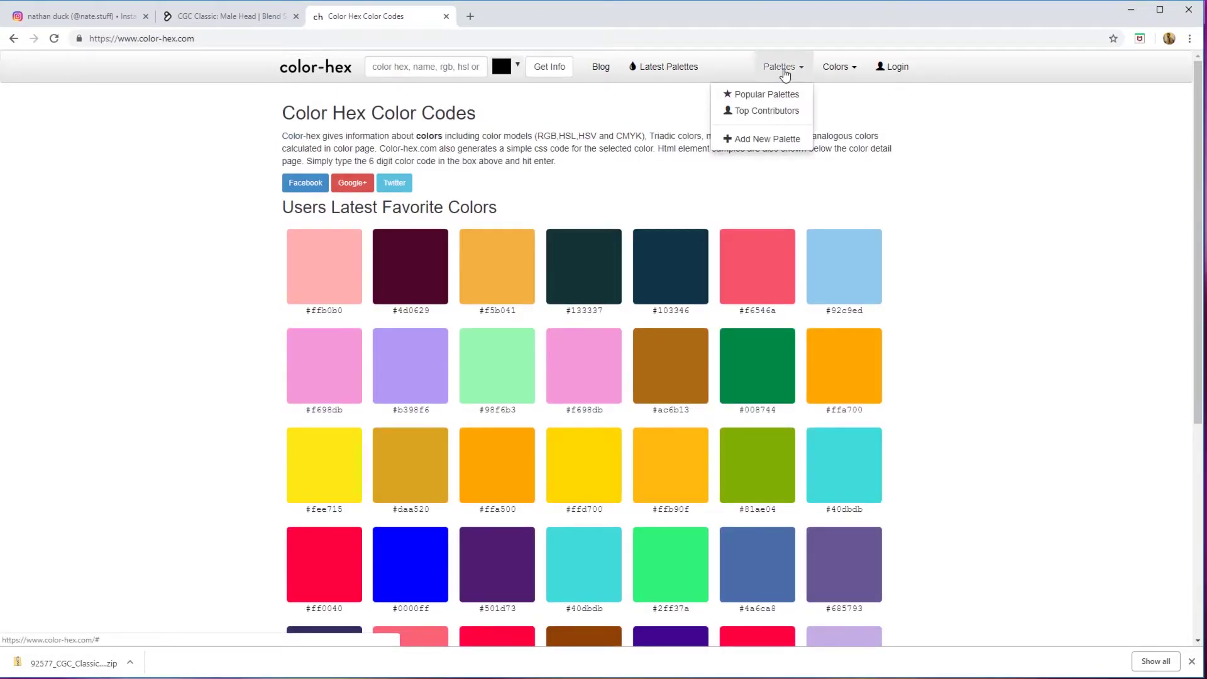
pyautogui.click(761, 95)
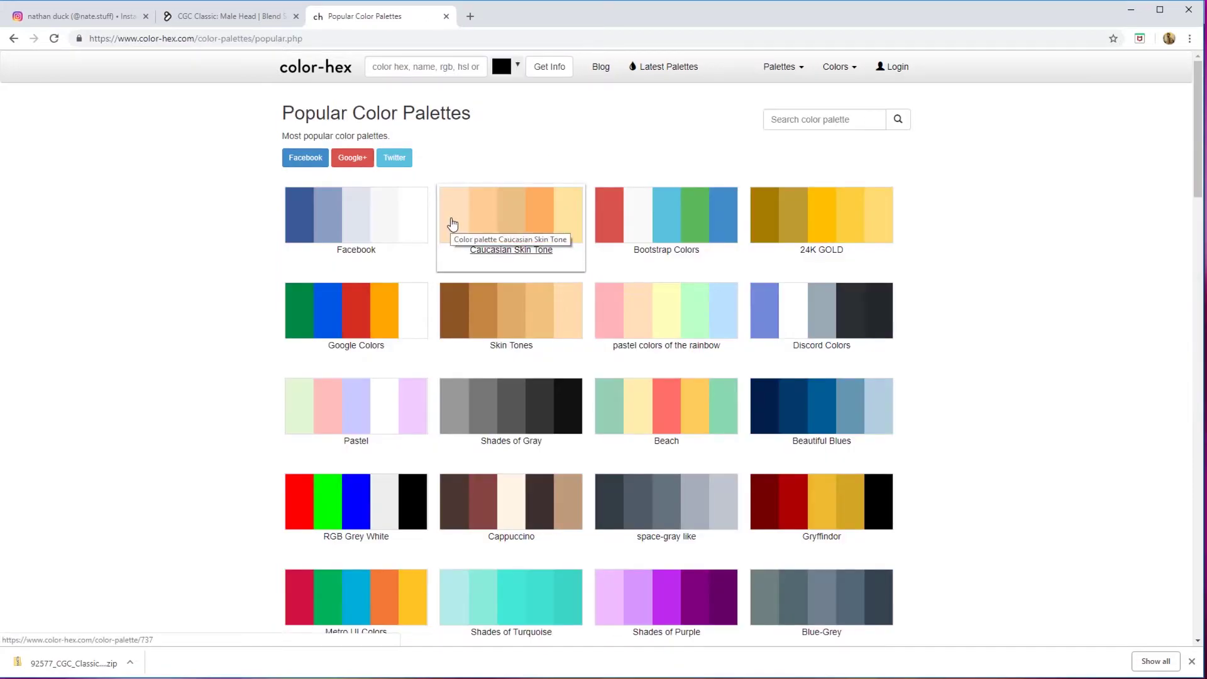
pyautogui.scroll(-4, 669, 321)
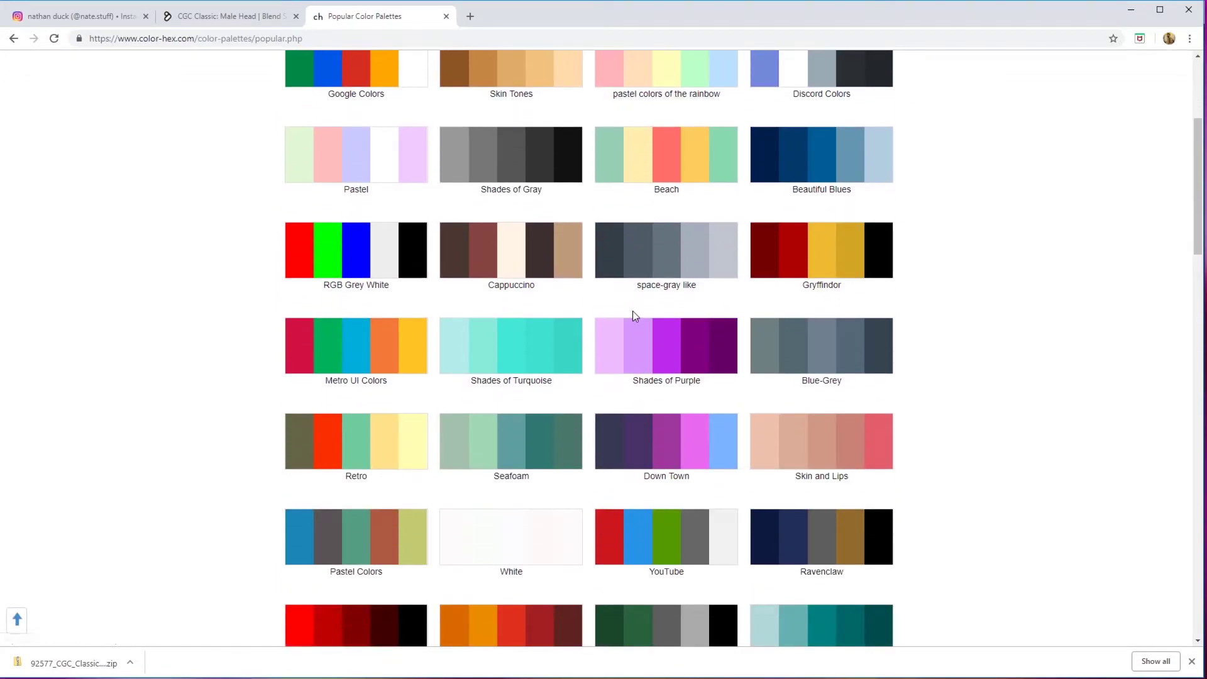
pyautogui.scroll(-6, 635, 316)
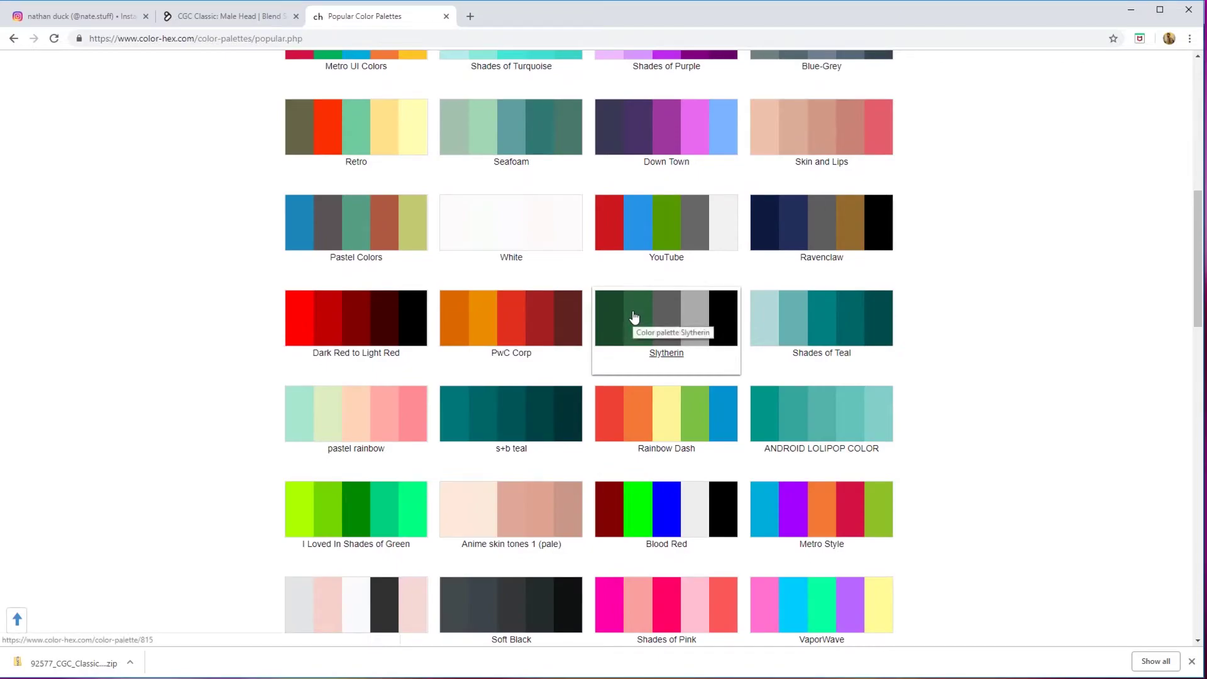
pyautogui.scroll(-7, 635, 316)
pyautogui.hotkey('alt', 'Left')
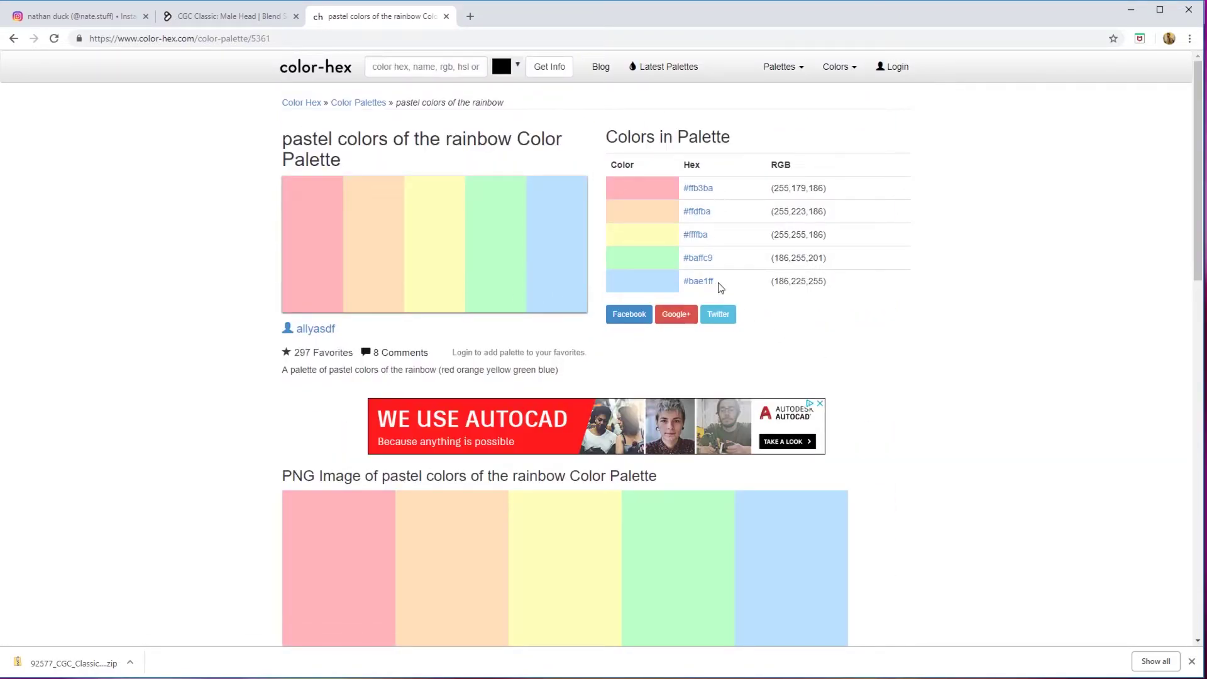
pyautogui.moveTo(717, 284); pyautogui.dragTo(687, 286)
pyautogui.hotkey('ctrl', 'c')
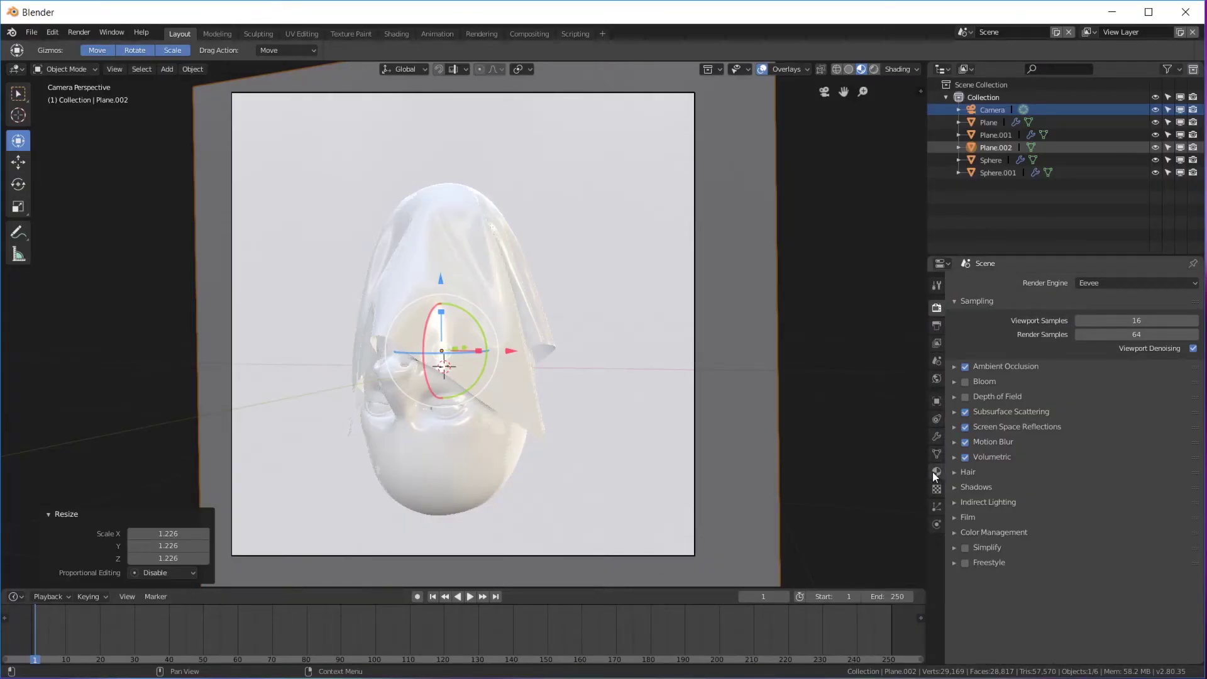
# Give the backdrop material Metallic 1 and base colour hex #BAE1FF.
pyautogui.click(936, 472)
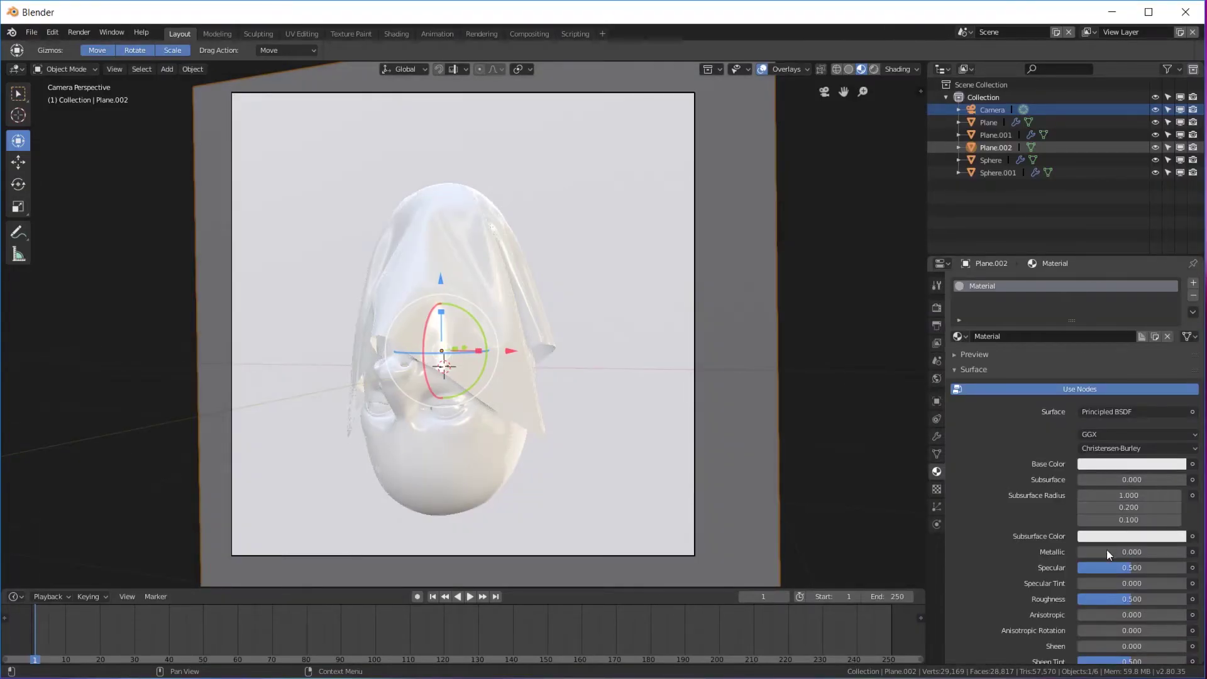
pyautogui.click(1109, 554)
pyautogui.write('1')
pyautogui.press('Return')
pyautogui.click(1155, 466)
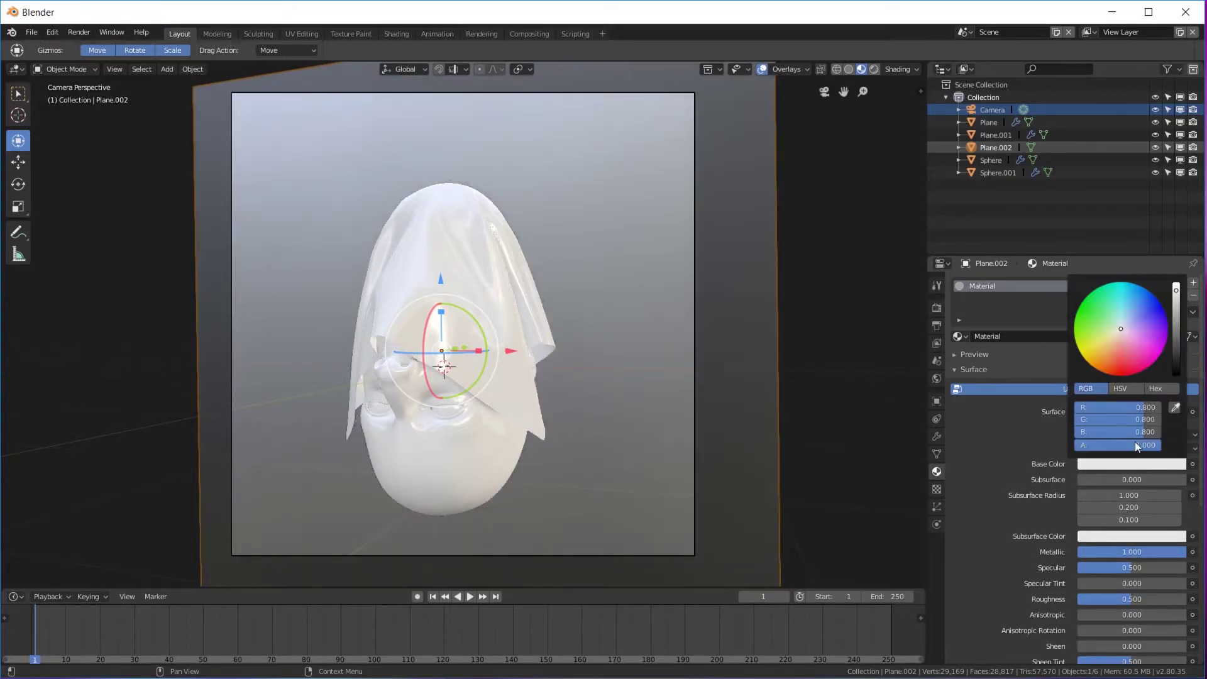
pyautogui.click(1154, 388)
pyautogui.click(1127, 408)
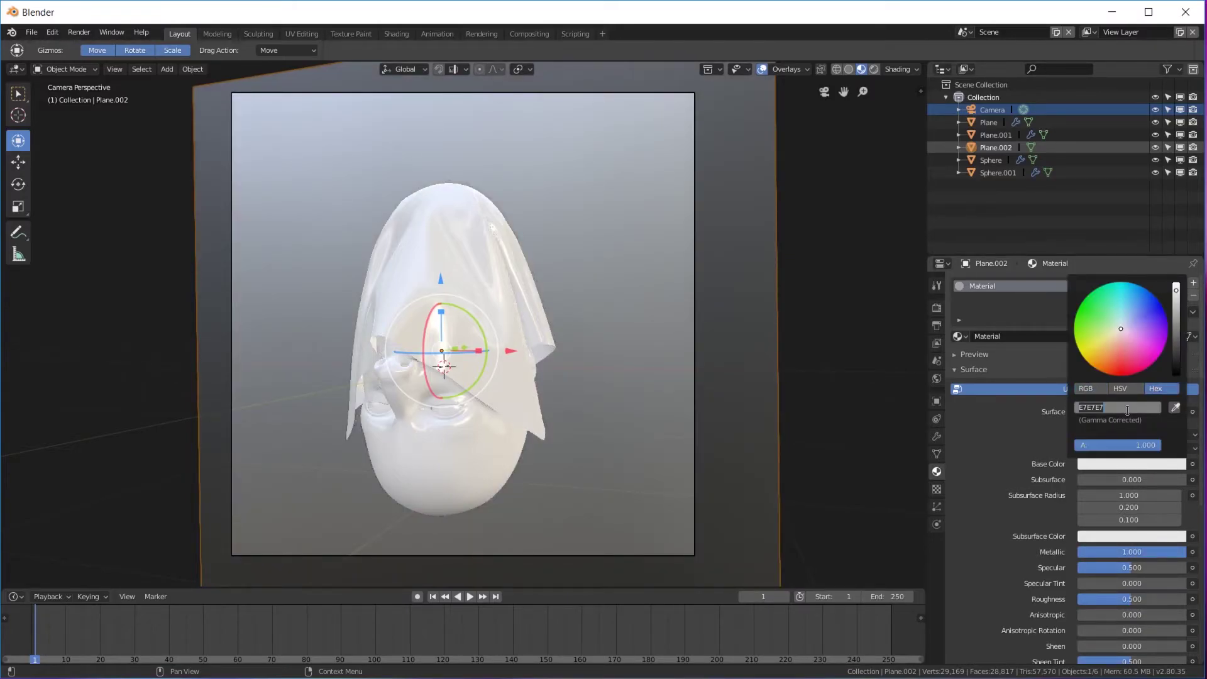
pyautogui.hotkey('ctrl', 'v')
pyautogui.press('Return')
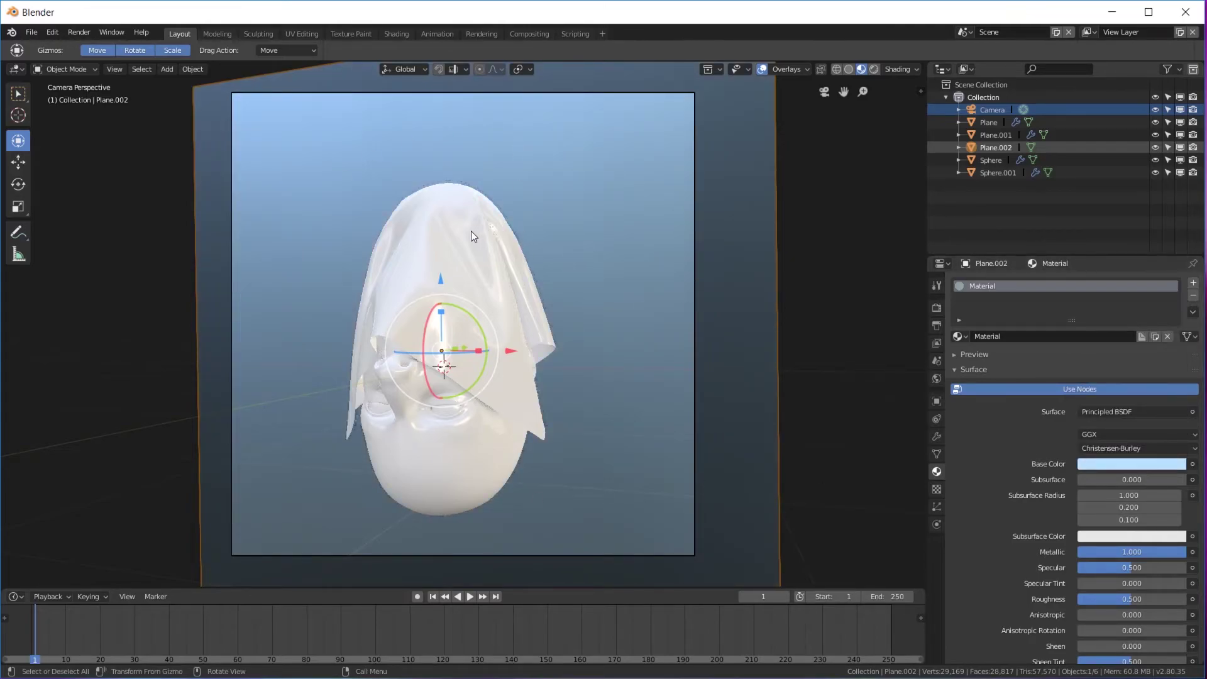
# Select the cloth, then select pink #ffb3ba on the palette page.
pyautogui.click(470, 231)
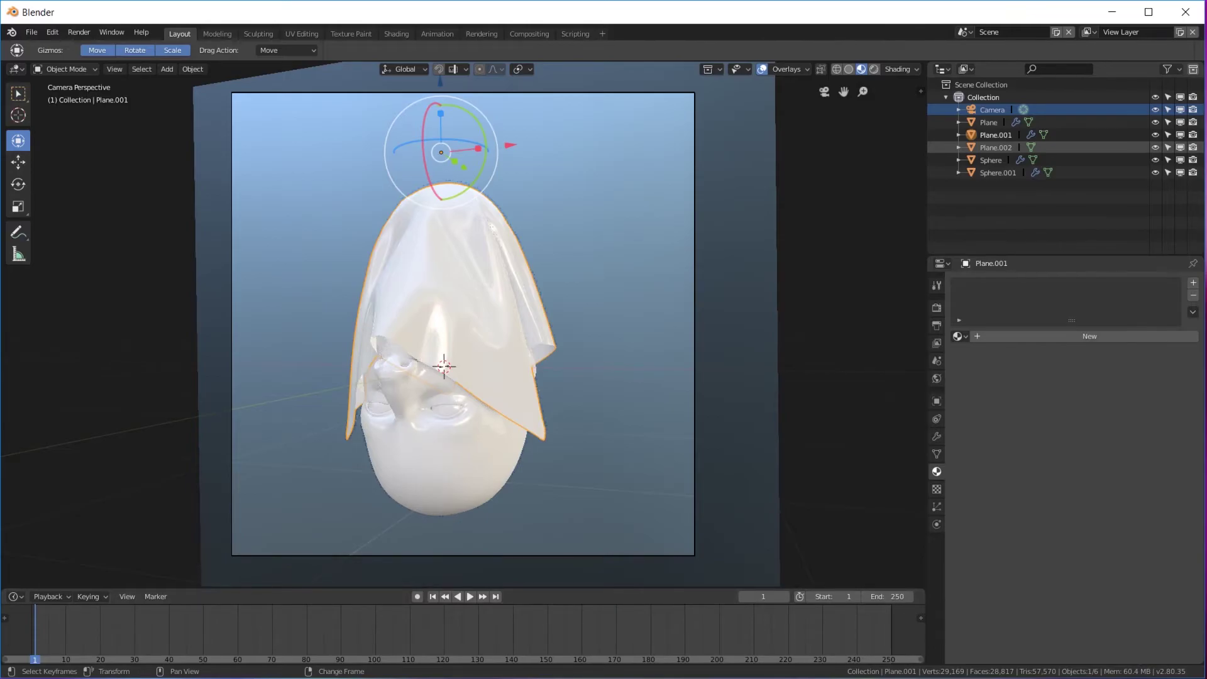
pyautogui.hotkey('alt', 'Tab')
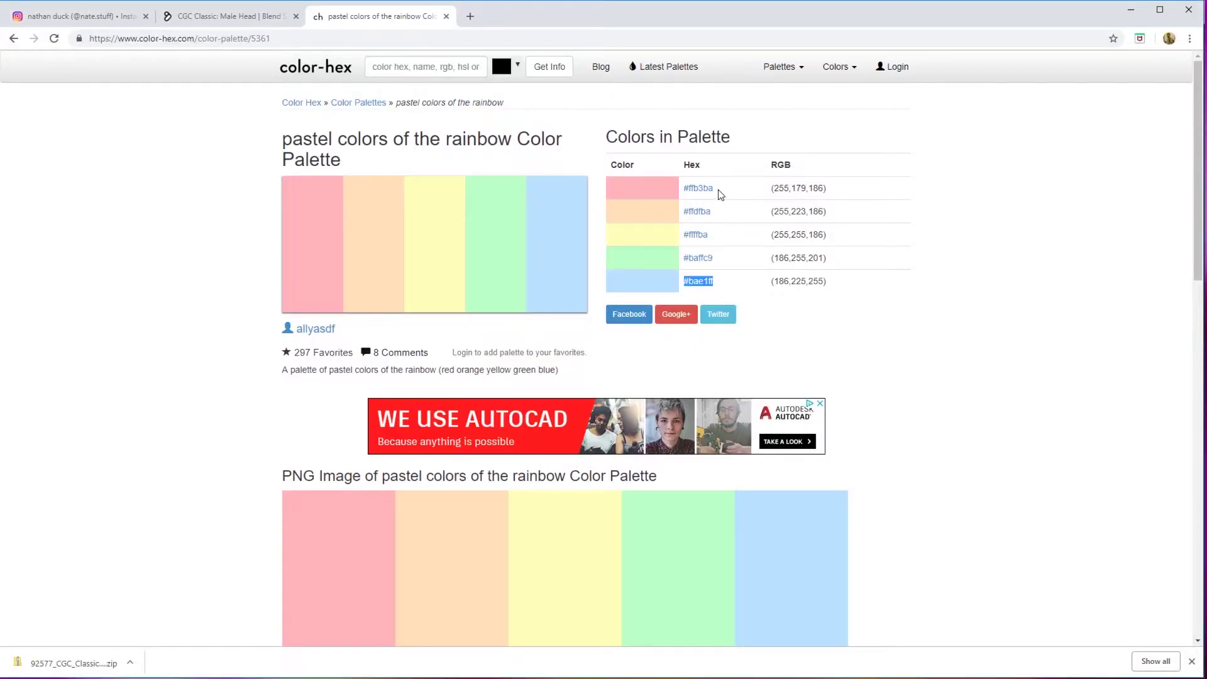
pyautogui.moveTo(717, 191); pyautogui.dragTo(683, 189)
# Create a new cloth material with Metallic 1 and pink base colour #FFB3BA.
pyautogui.hotkey('alt', 'Tab')
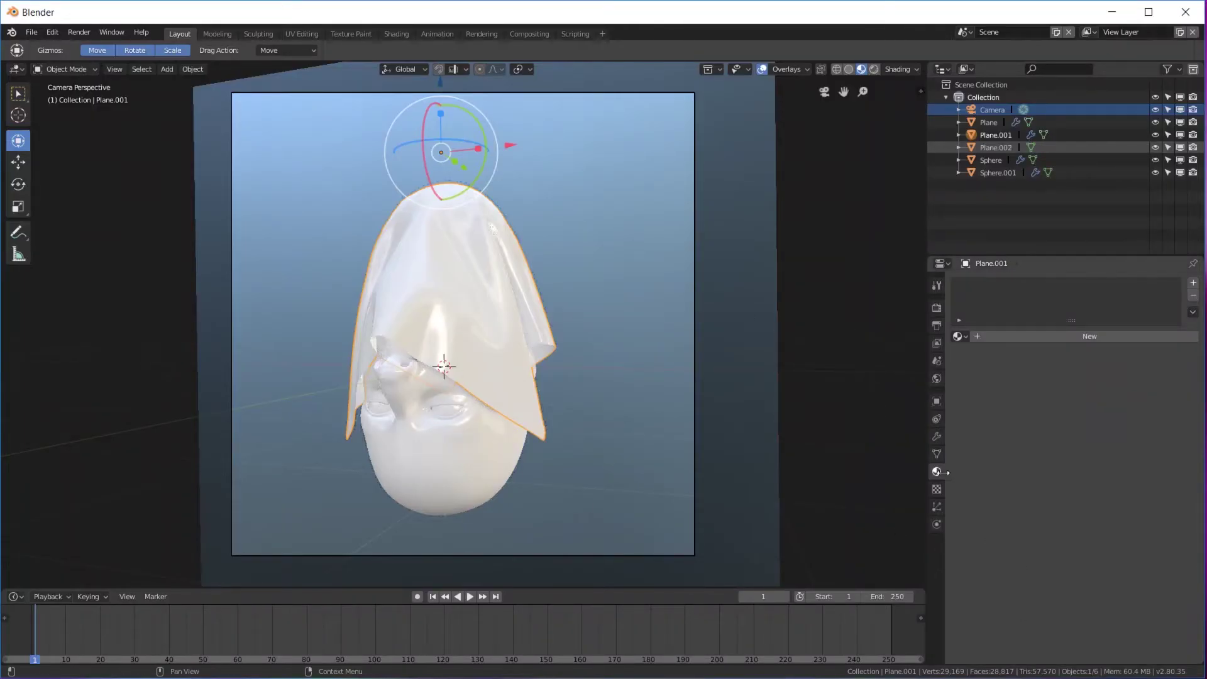
pyautogui.click(1038, 337)
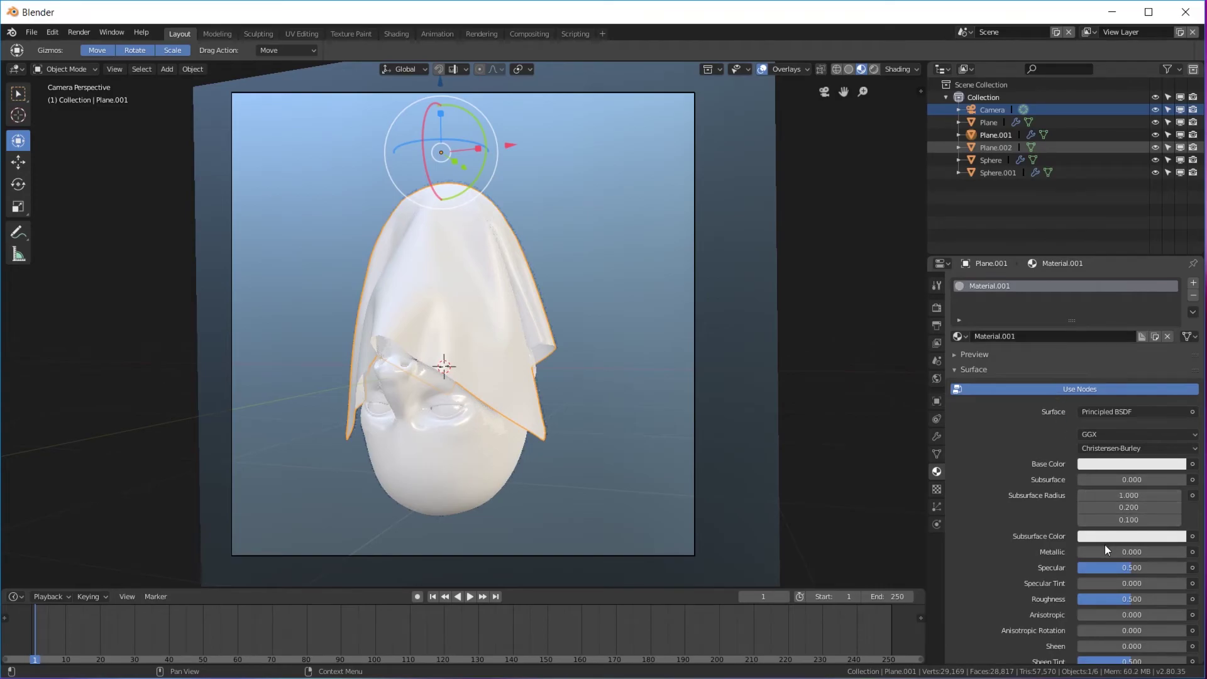
pyautogui.moveTo(1103, 551); pyautogui.dragTo(1185, 551)
pyautogui.click(1137, 465)
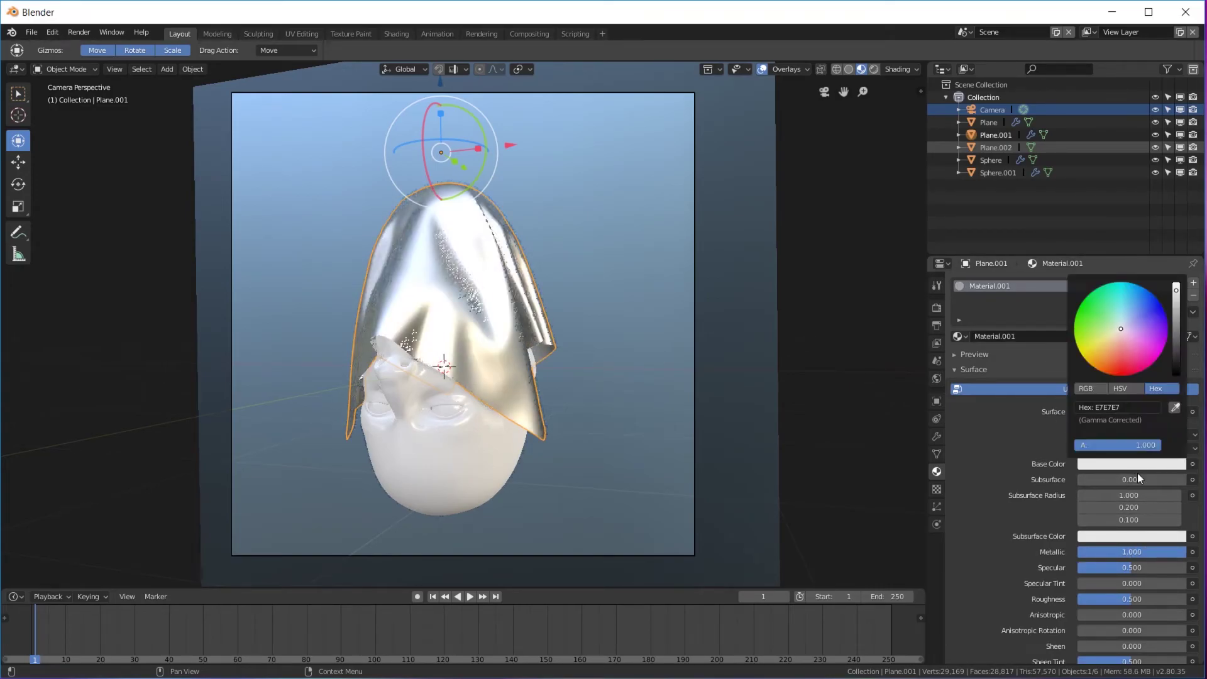
pyautogui.click(1136, 406)
pyautogui.write('FFB3BA')
pyautogui.press('Return')
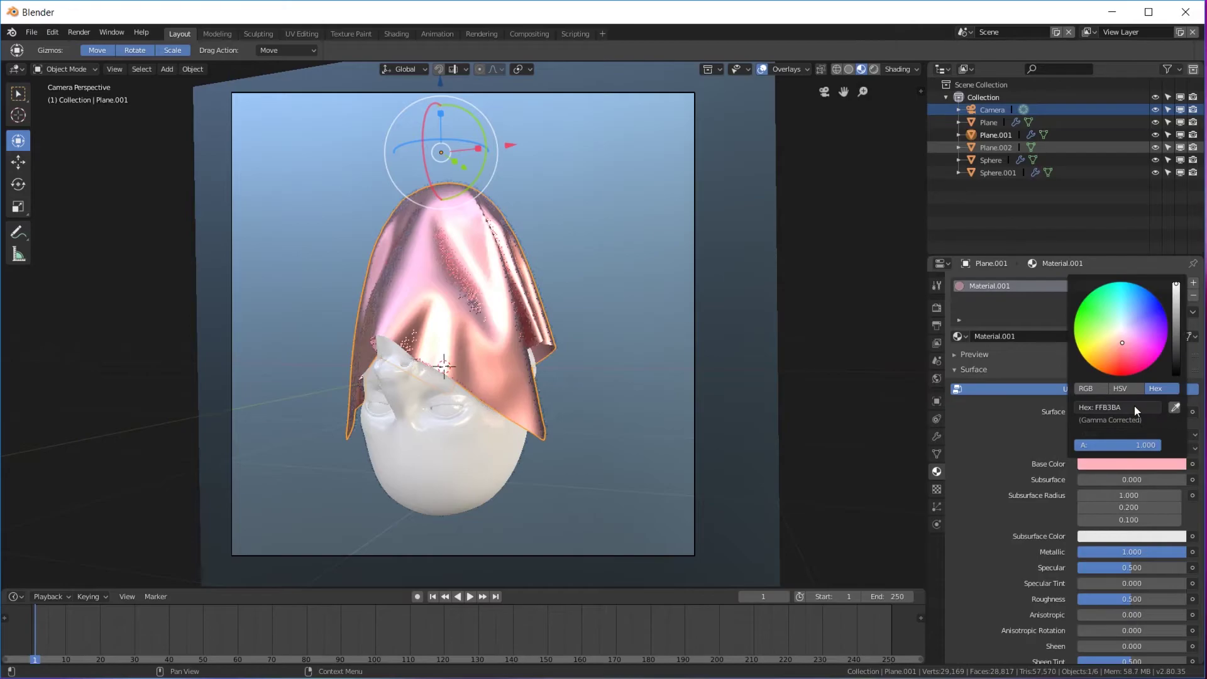
# Shift the camera slightly and bring up the World settings.
pyautogui.click(440, 455)
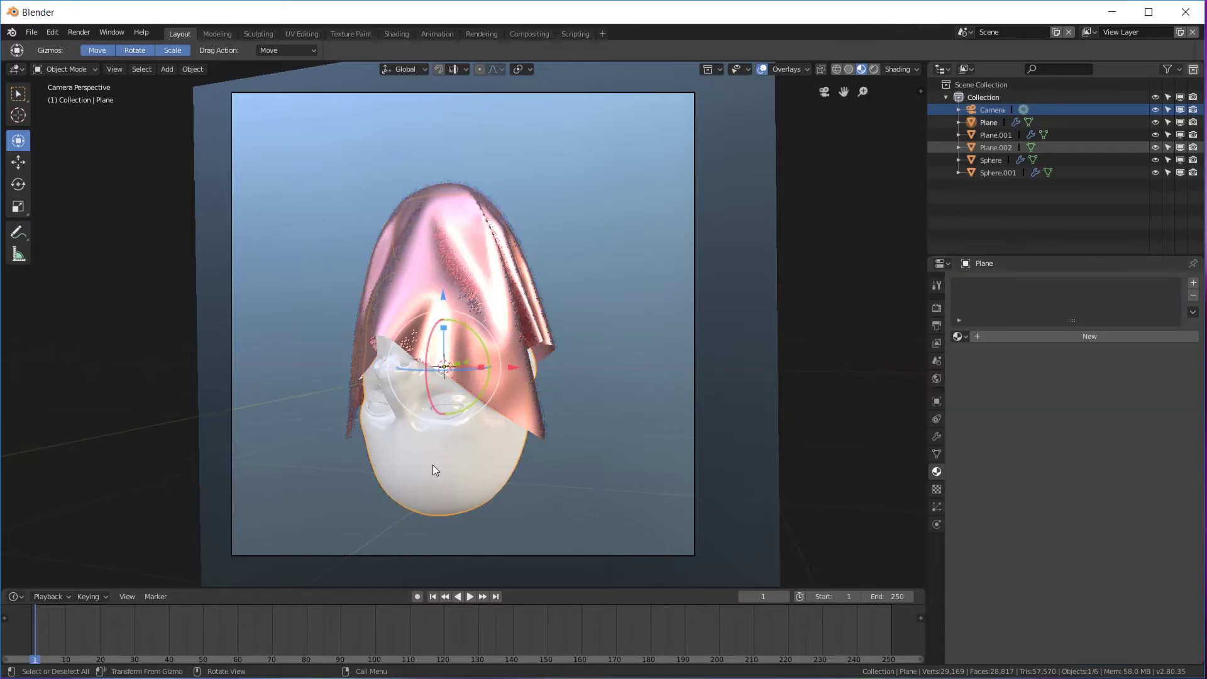
pyautogui.hotkey('ctrl', 'z')
pyautogui.click(937, 379)
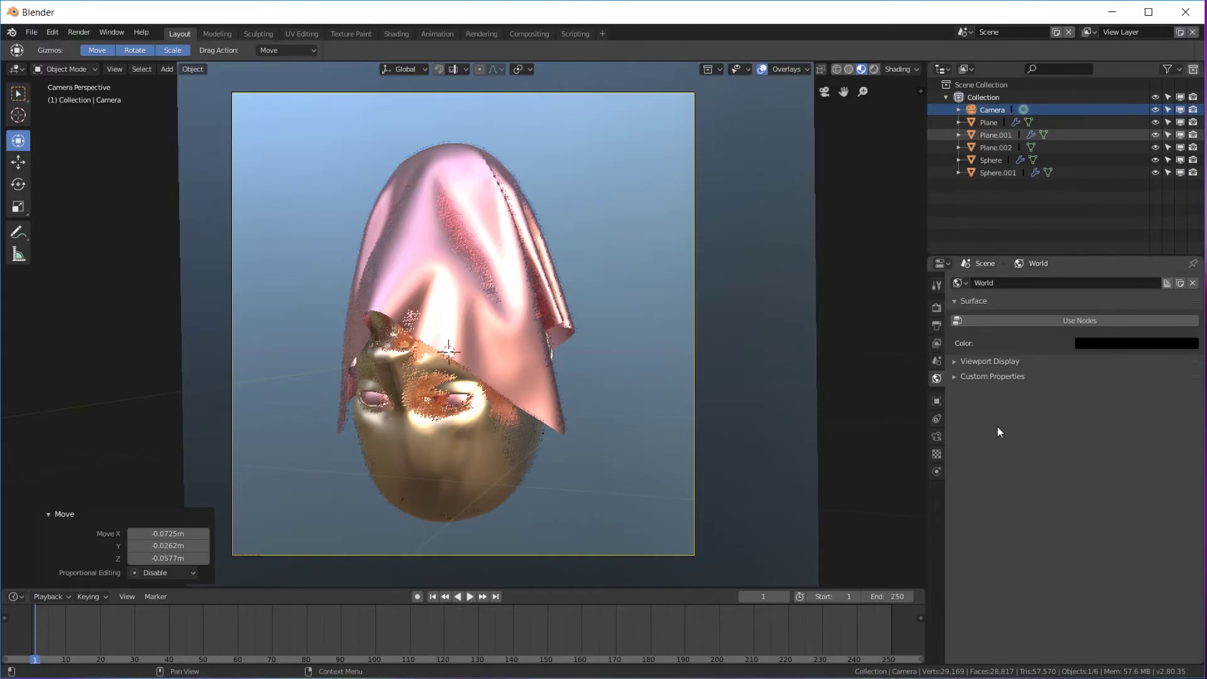
# Enable world nodes and light the background with an Environment Texture loading autoshop_01_4k.hdr.
pyautogui.click(936, 358)
pyautogui.click(937, 378)
pyautogui.click(1078, 321)
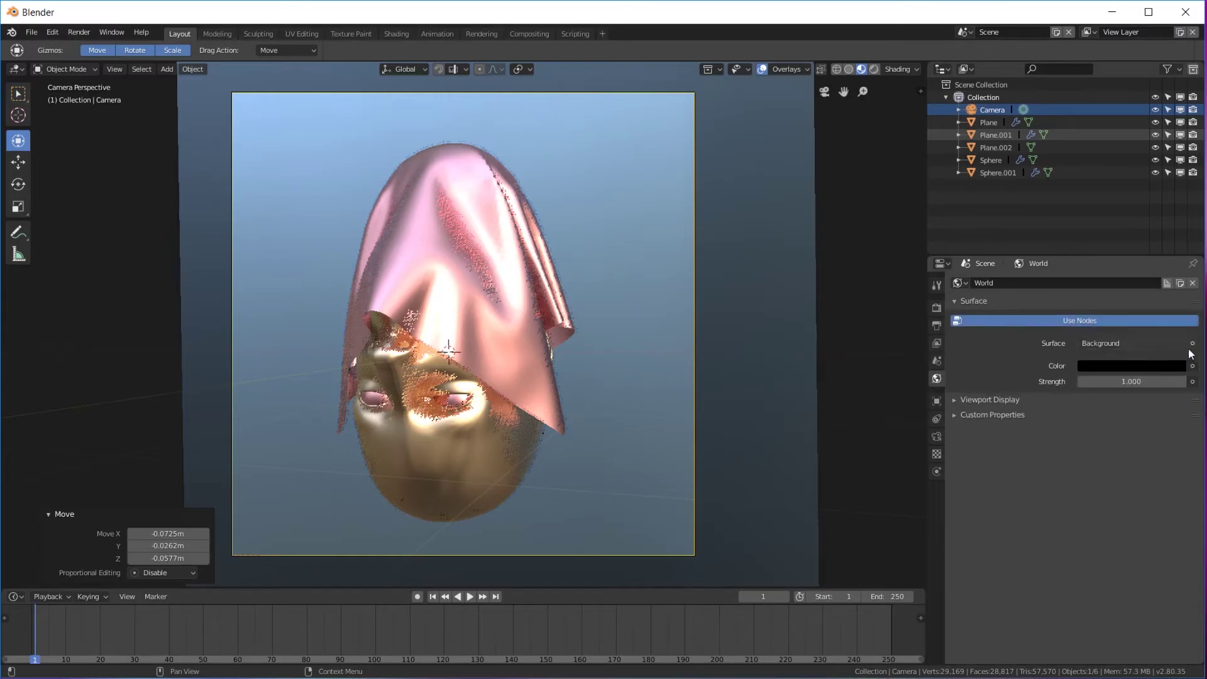
pyautogui.click(1193, 365)
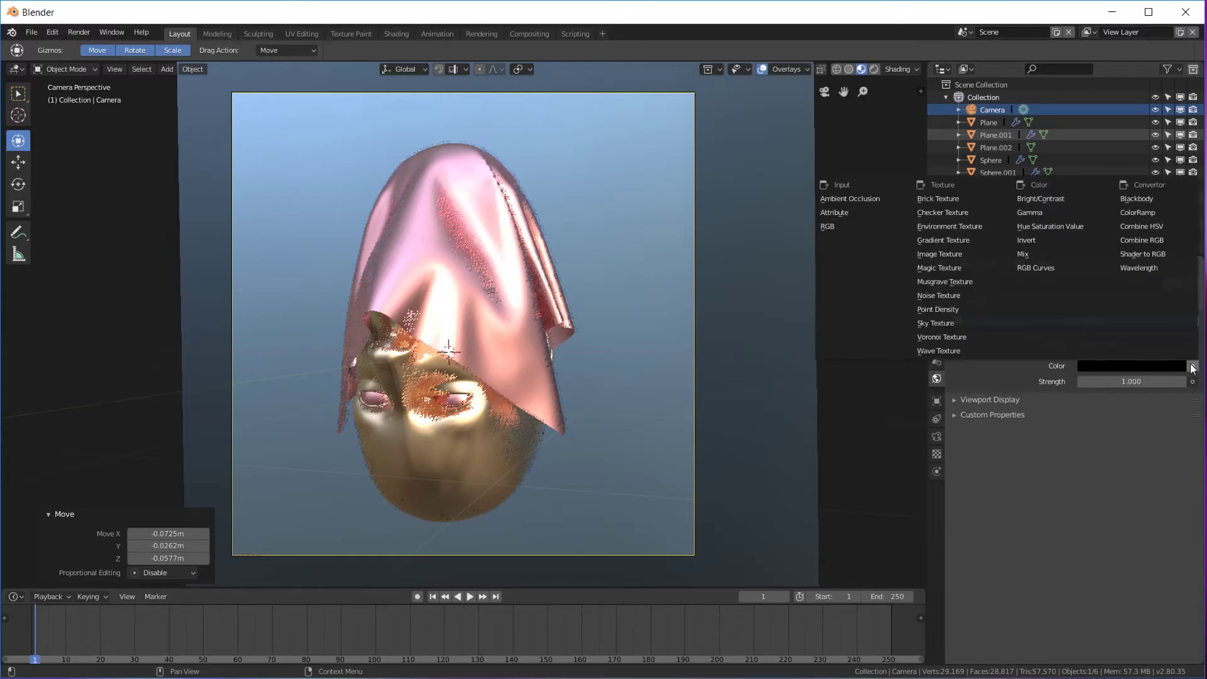
pyautogui.click(955, 227)
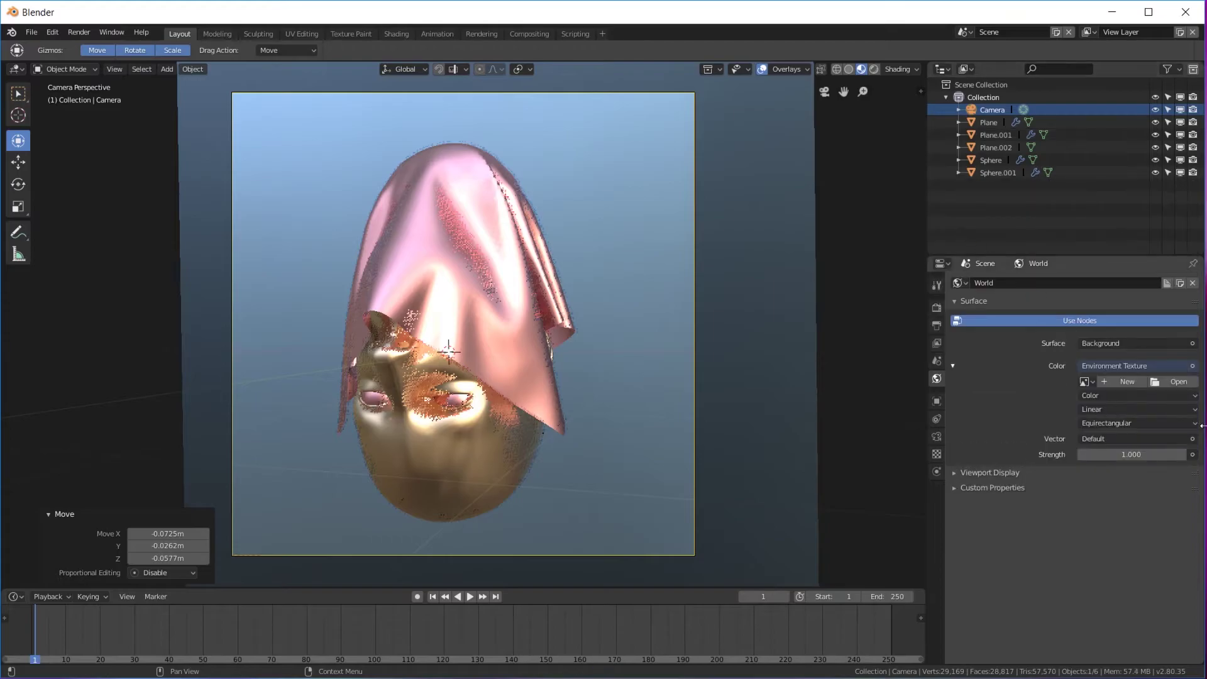
pyautogui.click(1177, 382)
pyautogui.press('Return')
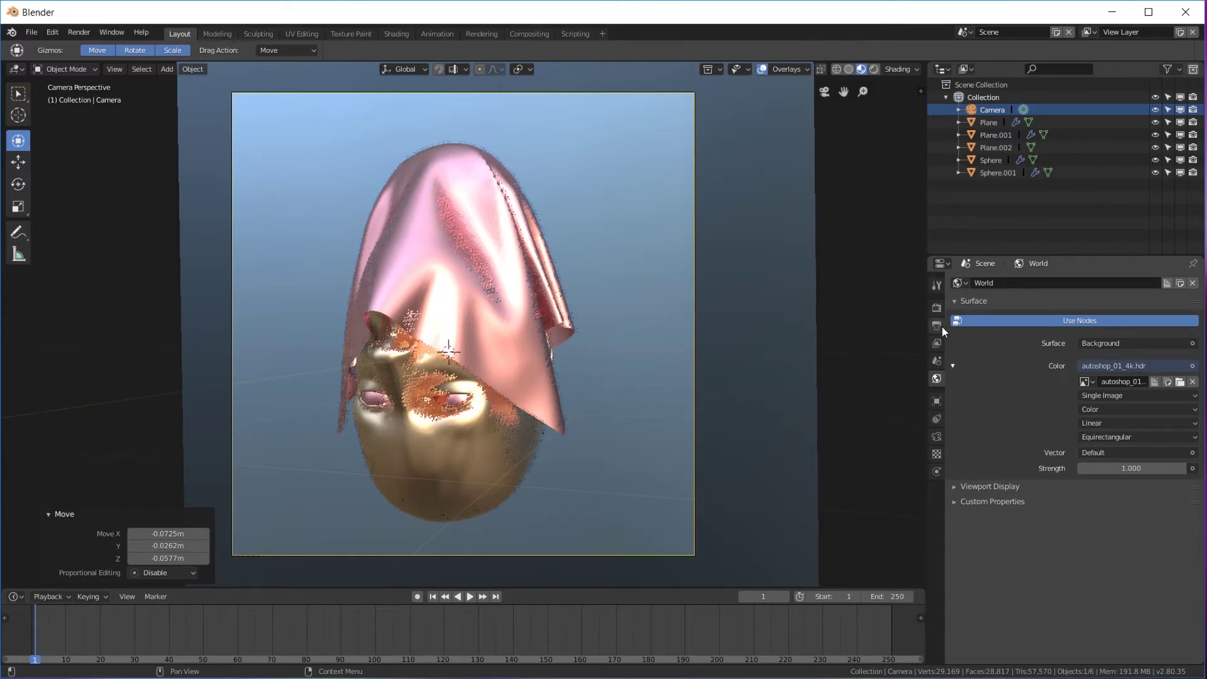
pyautogui.click(940, 326)
pyautogui.click(937, 308)
# Switch the render engine to Cycles and preview with rendered shading.
pyautogui.click(1153, 282)
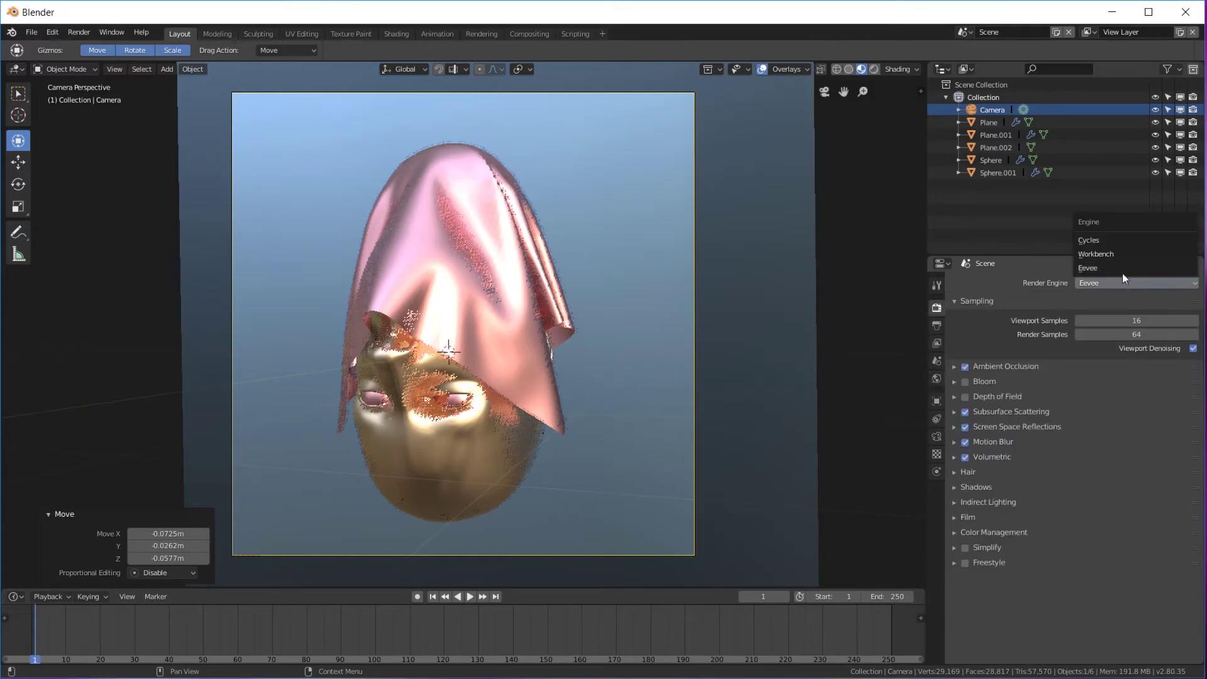
pyautogui.click(1100, 239)
pyautogui.press('z')
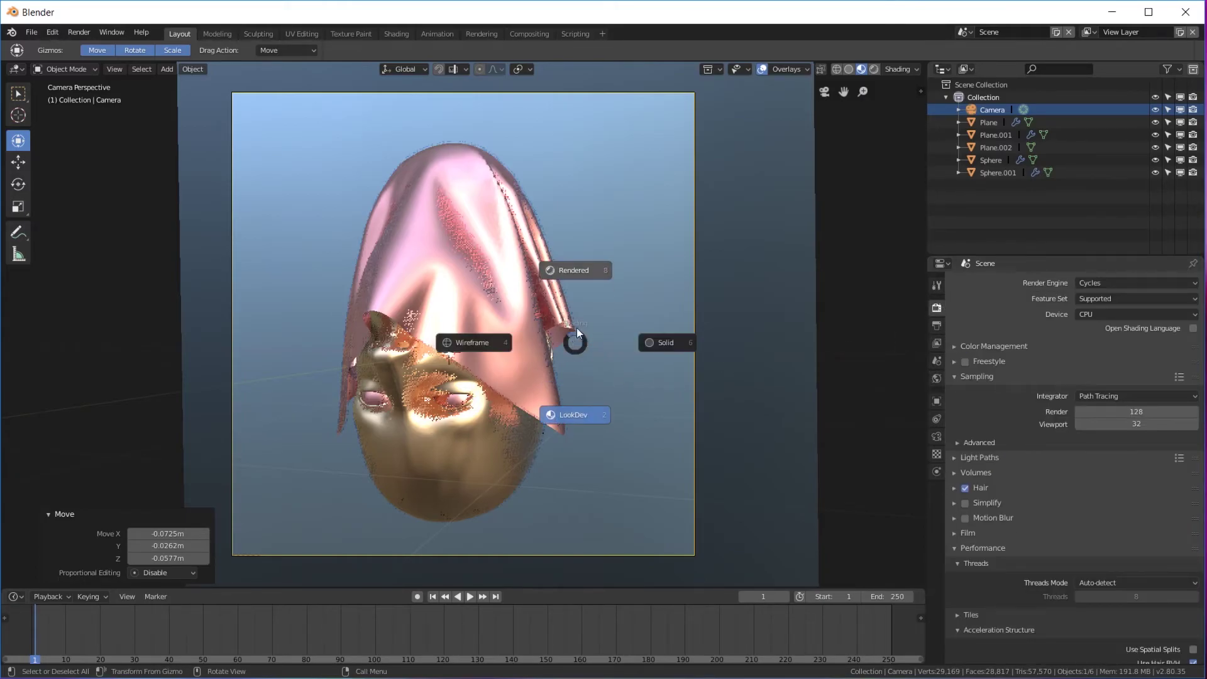
pyautogui.click(588, 270)
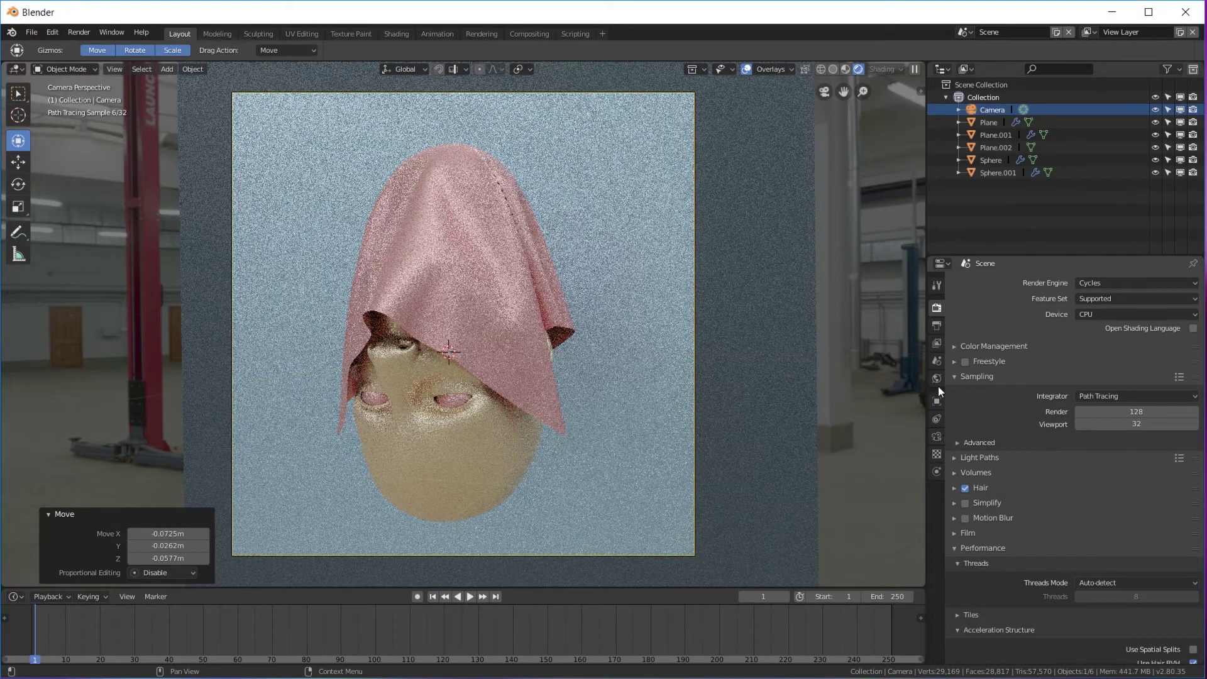
# Raise the HDRI world strength to 3.000, then return to solid shading.
pyautogui.click(937, 378)
pyautogui.moveTo(1140, 491); pyautogui.dragTo(1152, 490)
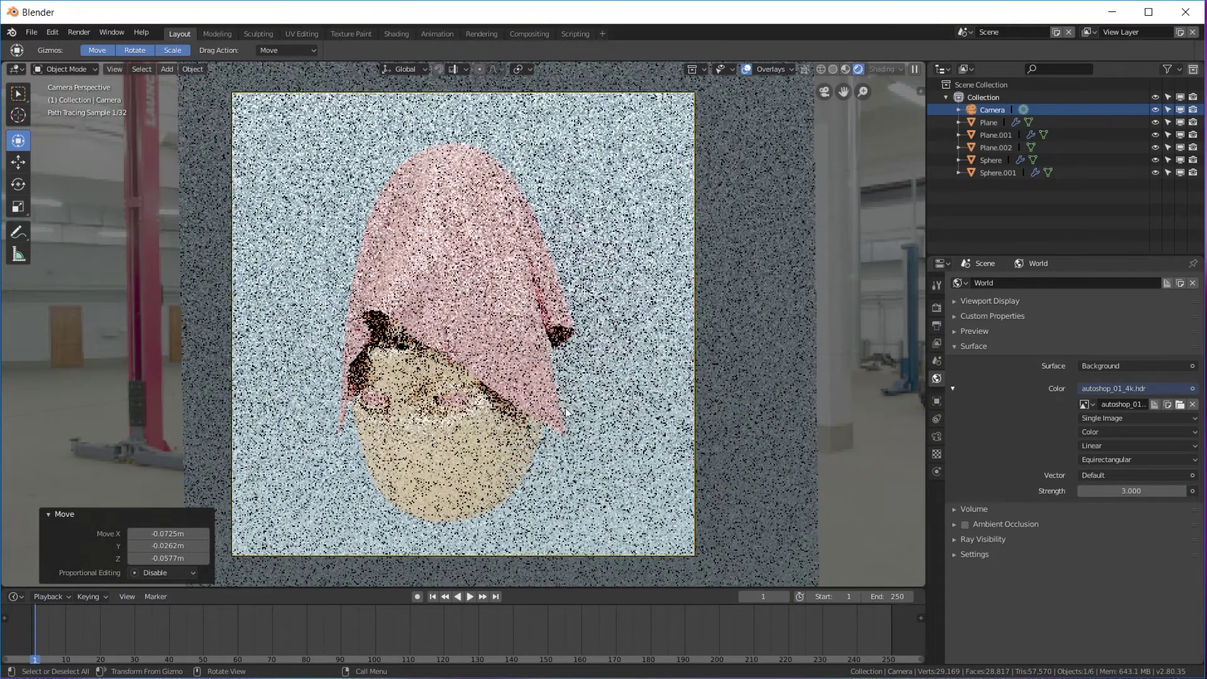
pyautogui.press('z')
pyautogui.click(970, 380)
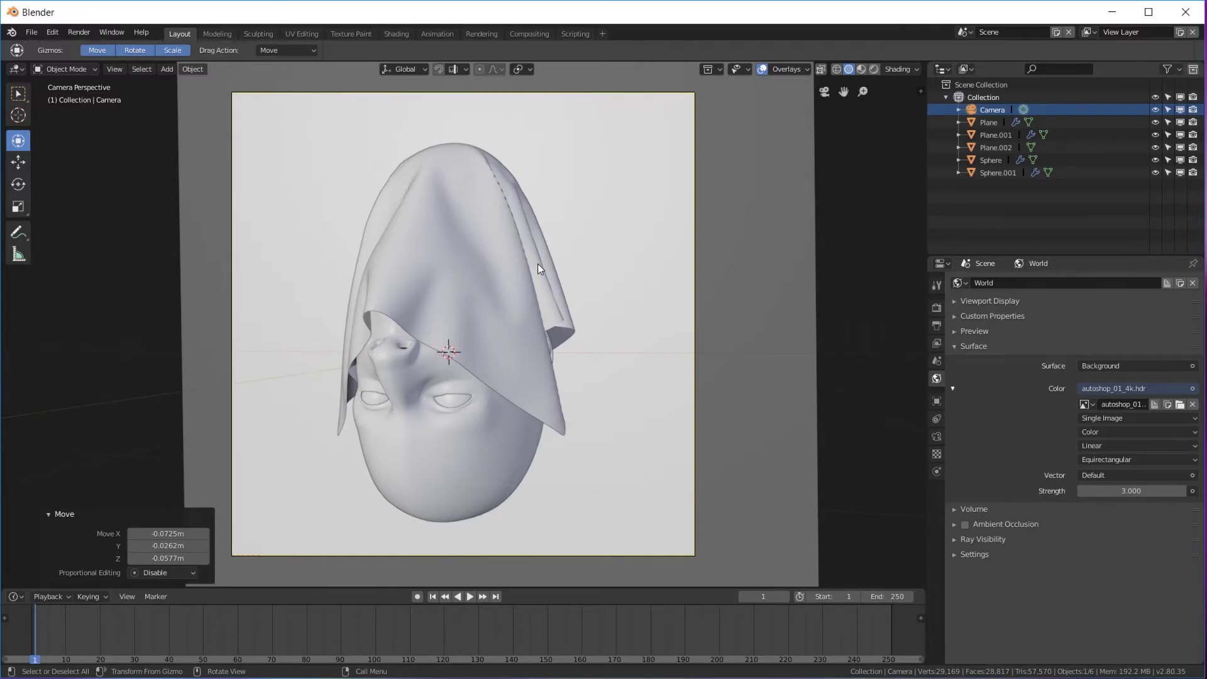
# Give the draped cloth Plane.001 Collision physics.
pyautogui.click(517, 264)
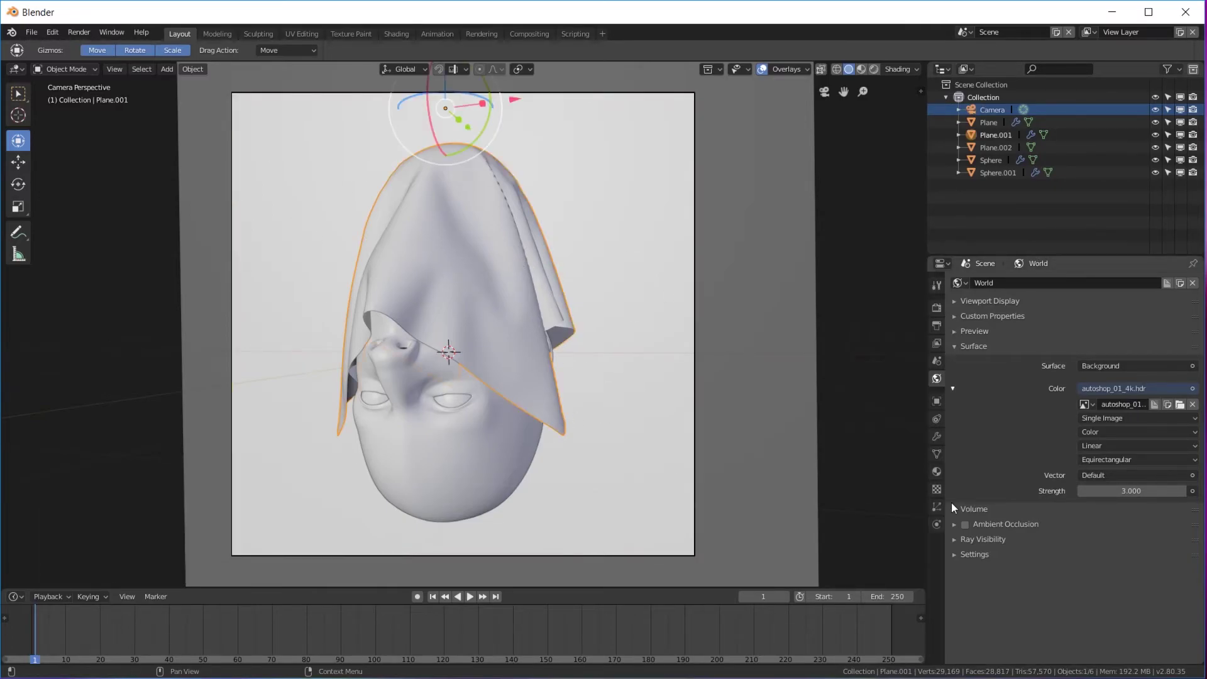
pyautogui.click(938, 520)
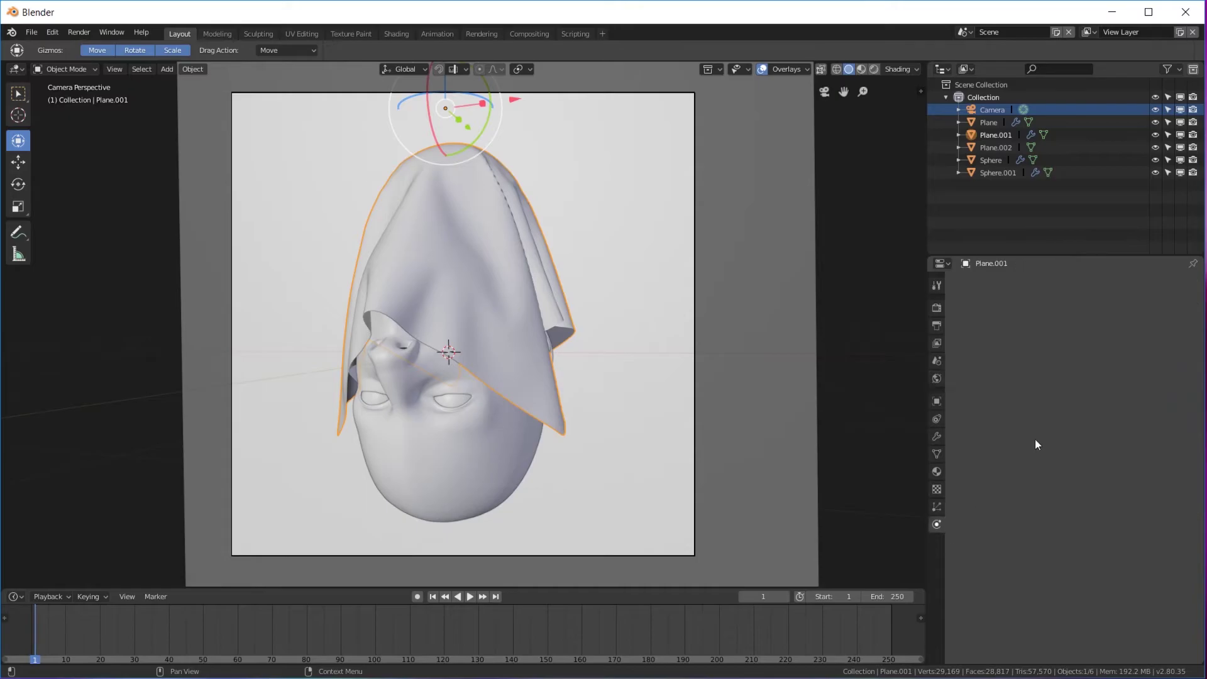
pyautogui.click(1017, 314)
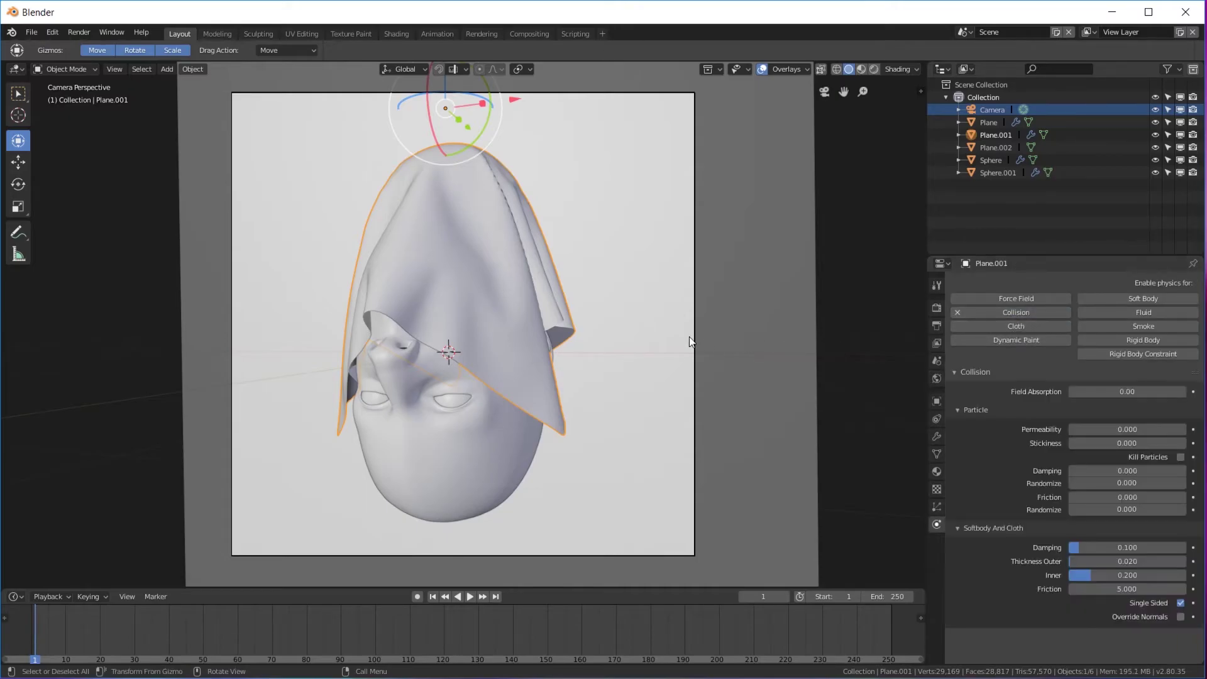
pyautogui.moveTo(675, 332); pyautogui.dragTo(606, 319, button='middle')
# Add a new plane, raise it 2.29 m above the head and scale it up.
pyautogui.hotkey('shift', 'a')
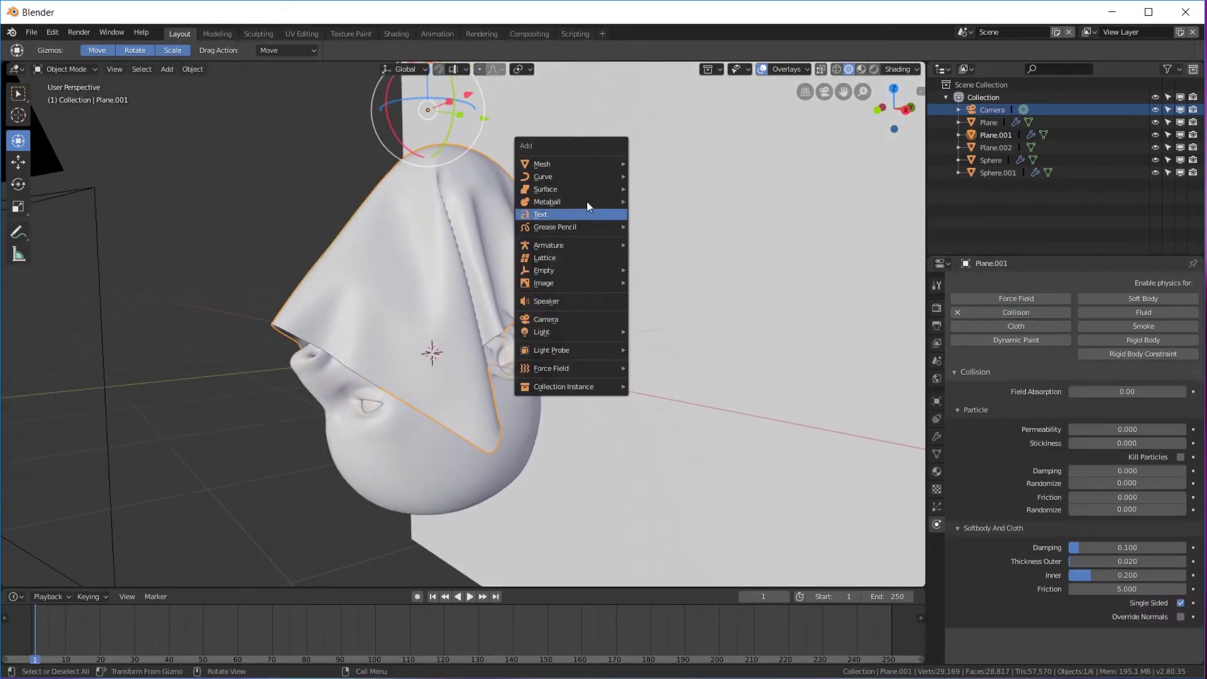
pyautogui.moveTo(543, 165)
pyautogui.click(656, 163)
pyautogui.moveTo(629, 208); pyautogui.dragTo(444, 281, button='middle')
pyautogui.moveTo(444, 281); pyautogui.dragTo(485, 153)
pyautogui.press('s')
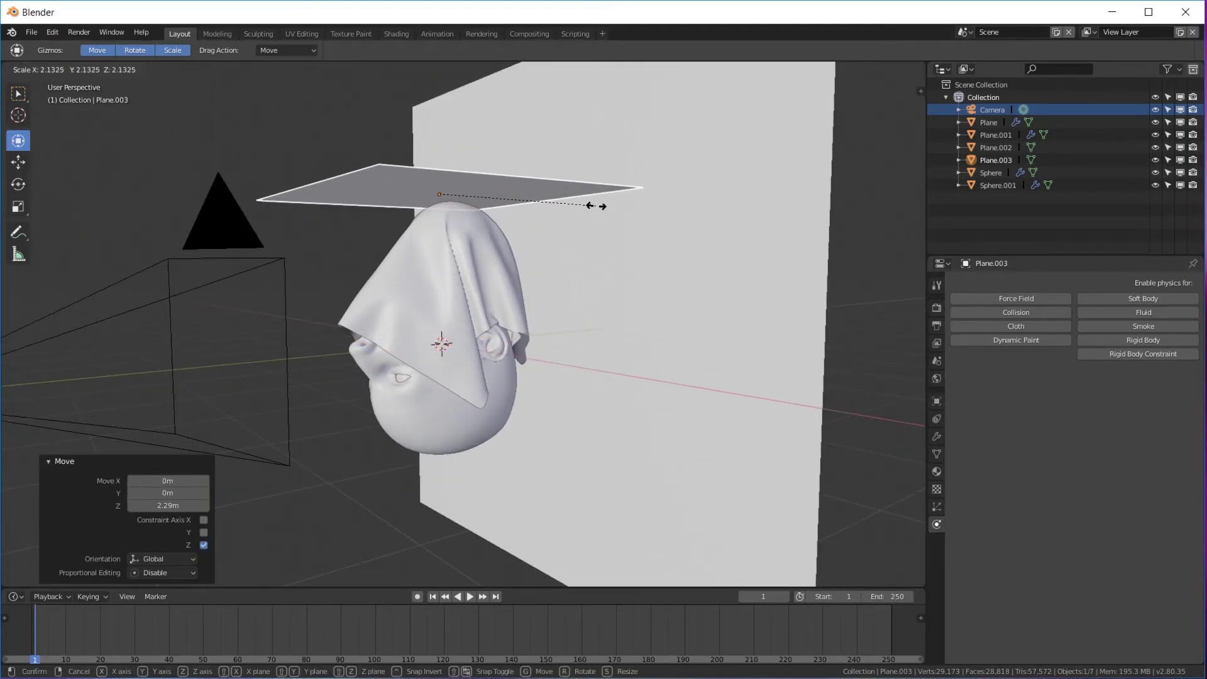
pyautogui.click(554, 218)
# Subdivide the new plane's mesh with 10 cuts, then return to the camera view.
pyautogui.press('Tab')
pyautogui.moveTo(553, 217); pyautogui.dragTo(558, 259, button='middle')
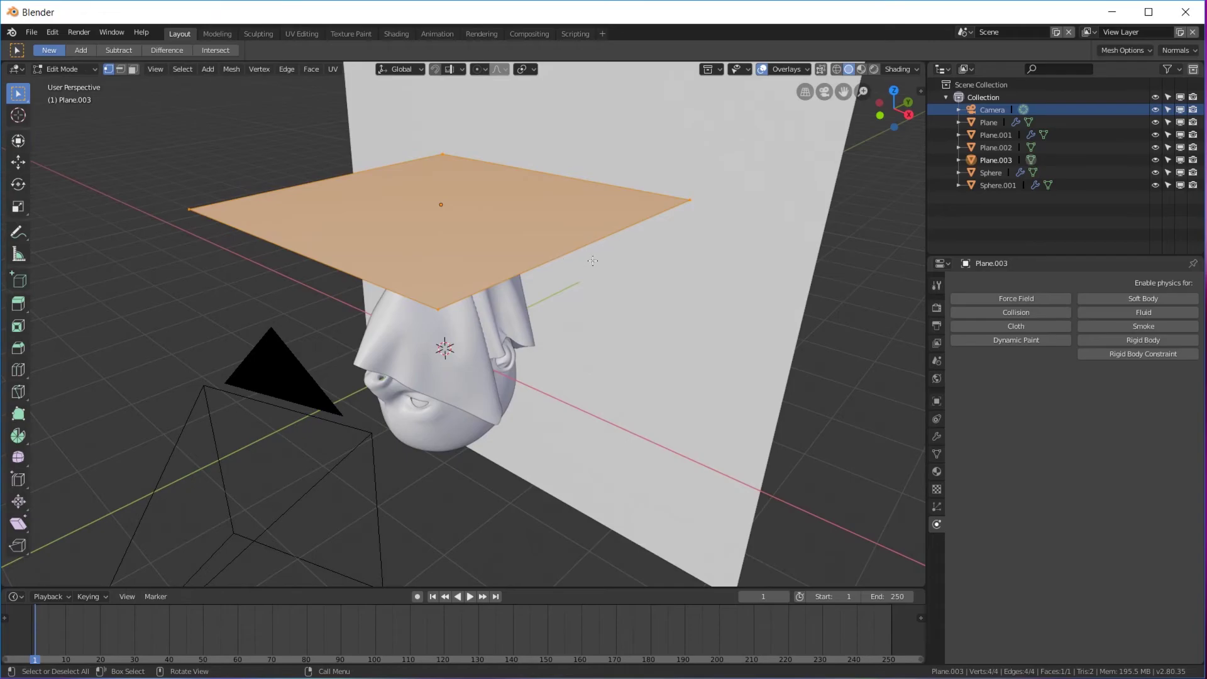
pyautogui.rightClick(592, 260)
pyautogui.click(592, 260)
pyautogui.click(160, 490)
pyautogui.write('10')
pyautogui.press('Return')
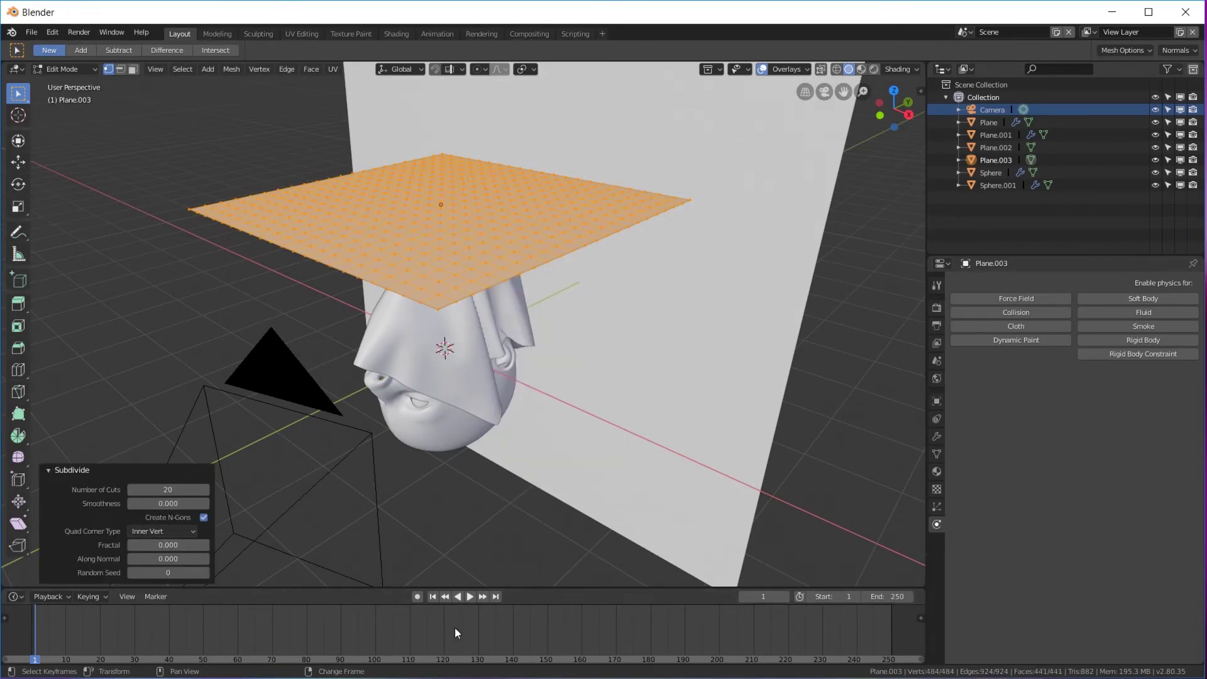
pyautogui.press('Tab')
pyautogui.moveTo(514, 368); pyautogui.dragTo(522, 323, button='middle')
pyautogui.press('KP_0')
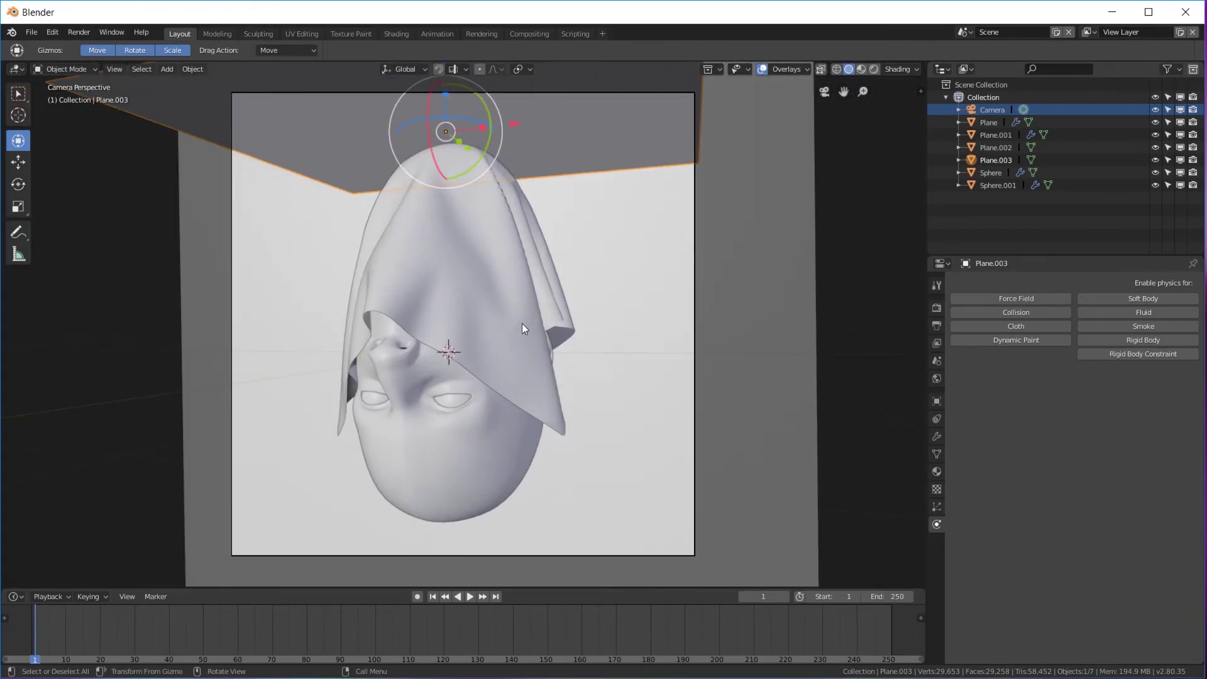
# Make Plane.003 a cloth simulation and play it so it drapes over the head.
pyautogui.click(1016, 326)
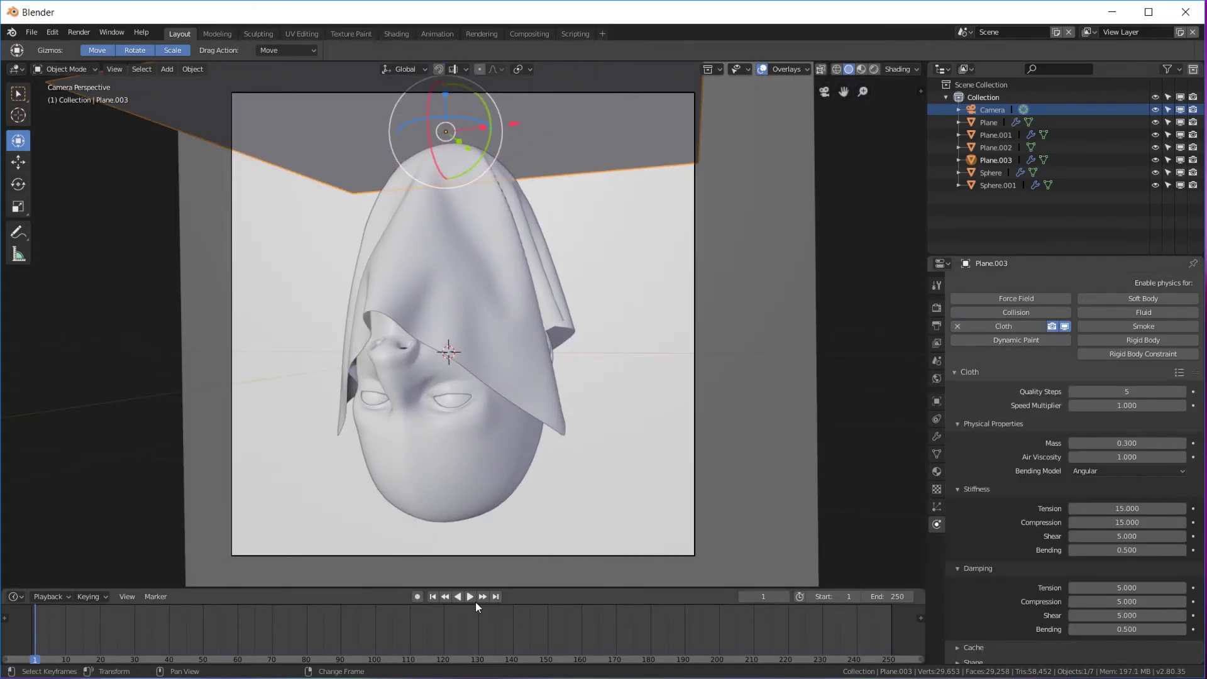
pyautogui.click(470, 596)
pyautogui.scroll(-2, 710, 547)
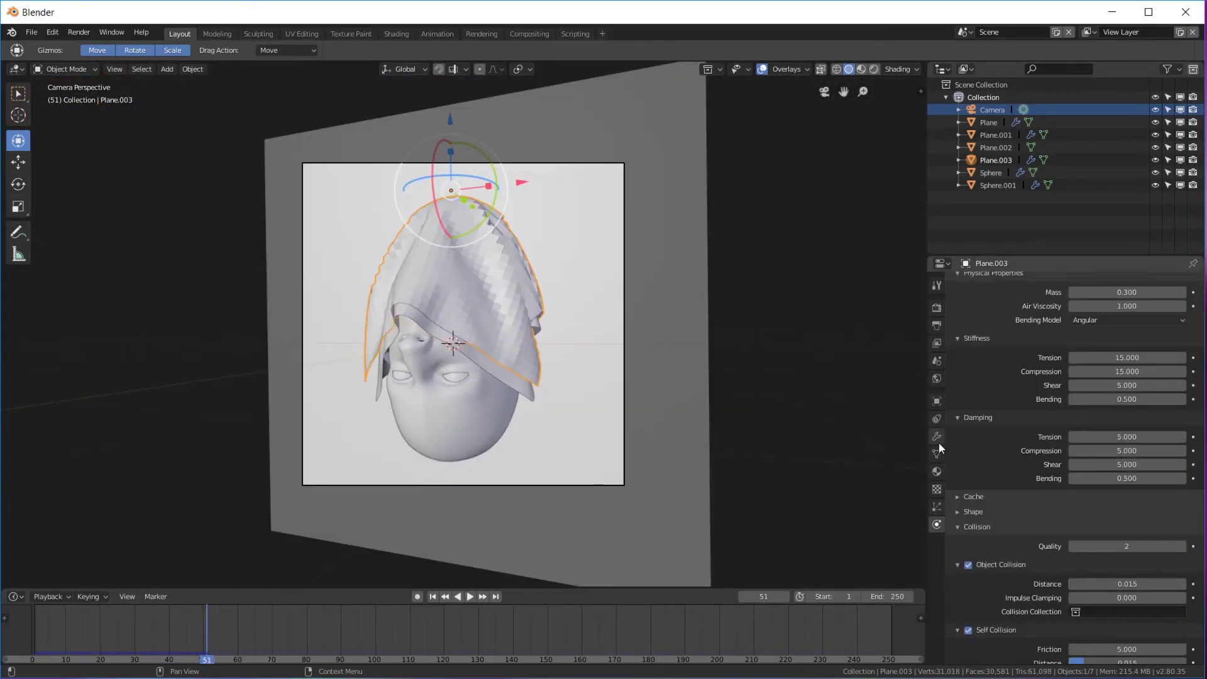
# Add a Subdivision Surface modifier to the cloth and shade it smooth.
pyautogui.click(937, 437)
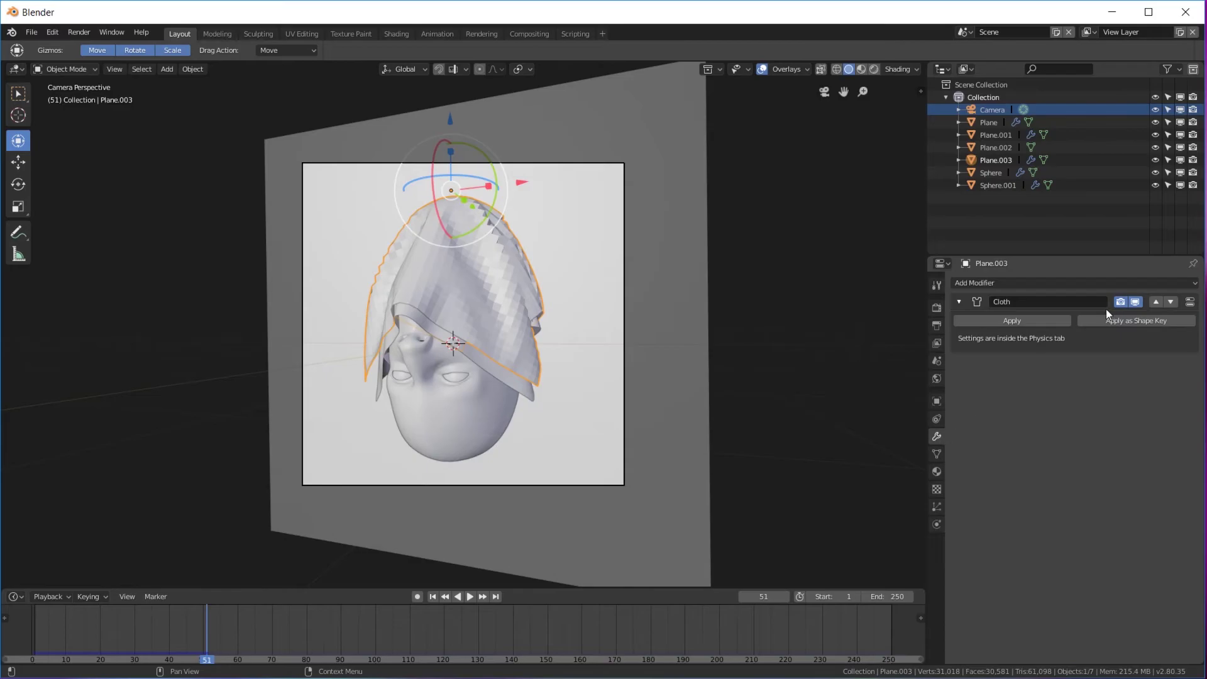
pyautogui.click(1020, 282)
pyautogui.click(983, 490)
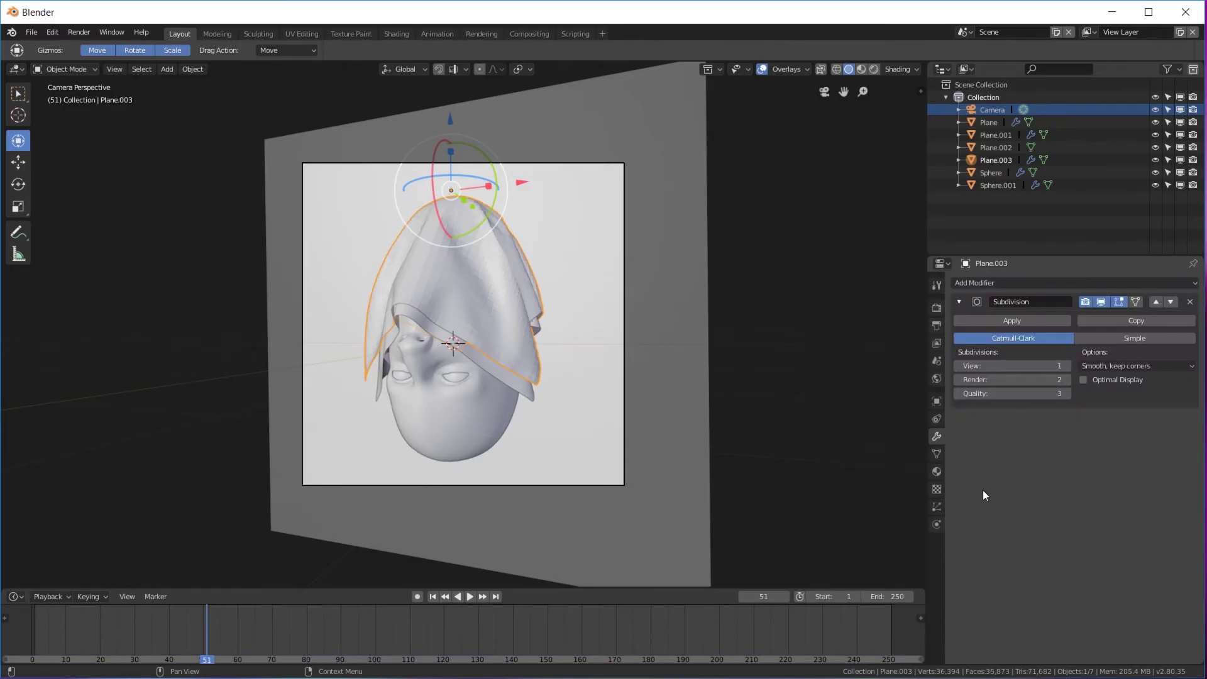
pyautogui.rightClick(798, 383)
pyautogui.click(799, 384)
# Give the cloth a new clear material with Roughness 0 and Transmission 1.
pyautogui.click(936, 471)
pyautogui.click(1041, 323)
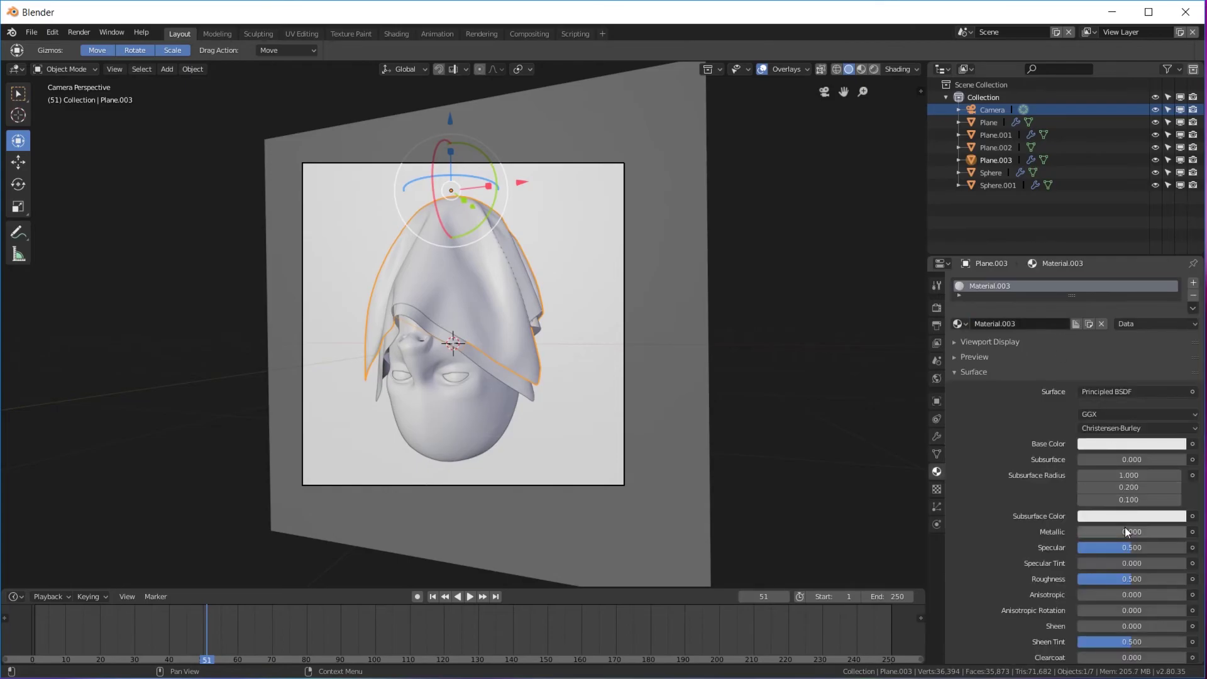
pyautogui.scroll(-5, 1125, 527)
pyautogui.moveTo(1125, 428); pyautogui.dragTo(1079, 429)
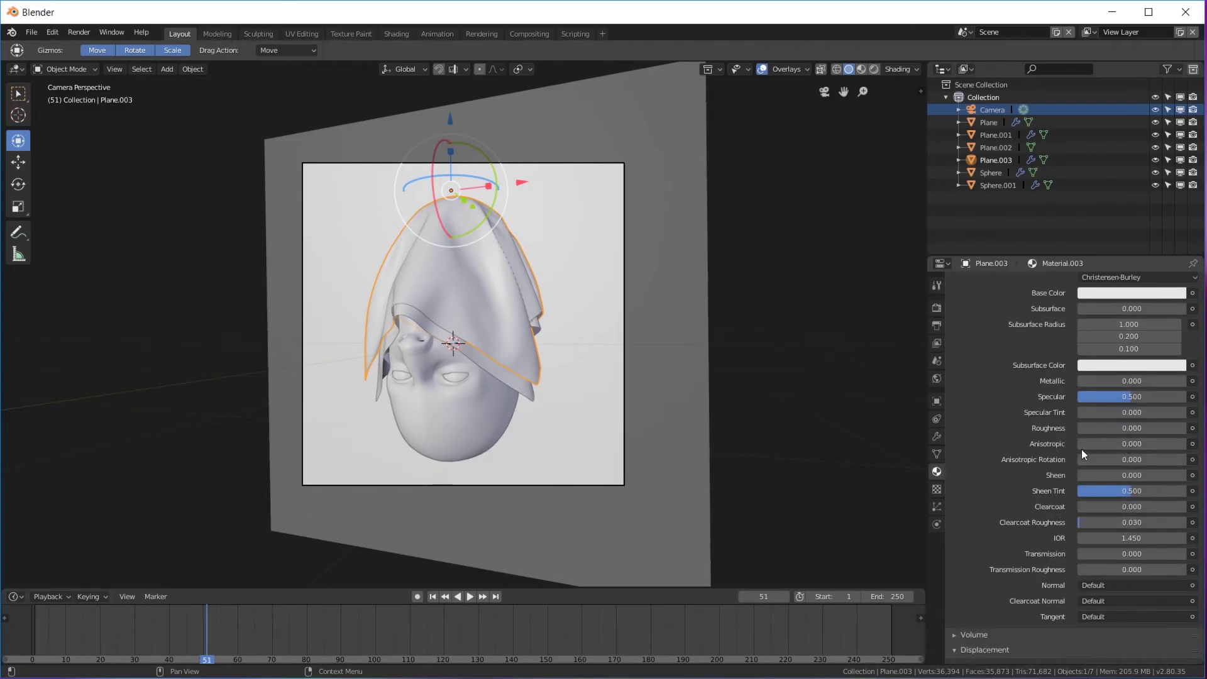
pyautogui.moveTo(1103, 553); pyautogui.dragTo(1187, 553)
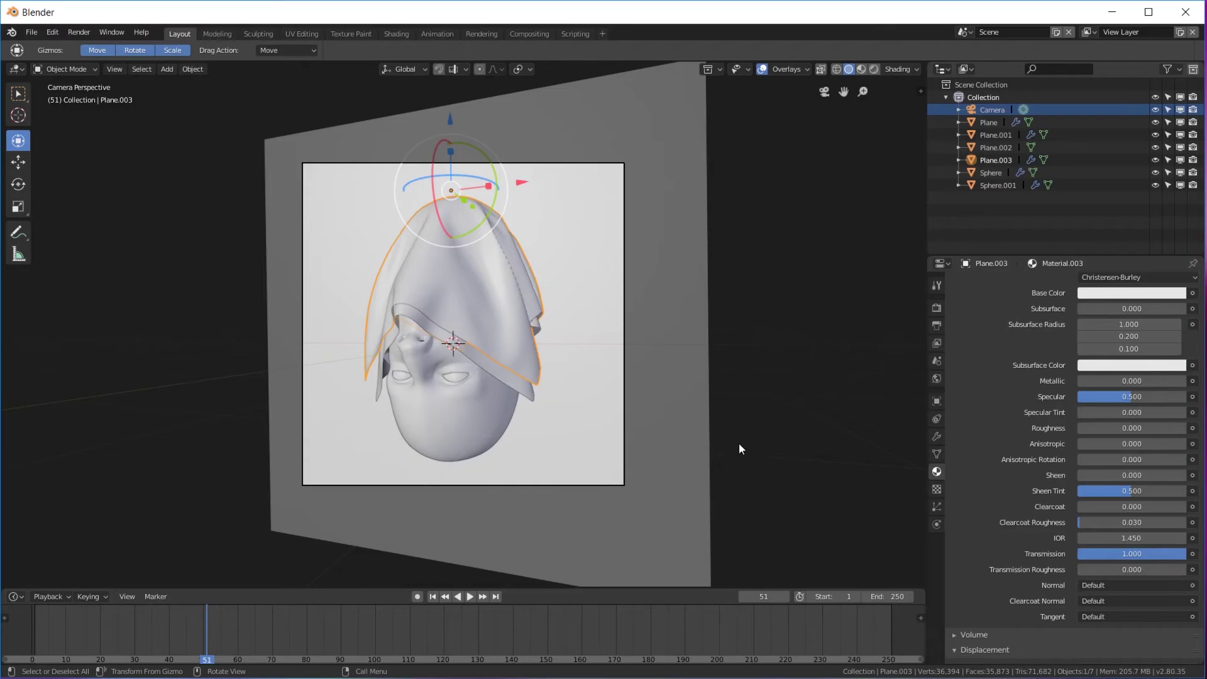
pyautogui.scroll(3, 534, 334)
# Switch the viewport to Rendered shading and select the Camera to show its lens settings.
pyautogui.press('z')
pyautogui.click(571, 262)
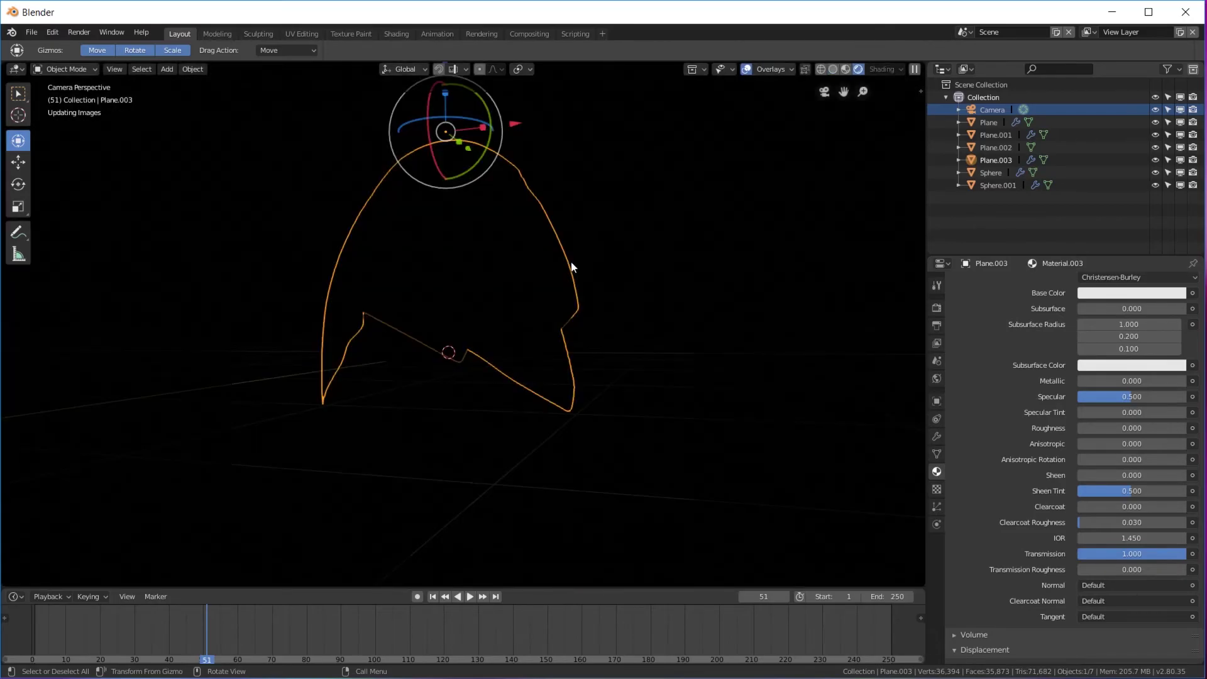
pyautogui.click(981, 110)
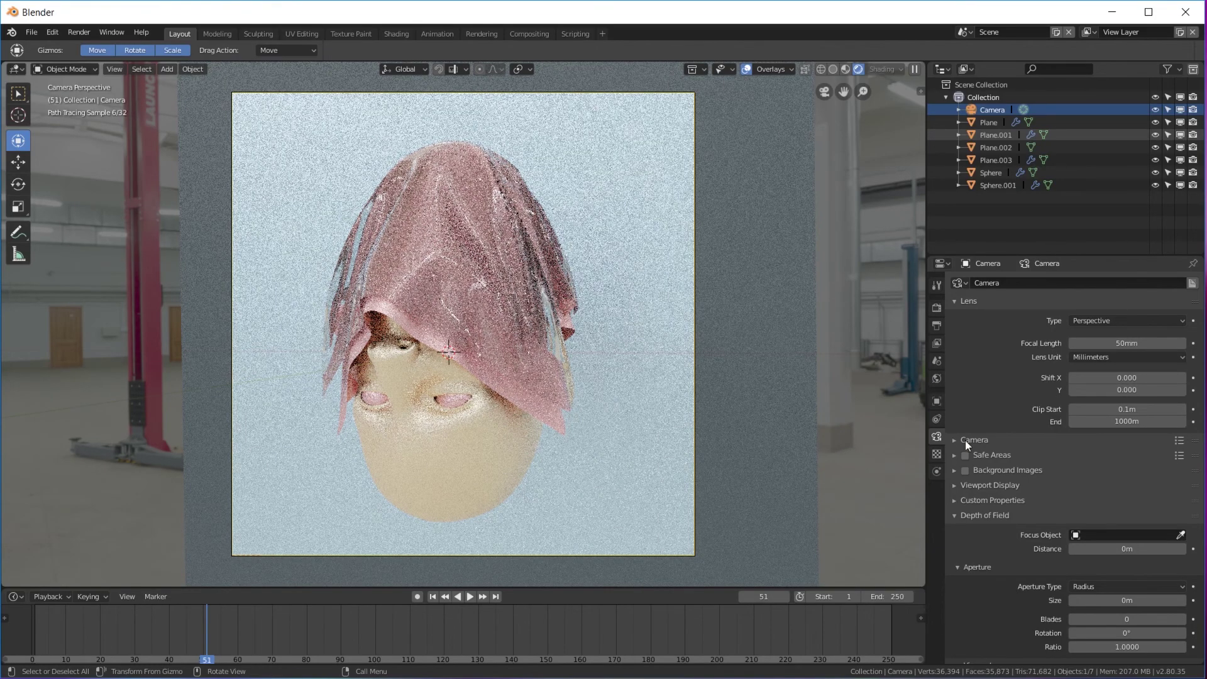
# Set the Cycles render samples to 300.
pyautogui.click(936, 309)
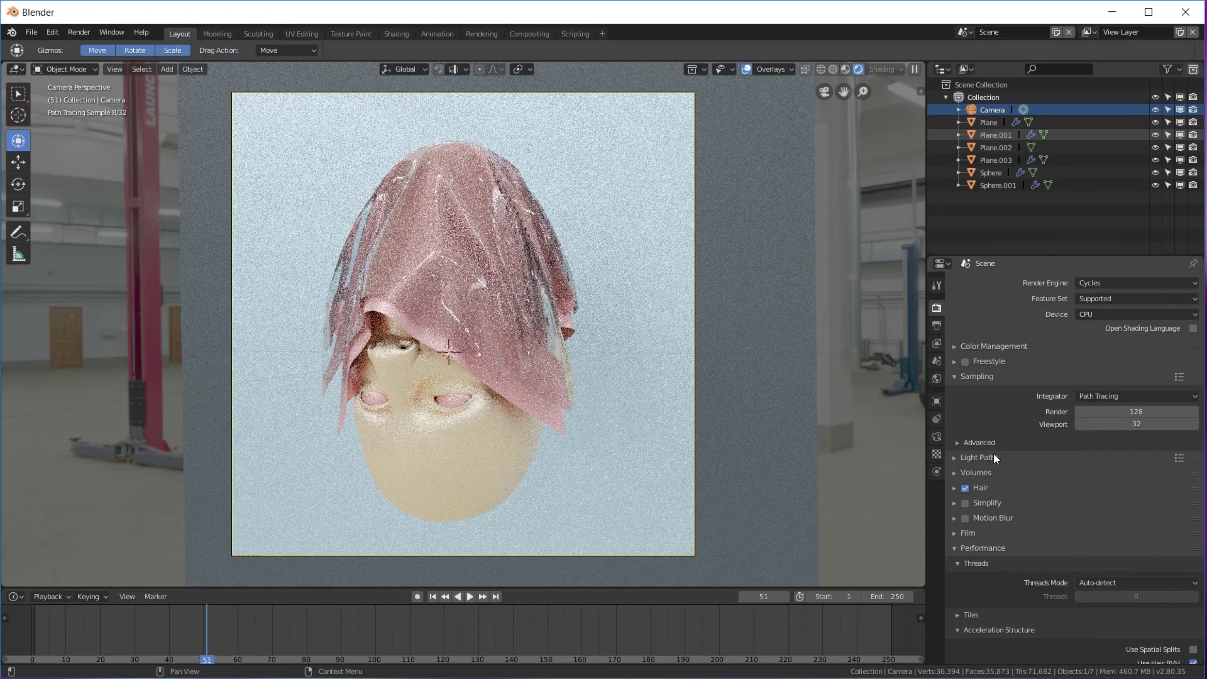
pyautogui.click(1107, 410)
pyautogui.write('300')
pyautogui.press('Return')
pyautogui.scroll(-4, 993, 575)
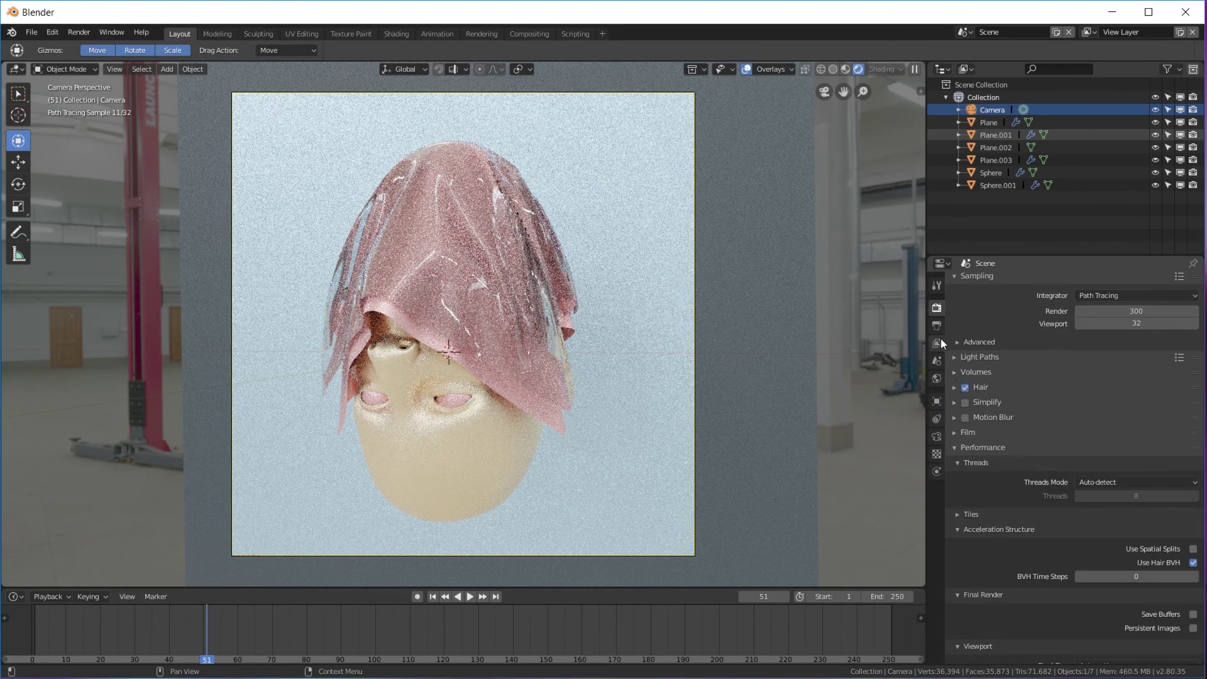
# Enable view-layer Denoising with Feature Strength 0.10, then return to the Render settings.
pyautogui.click(937, 342)
pyautogui.click(937, 325)
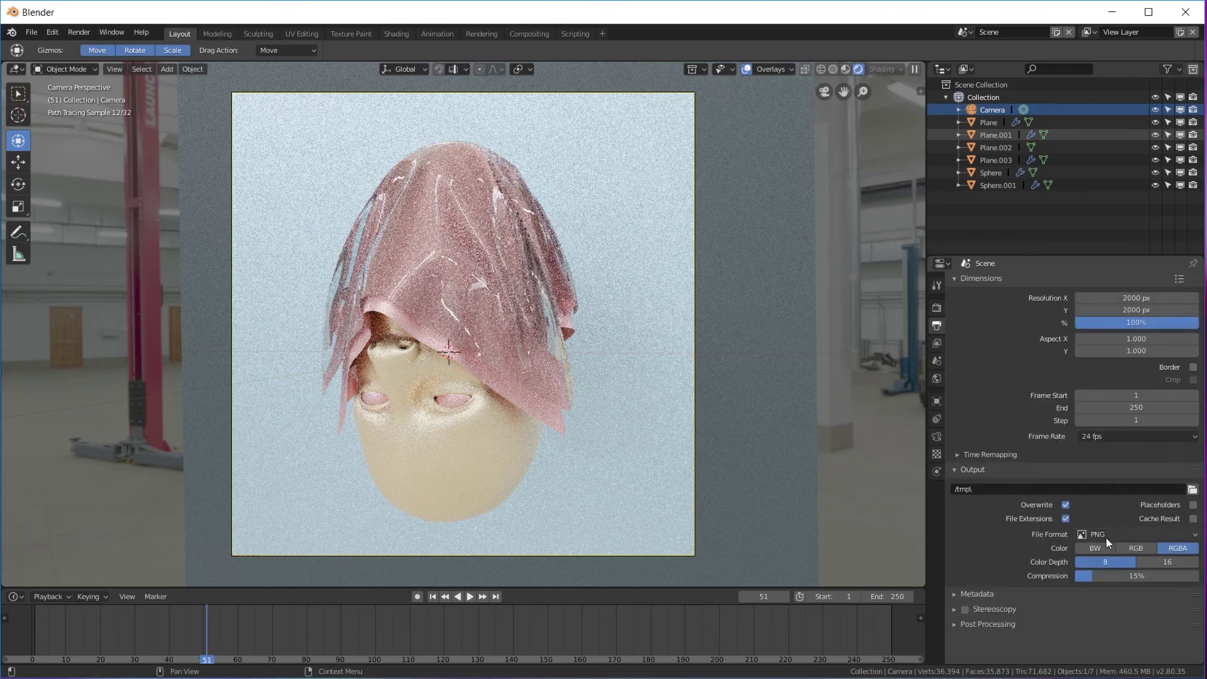
pyautogui.click(937, 343)
pyautogui.click(992, 347)
pyautogui.moveTo(1150, 371); pyautogui.dragTo(1102, 371)
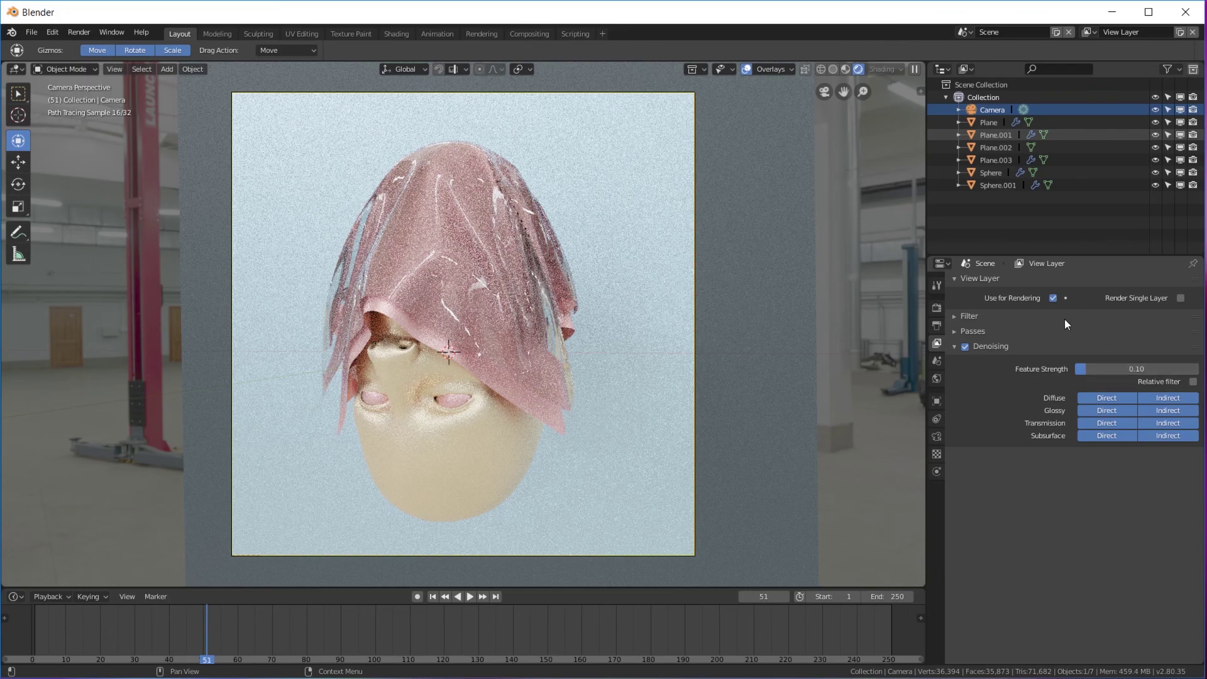
pyautogui.click(938, 308)
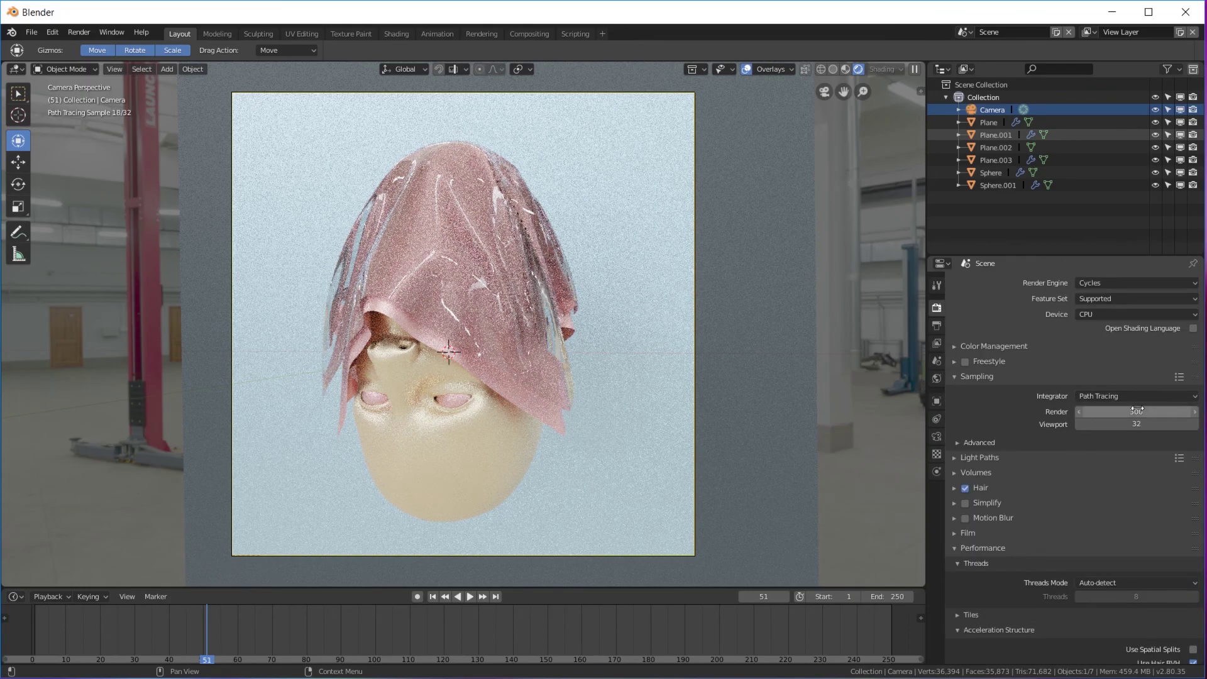